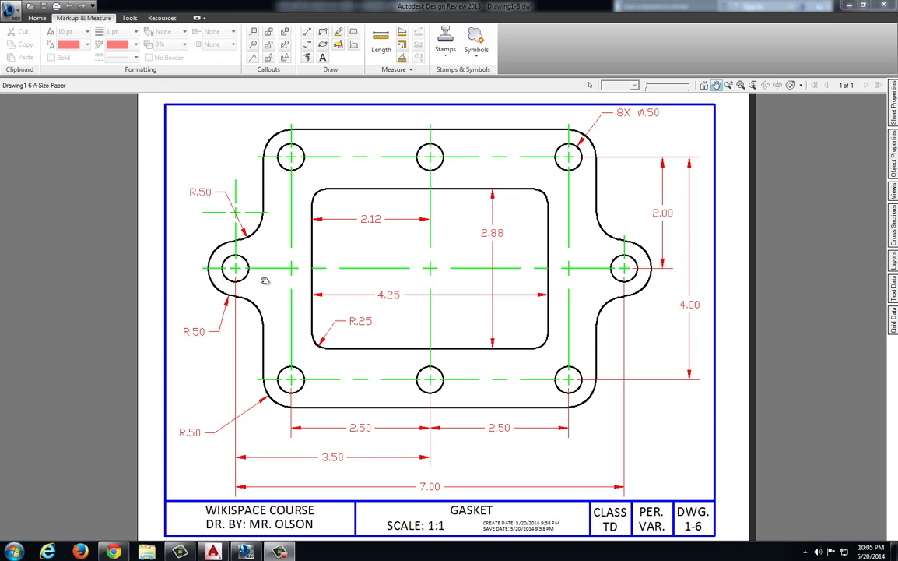
In AutoCAD, create a new drawing from the TDTemplate.dwt template on the Desktop
click(212, 550)
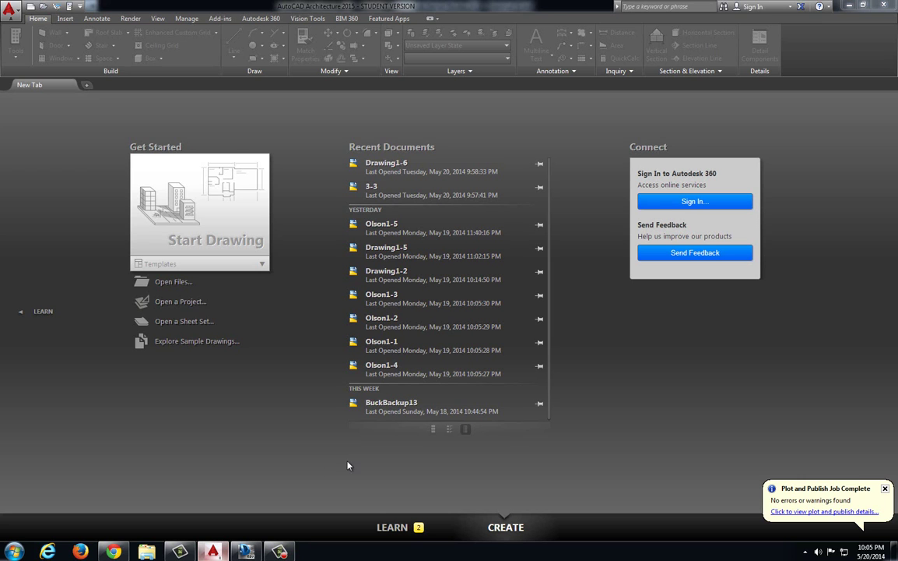
click(9, 10)
click(33, 59)
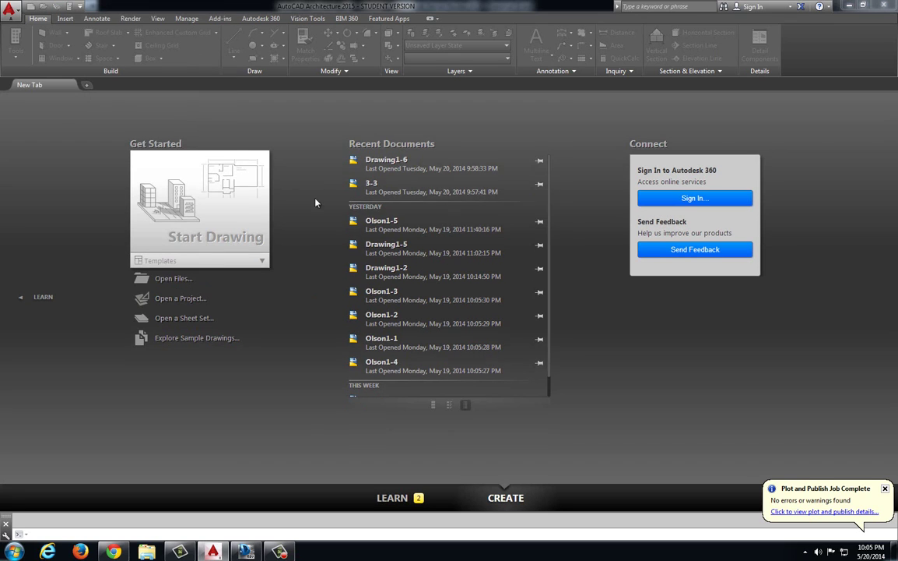
click(258, 354)
scroll(343, 273, down, 5)
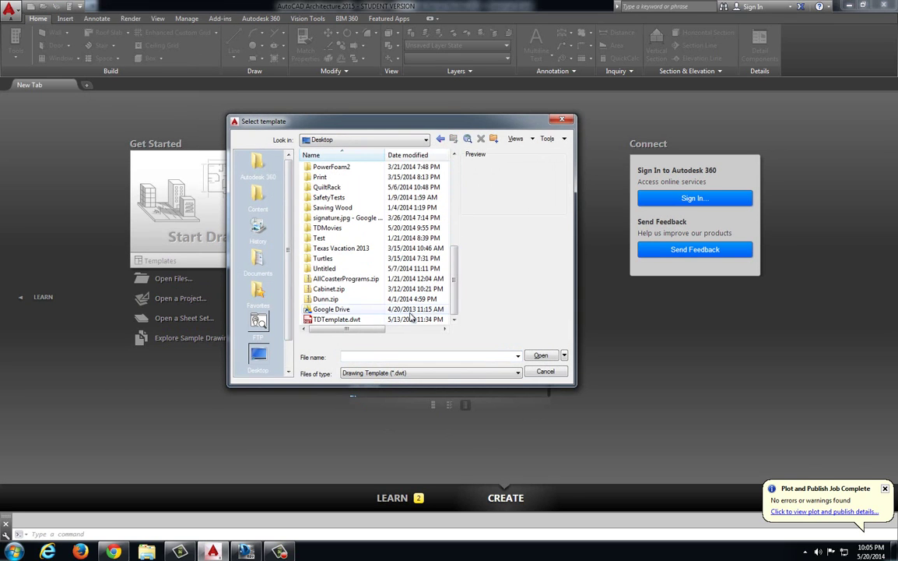
click(342, 320)
double_click(344, 320)
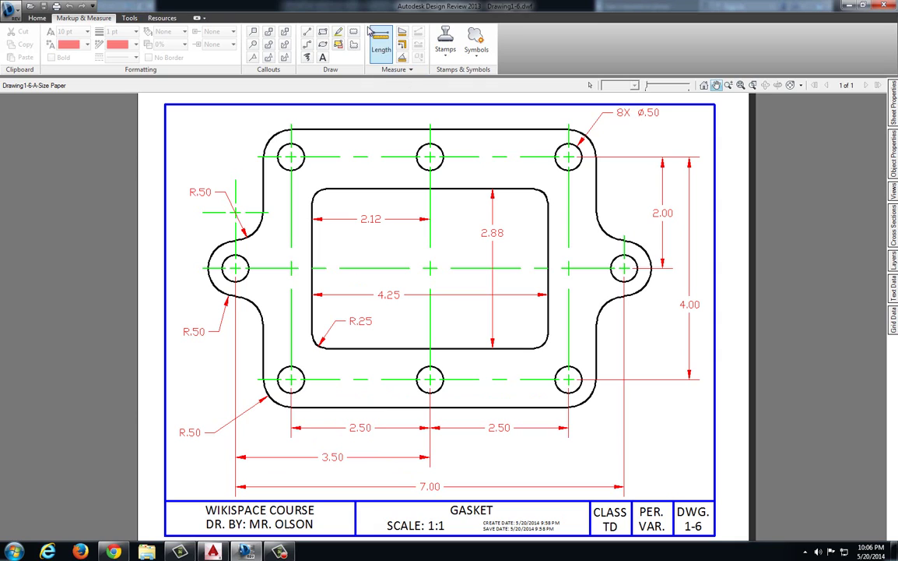
Highlight the left and right 2.50 dimensions and the 4.00 dimension in yellow
click(338, 32)
drag(339, 426, 376, 425)
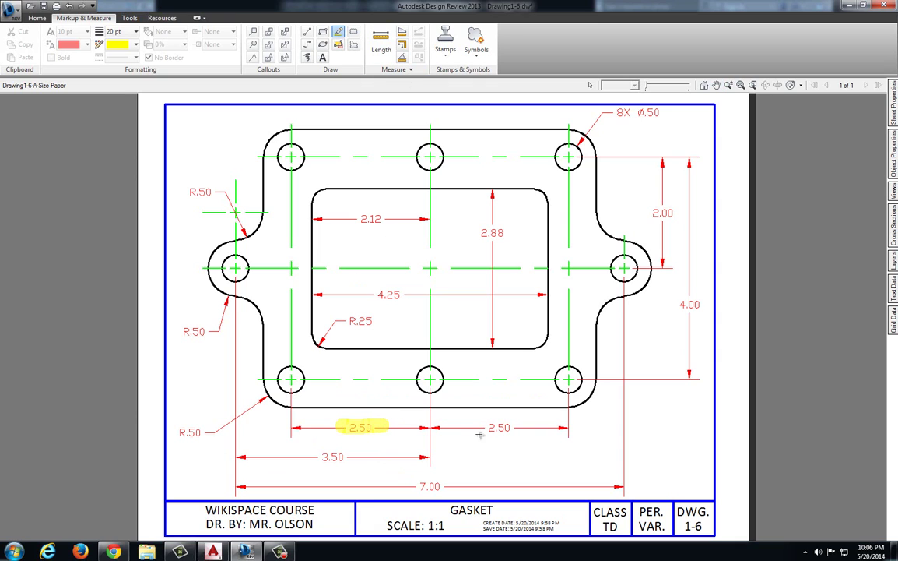
drag(488, 427, 515, 427)
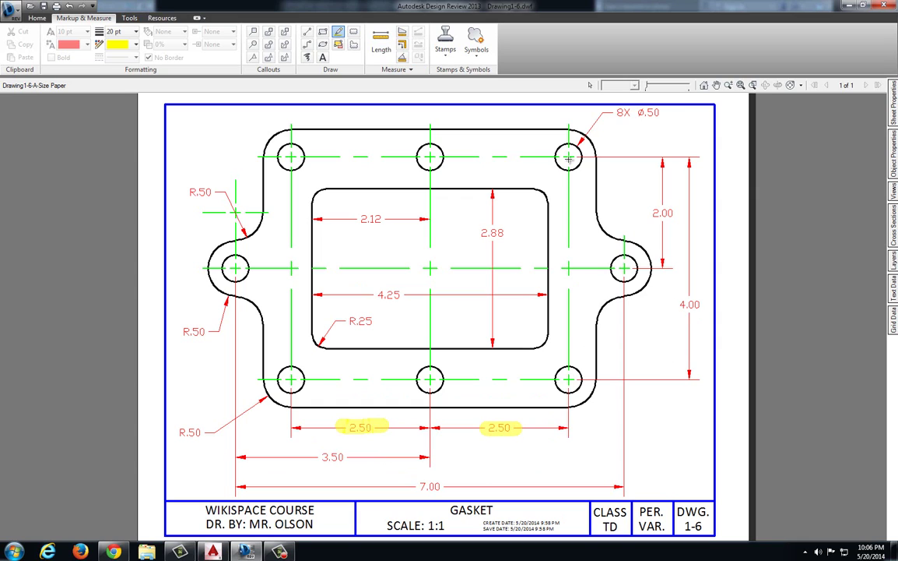
drag(674, 304, 720, 306)
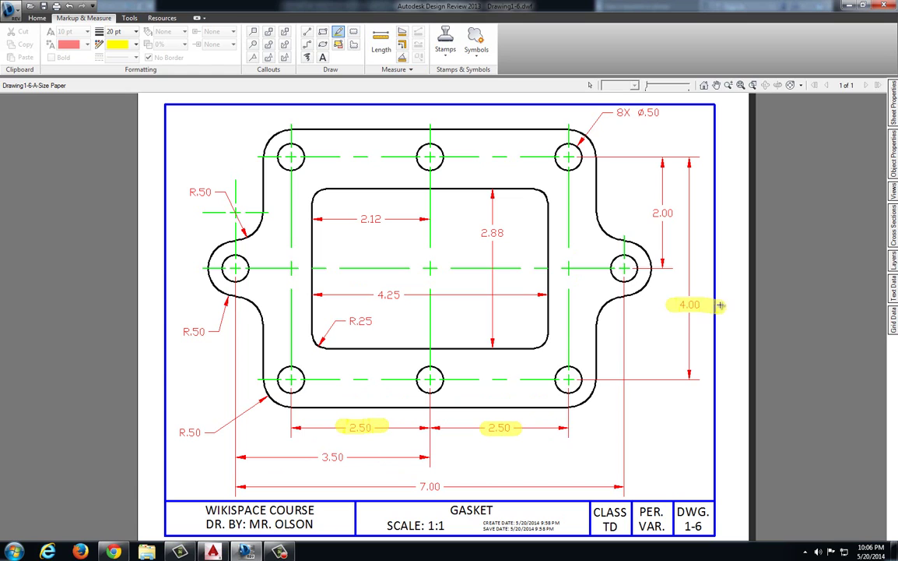
Draw a closed 5 by 4 rectangle with the LINE command
key(alt+Tab)
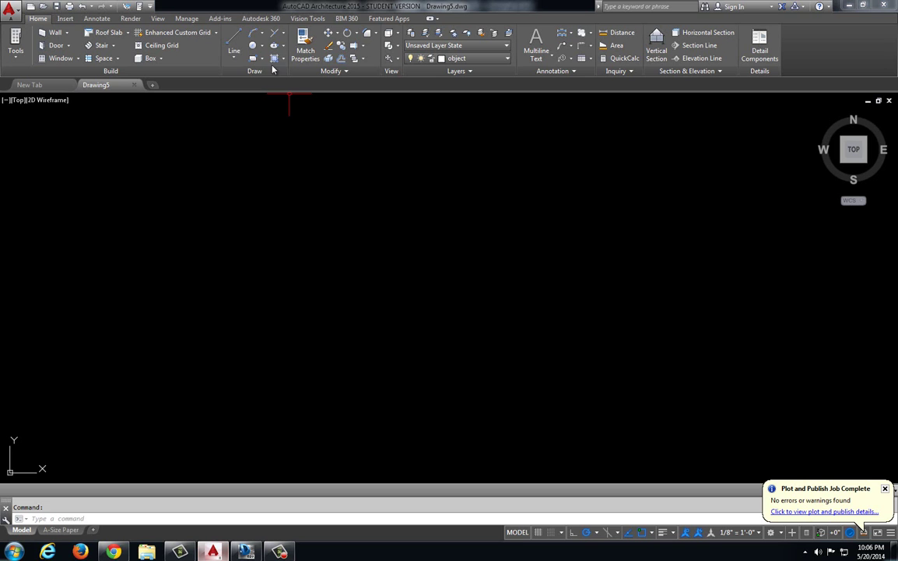
click(228, 40)
click(240, 337)
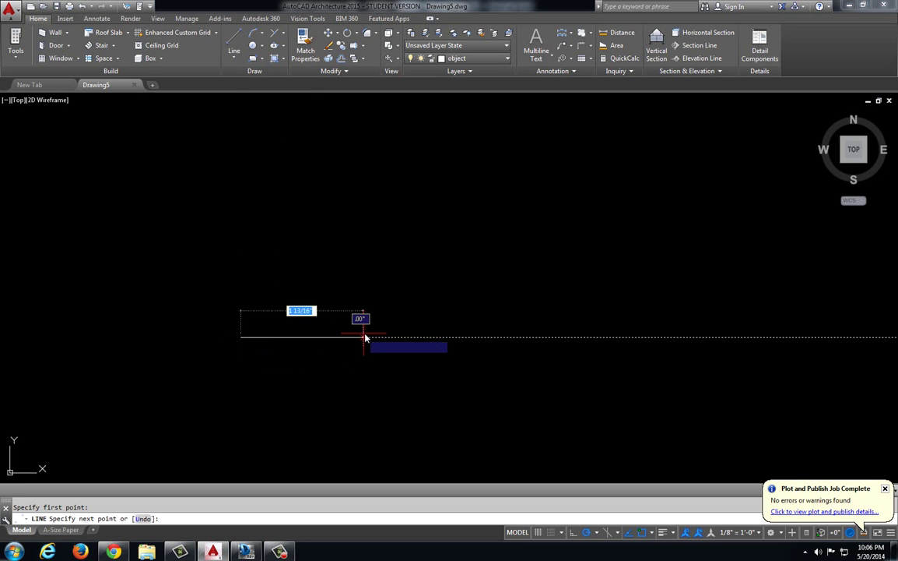
text(5)
key(Return)
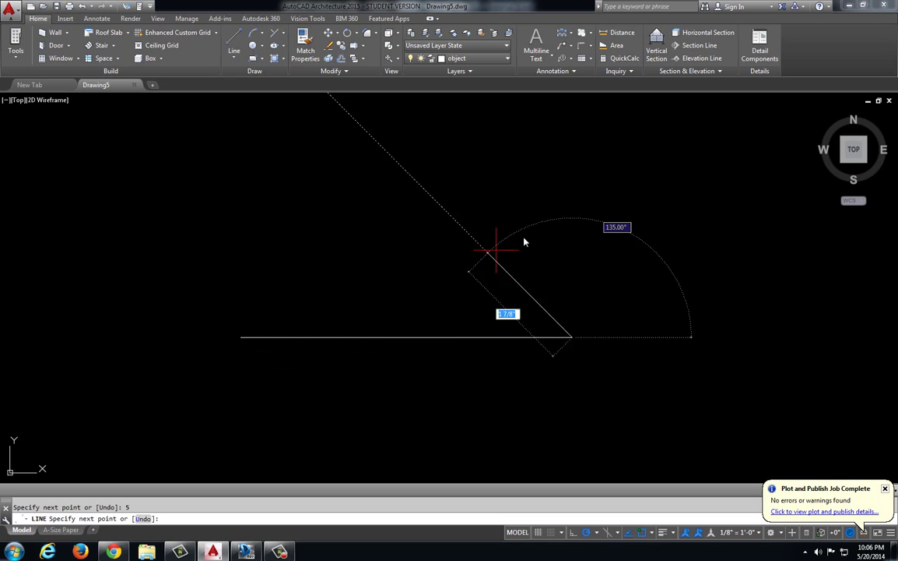
text(4)
key(Return)
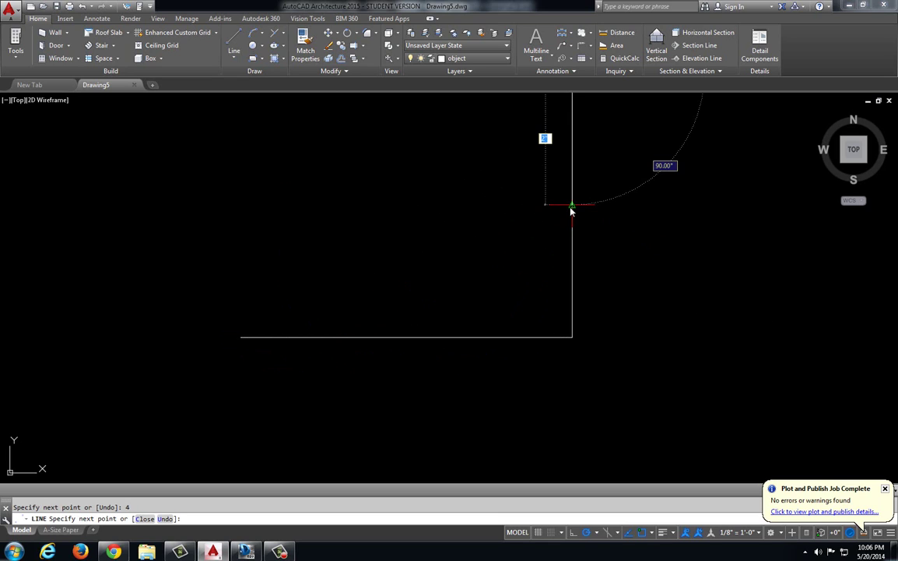
middle_drag(528, 214, 512, 328)
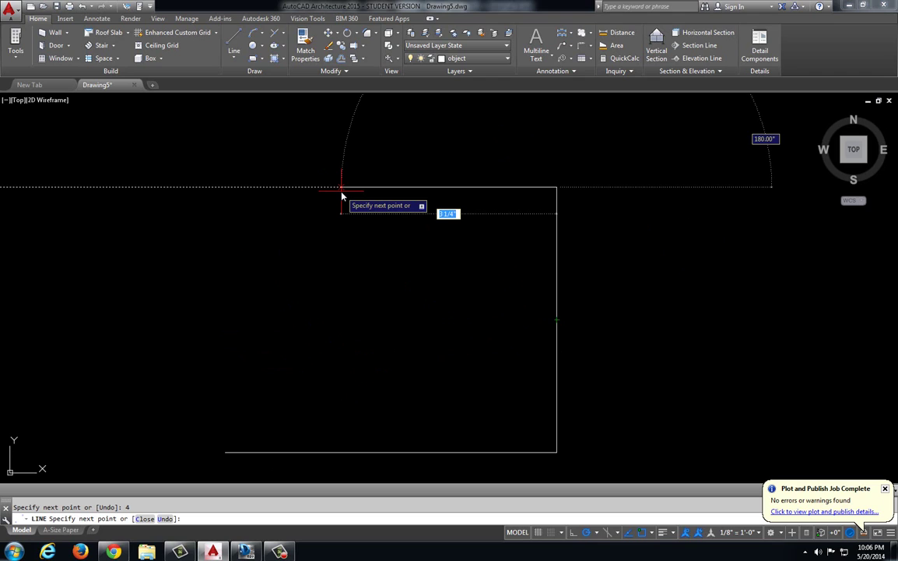
text(5)
key(Return)
text(c)
key(Return)
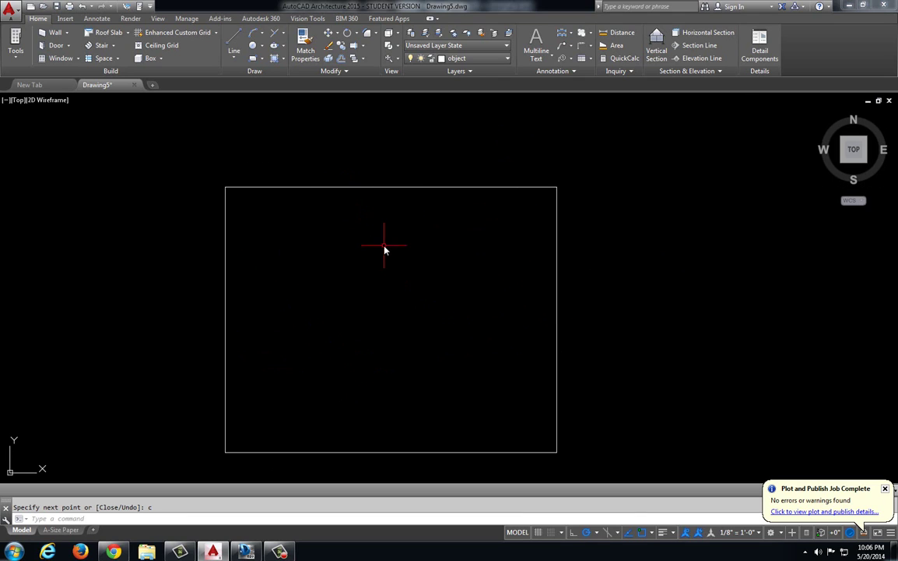
middle_drag(385, 248, 398, 221)
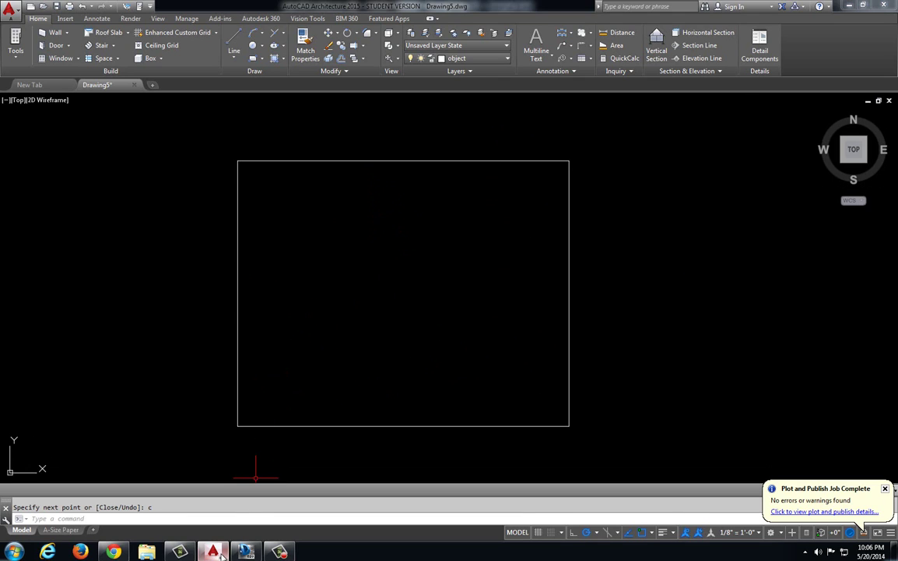
Draw horizontal and vertical lines joining the midpoints of opposite rectangle edges
click(246, 551)
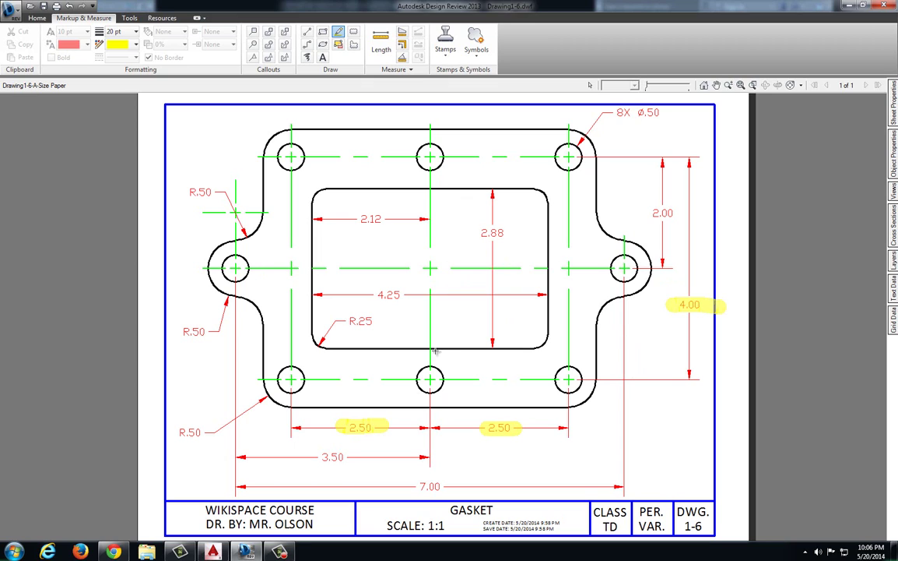
click(212, 551)
click(235, 37)
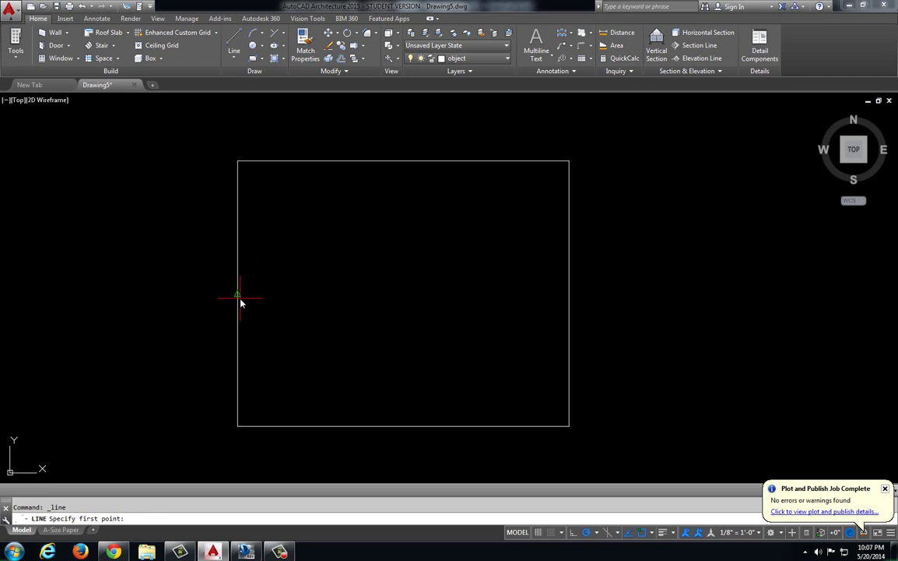
click(237, 293)
click(569, 294)
key(Return)
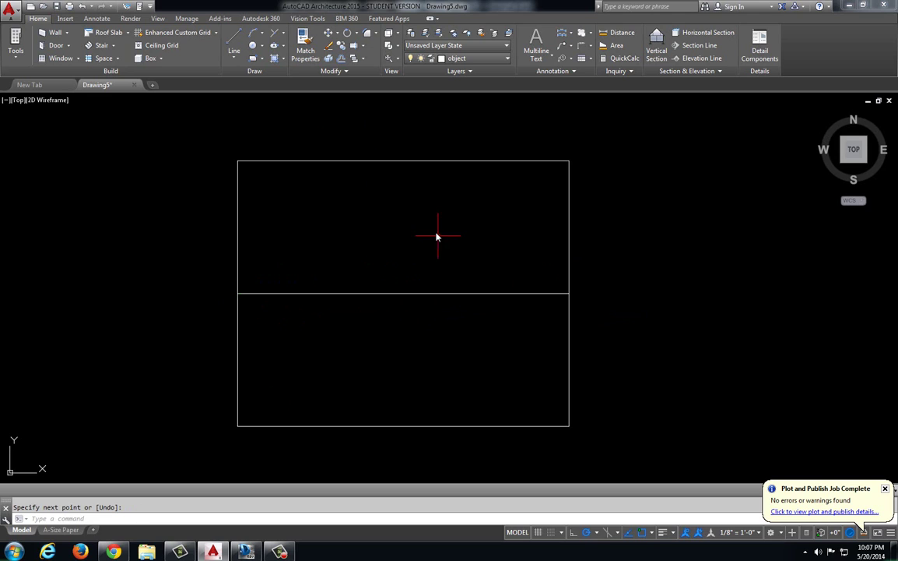
key(Return)
click(403, 160)
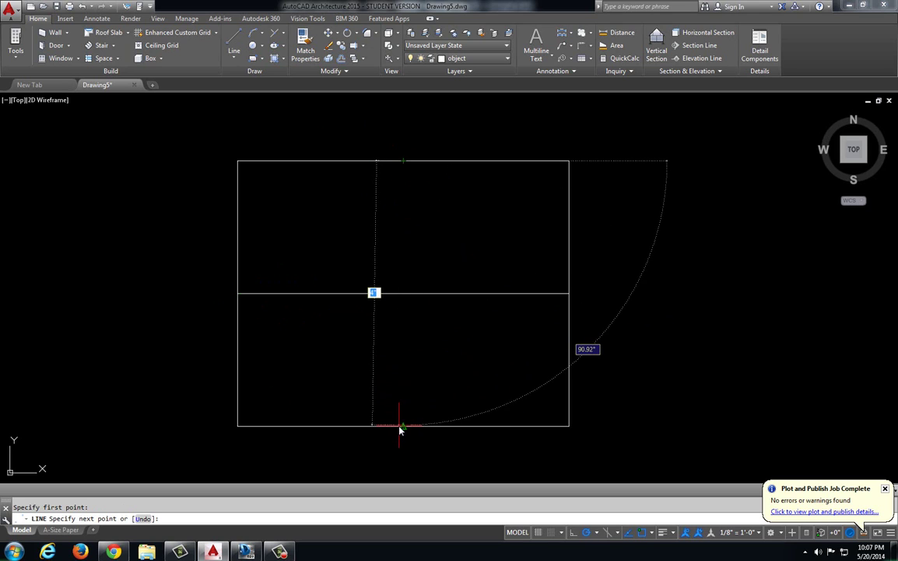
click(403, 425)
key(Return)
key(alt+Tab)
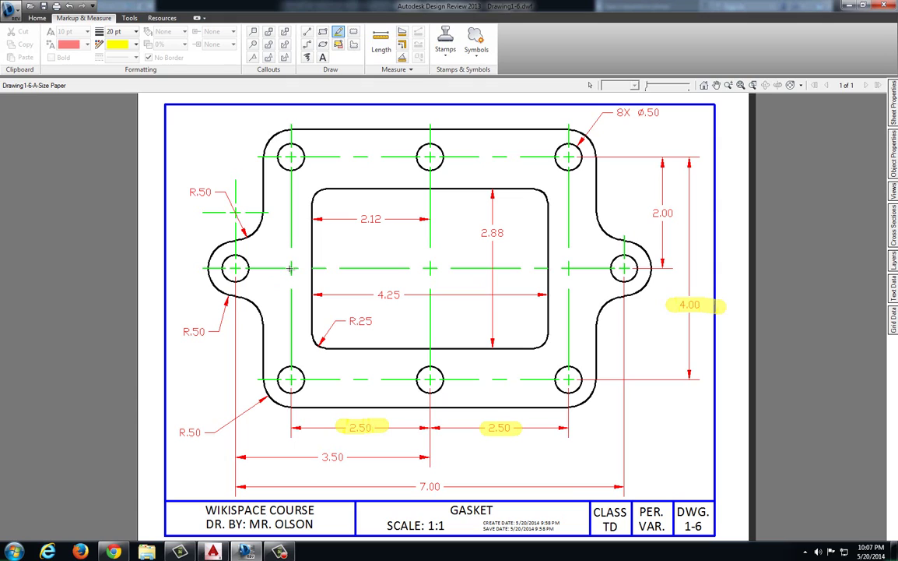
Draw red line markups down the far-left hole and the left hole column
click(306, 32)
drag(290, 106, 290, 425)
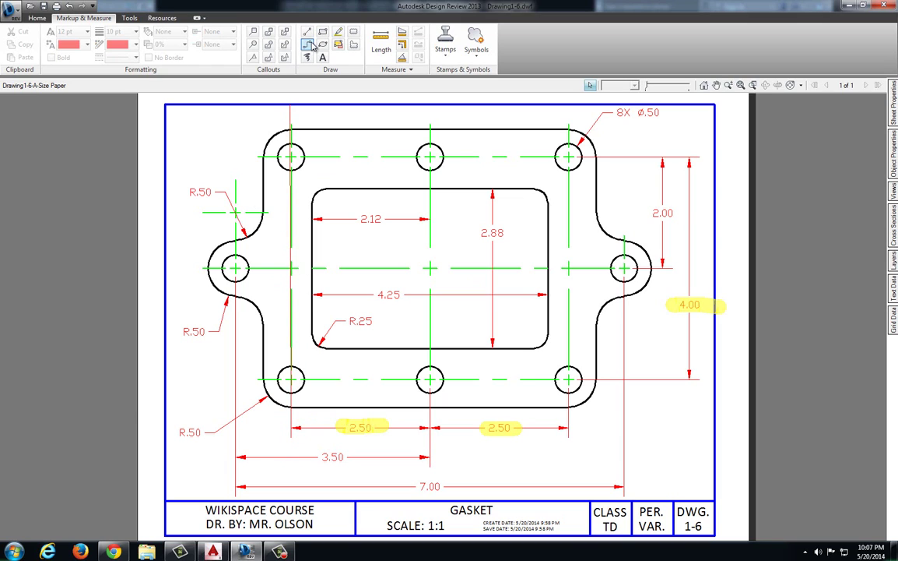
drag(233, 141, 237, 359)
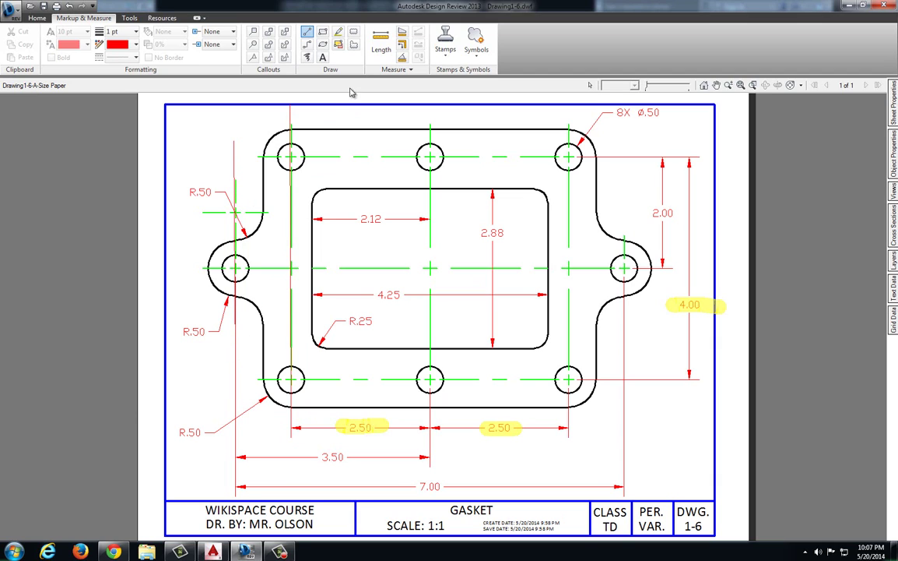
Highlight the far-left, left-column and middle-column centre lines, undoing the stray 3.50 loop
click(338, 31)
drag(292, 121, 292, 393)
drag(235, 154, 239, 339)
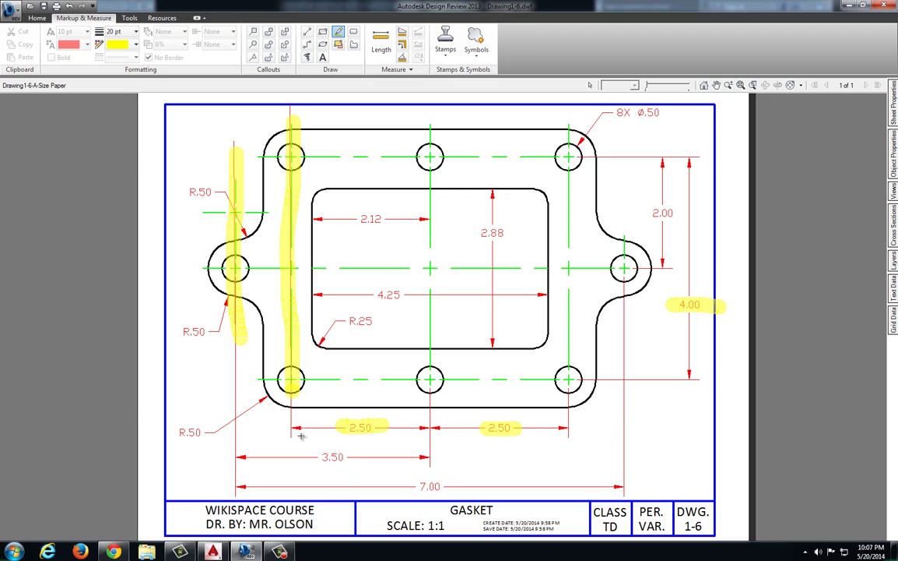
drag(246, 424, 295, 440)
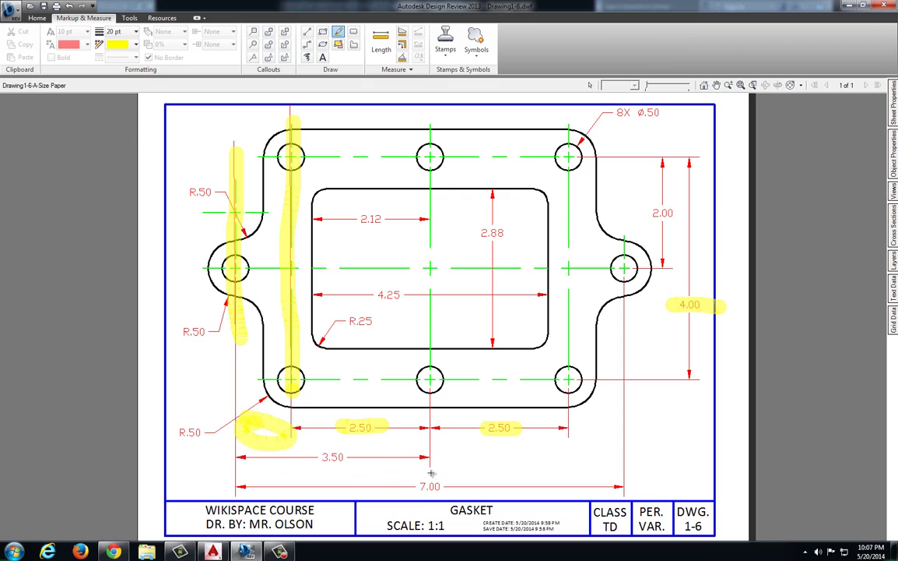
mouse_move(432, 473)
mouse_down()
mouse_move(437, 212)
mouse_move(425, 117)
mouse_up()
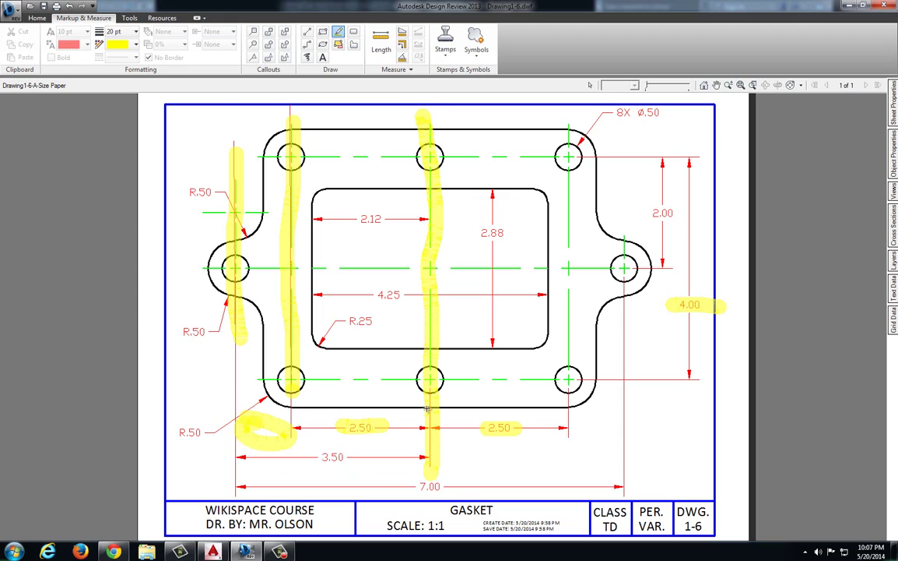
mouse_move(364, 463)
mouse_down()
mouse_move(303, 472)
mouse_move(333, 452)
mouse_up()
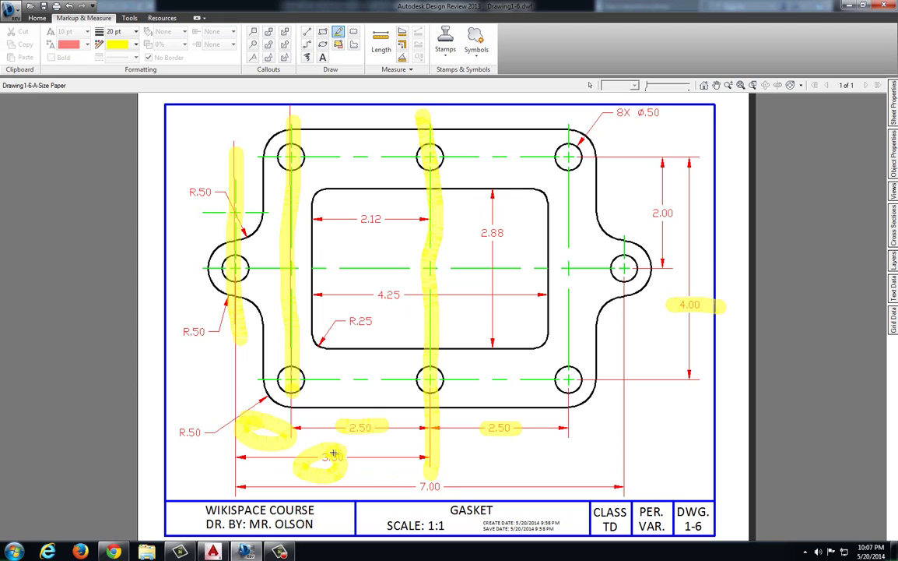
key(ctrl+z)
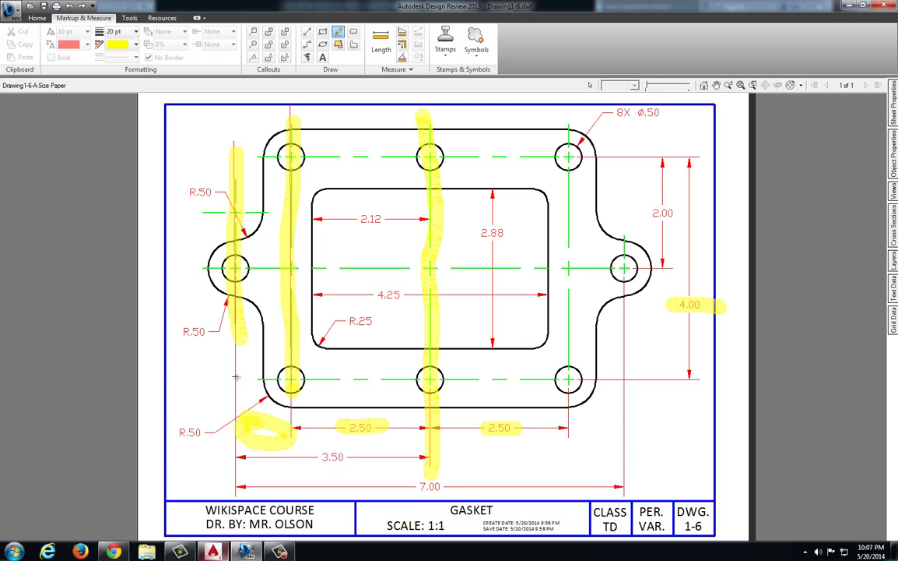
Offset the middle vertical line 3.5 units to each side
click(223, 553)
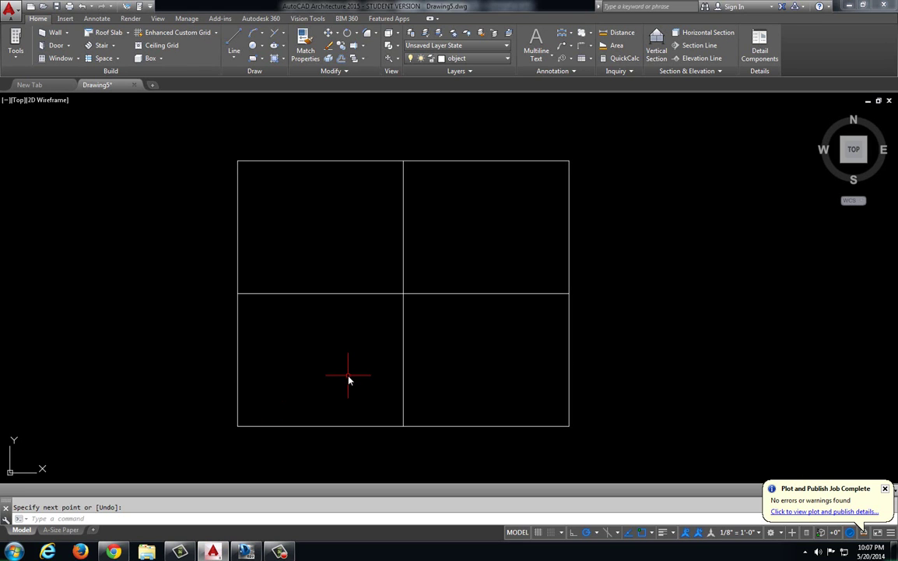
key(Escape)
text(offset)
key(Return)
text(3.5)
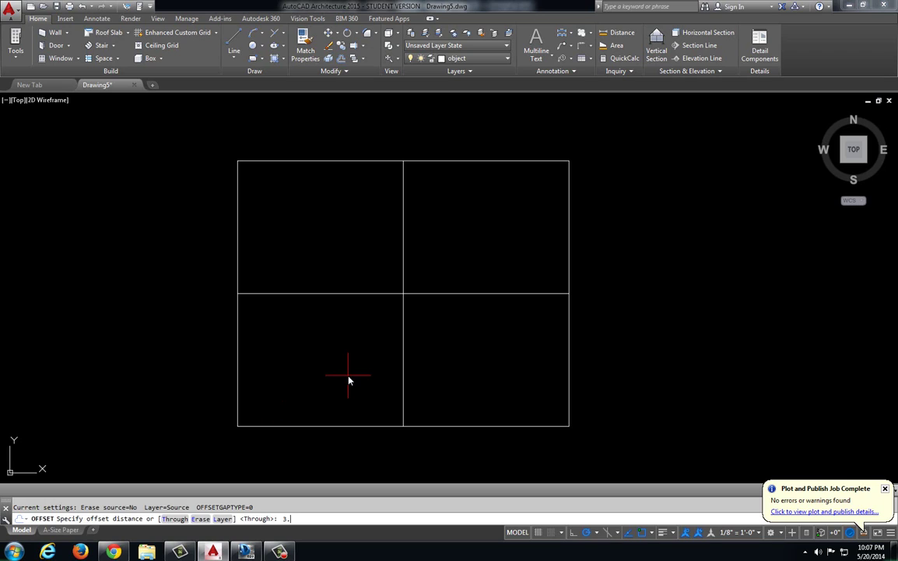
key(Return)
click(404, 366)
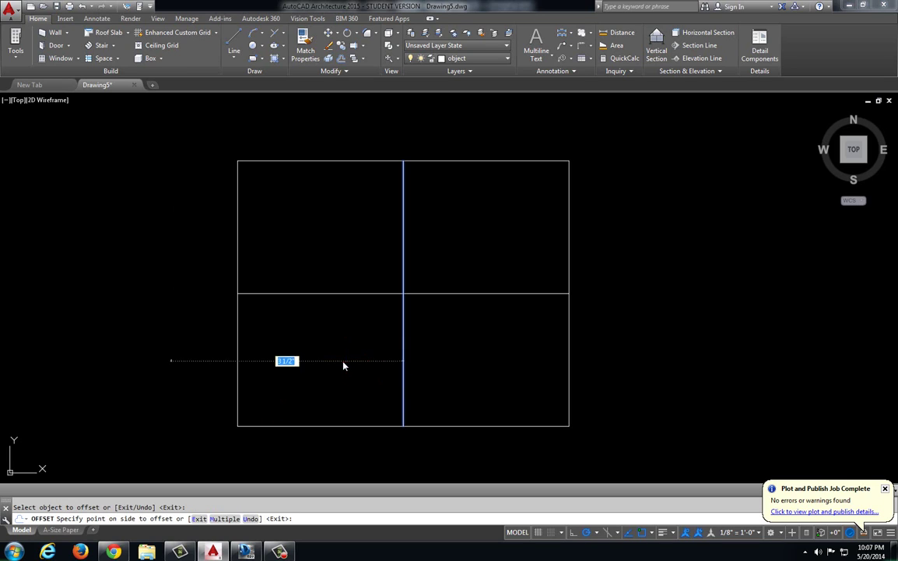
click(343, 365)
click(404, 366)
click(452, 366)
key(Escape)
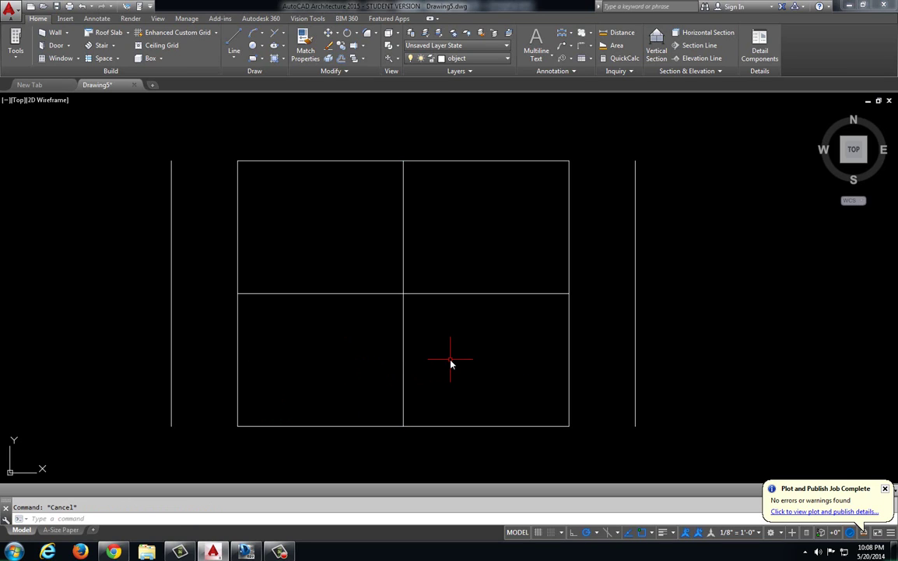
Extend the horizontal line to the outer boundary lines, then erase both boundaries
text(exte)
key(Return)
key(Return)
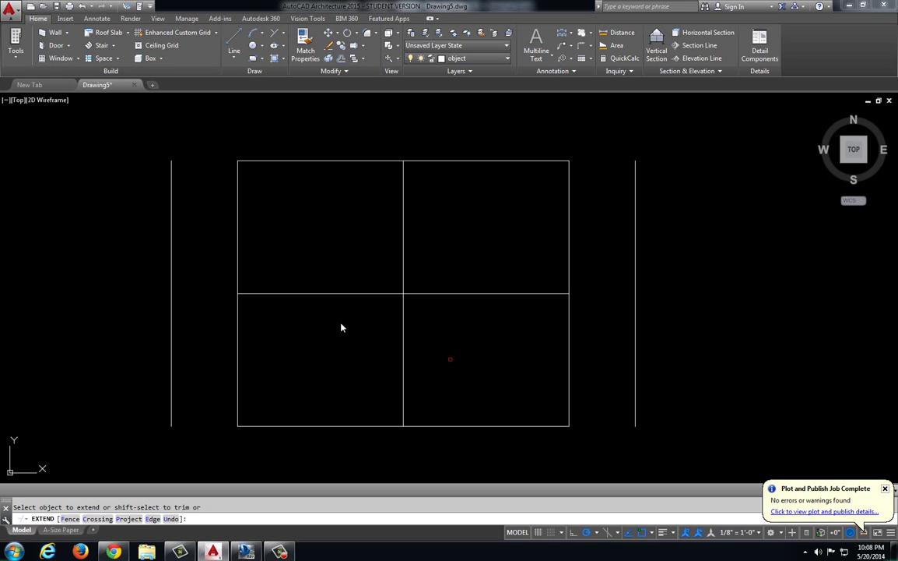
click(251, 295)
click(556, 296)
key(Escape)
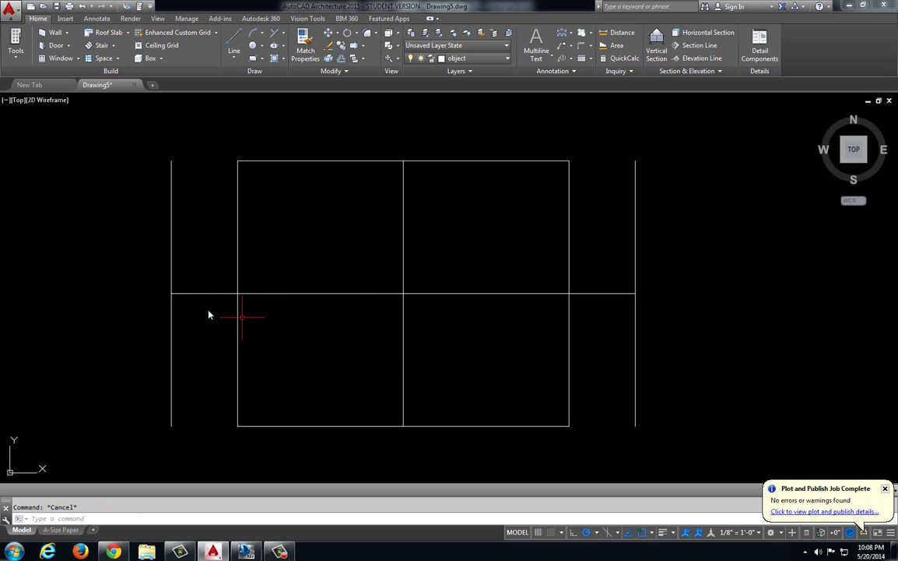
click(172, 283)
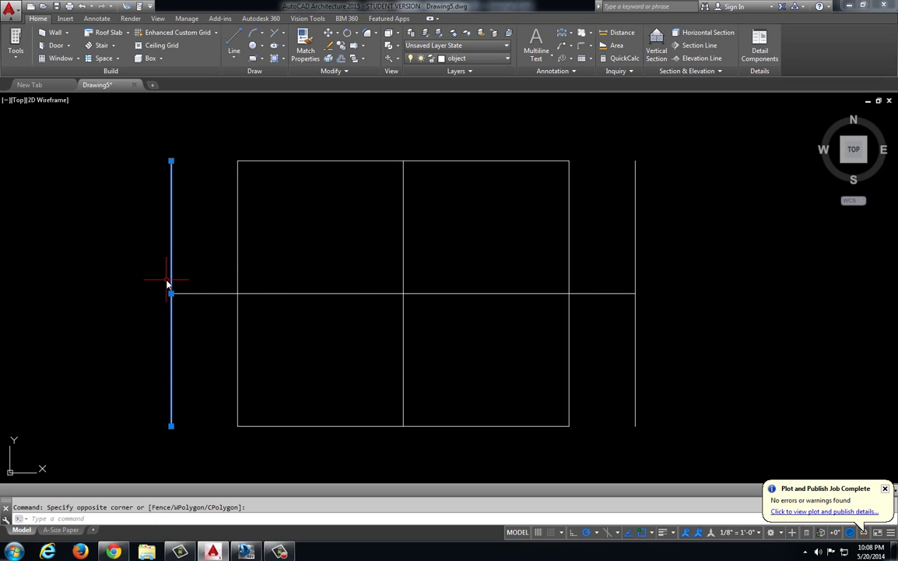
click(643, 246)
key(Delete)
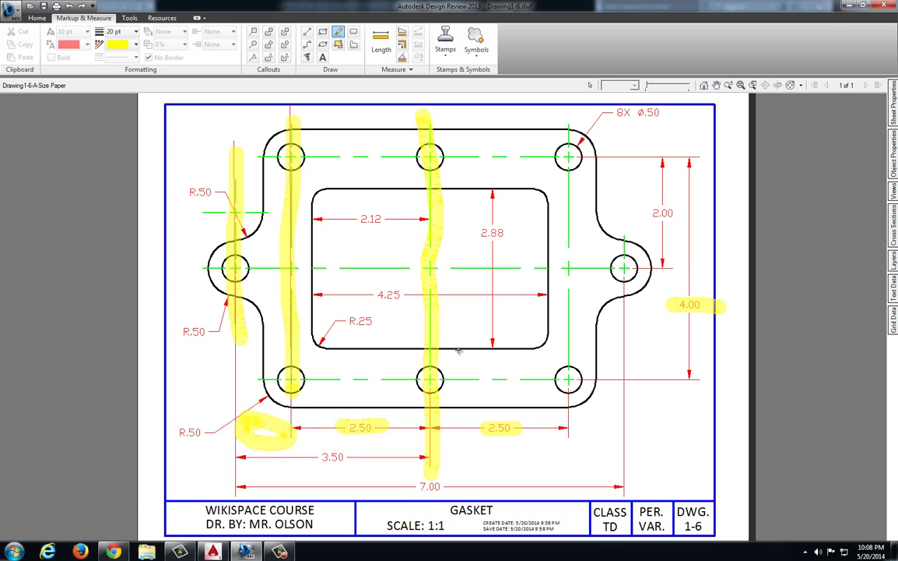
Window-select and delete every yellow highlight, close the markup panels, and zoom in
key(Escape)
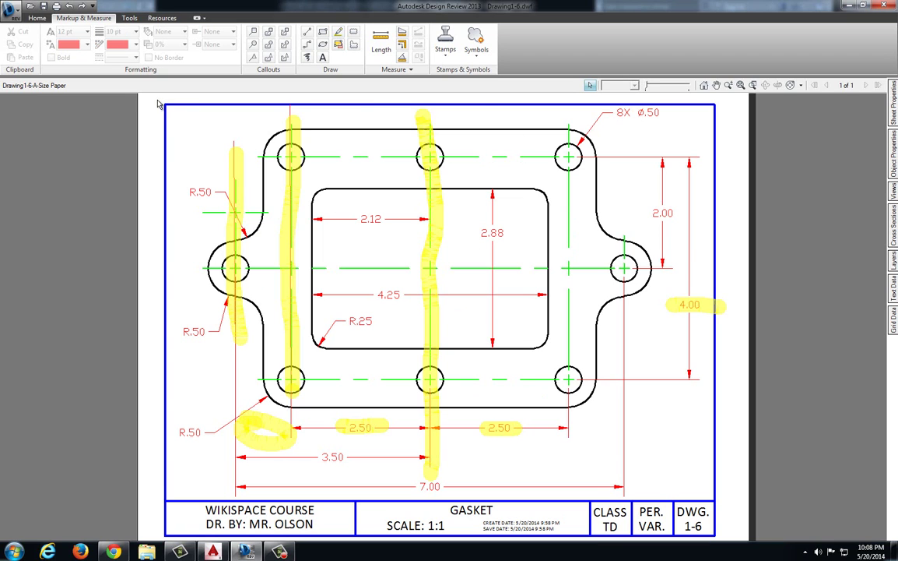
drag(156, 99, 743, 505)
key(Delete)
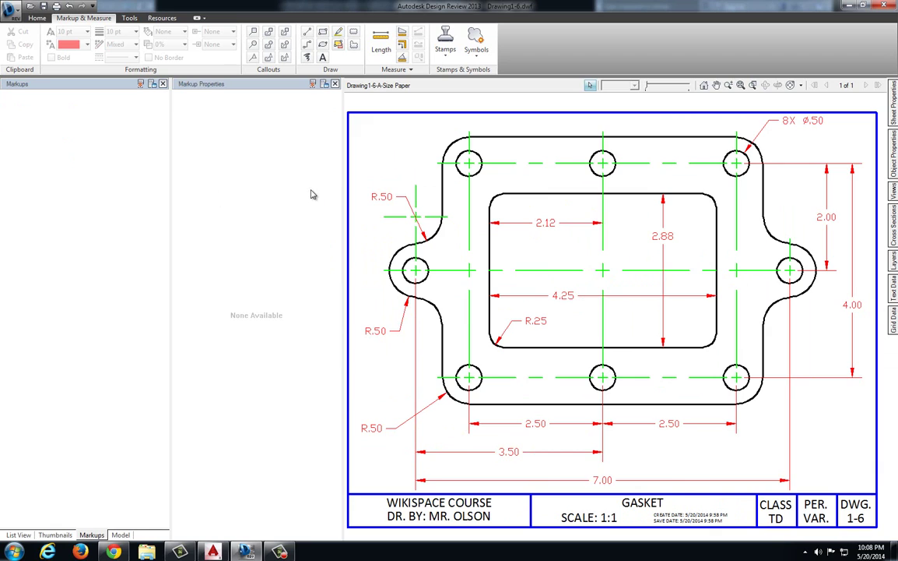
click(163, 85)
click(164, 85)
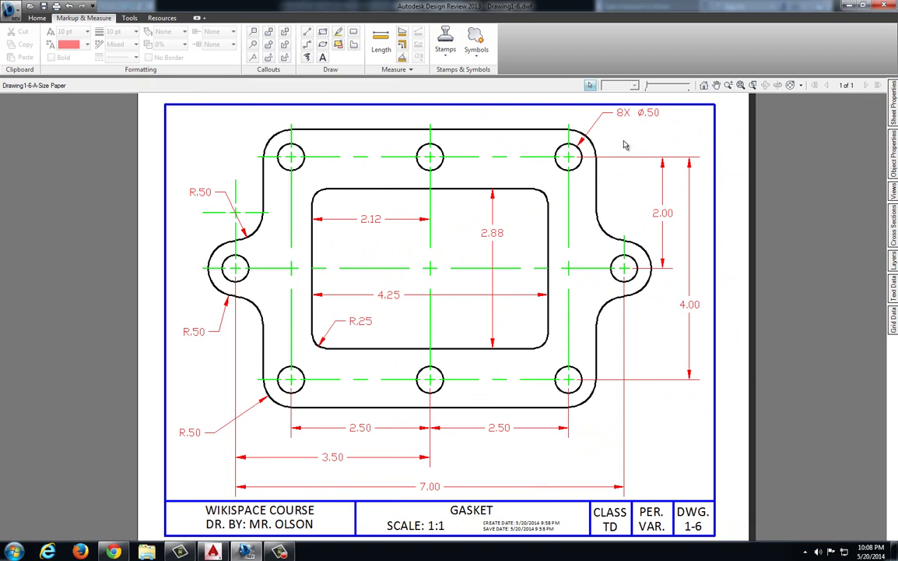
scroll(580, 146, up, 3)
scroll(586, 159, up, 1)
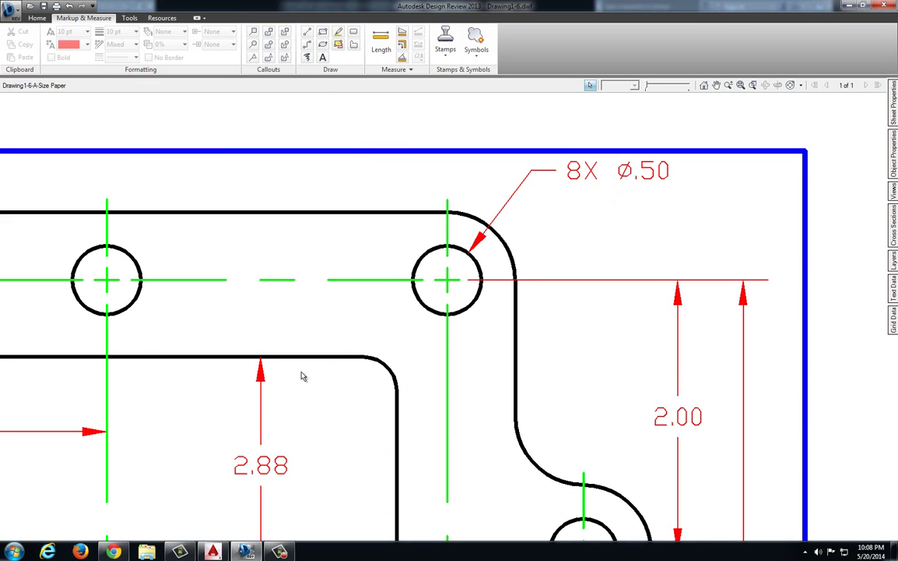
Draw 0.5-diameter circles at the top-left corner, top midpoint and top-right corner
key(alt+Tab)
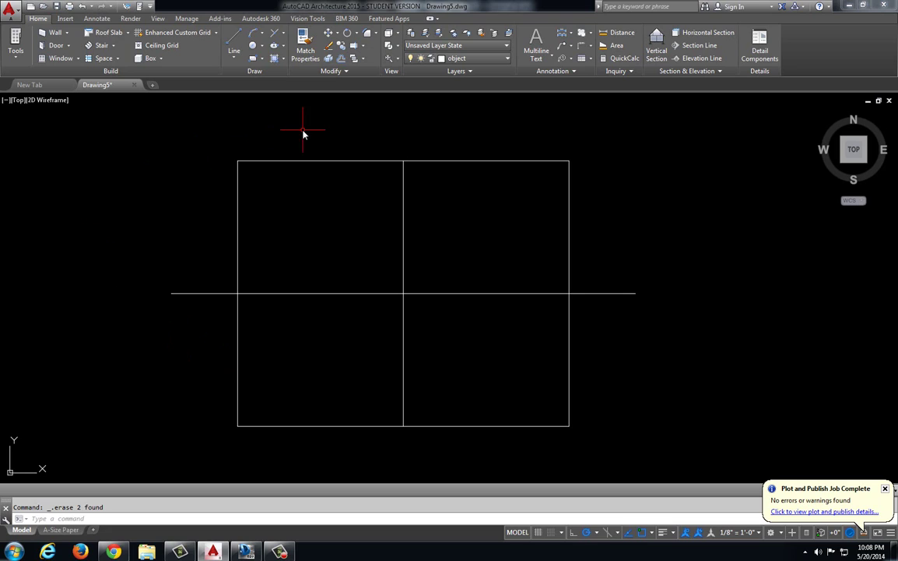
click(262, 46)
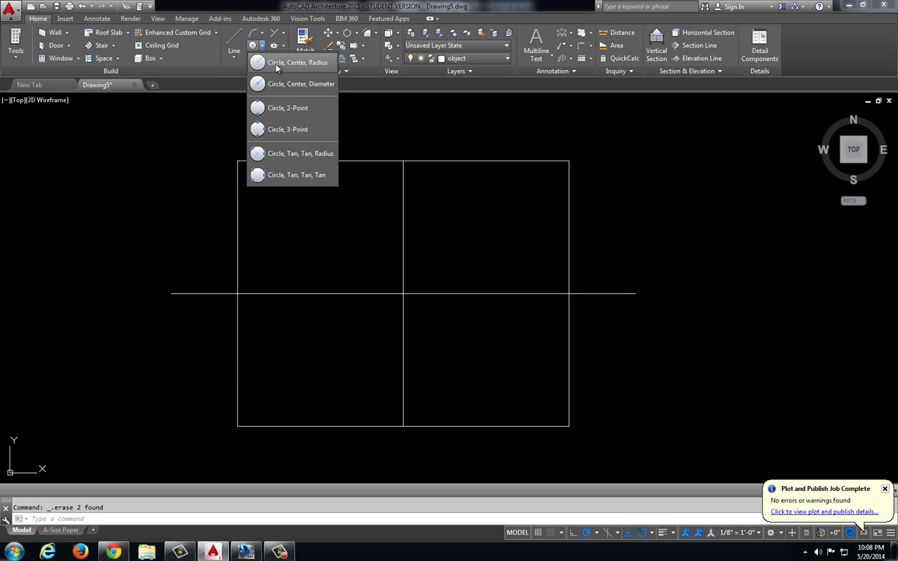
click(276, 64)
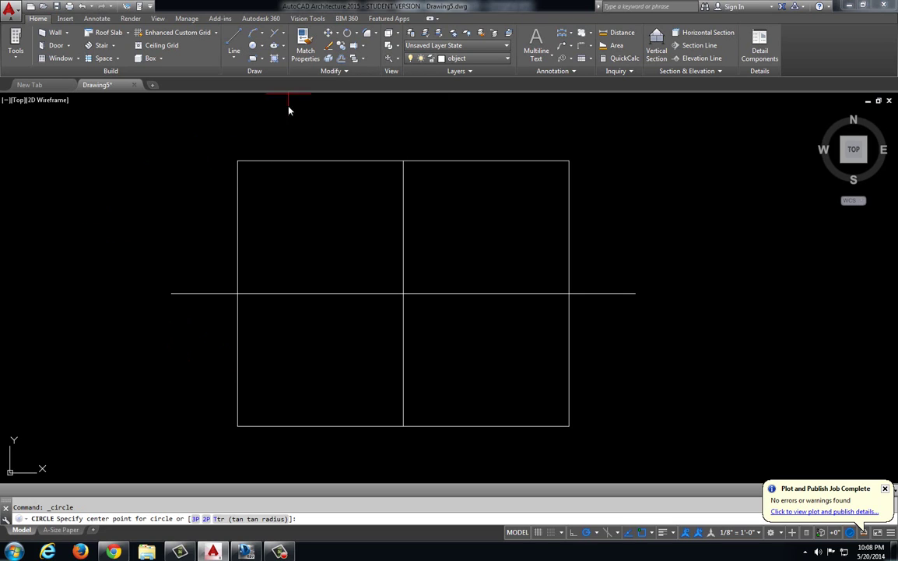
click(244, 165)
text(.5)
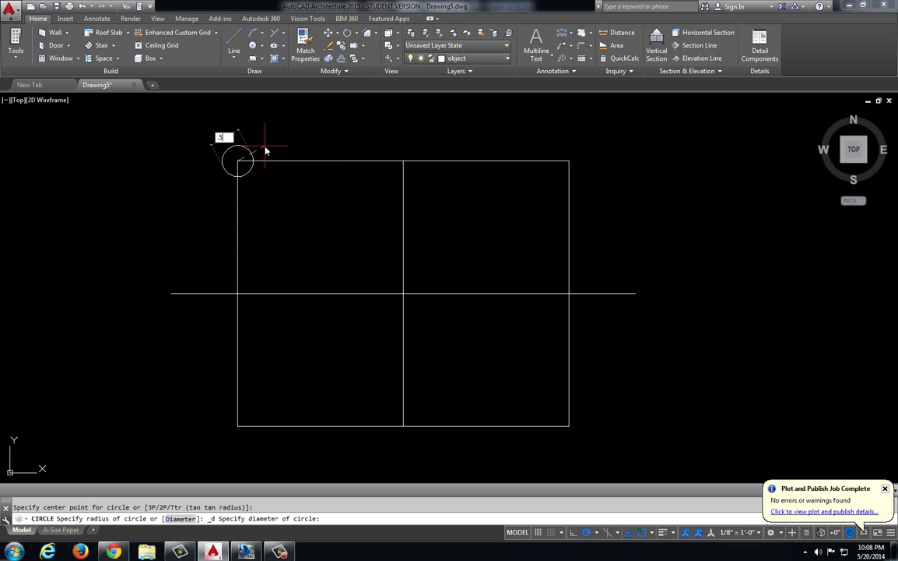
key(Return)
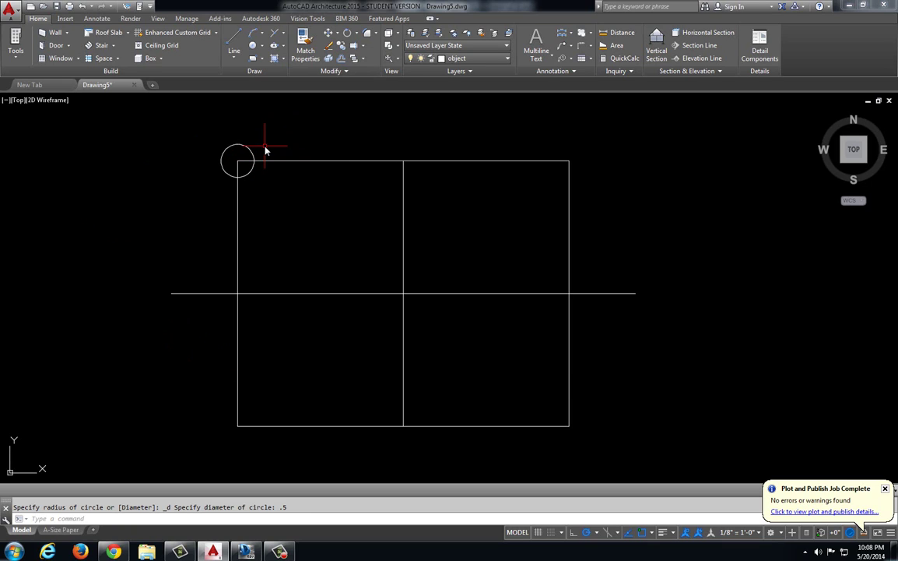
click(262, 45)
click(280, 83)
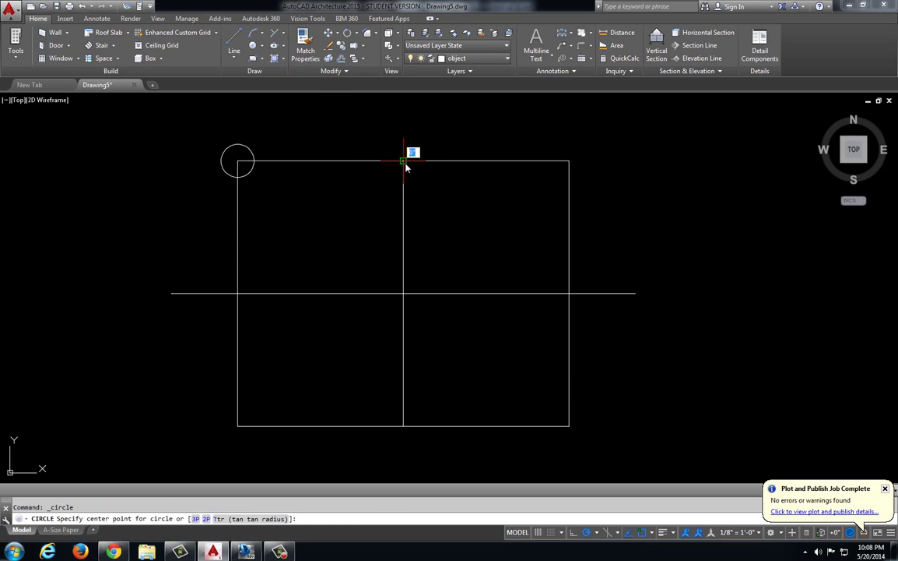
click(405, 163)
text(.5)
key(Return)
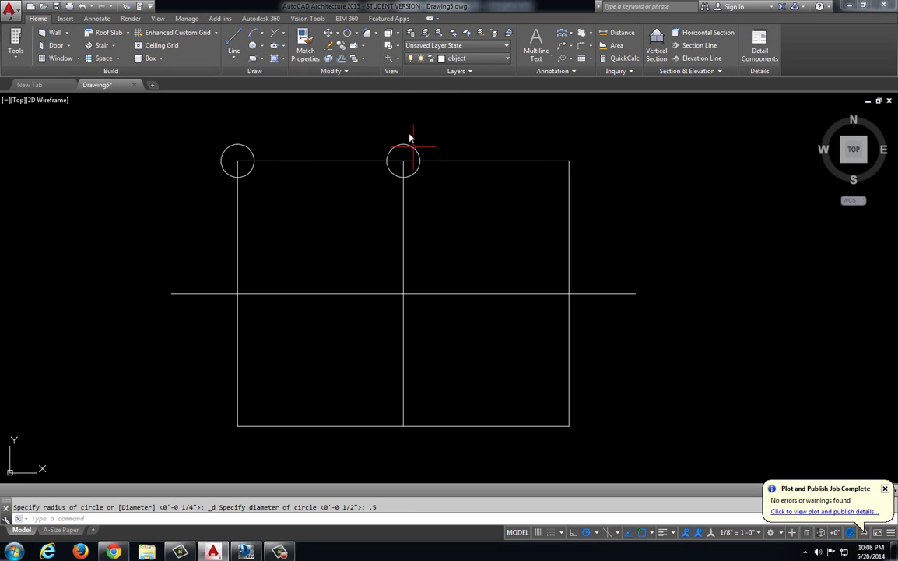
key(Return)
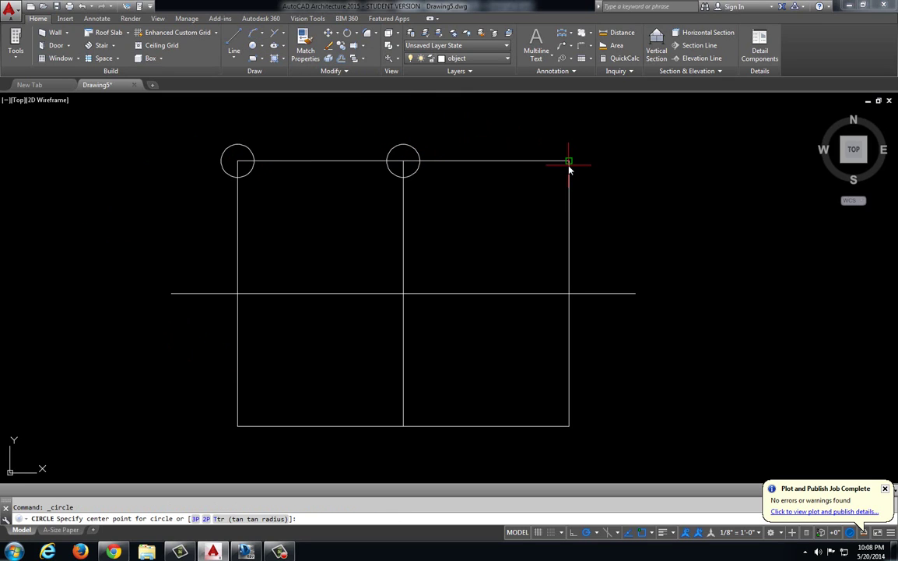
click(569, 161)
text(.5)
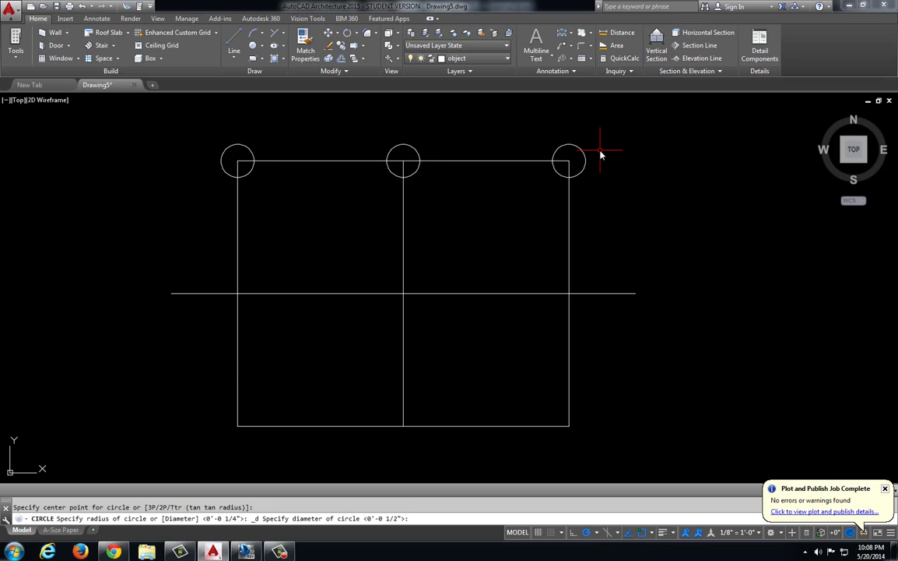
key(Return)
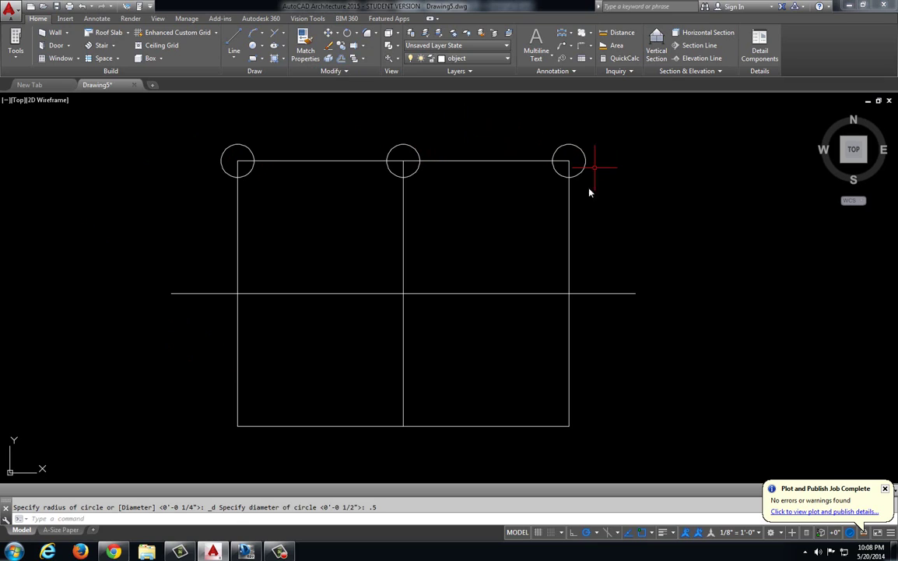
Add 0.5-diameter circles at both ends of the horizontal line, undoing an oversized one
key(Return)
click(634, 293)
text(.5)
key(Return)
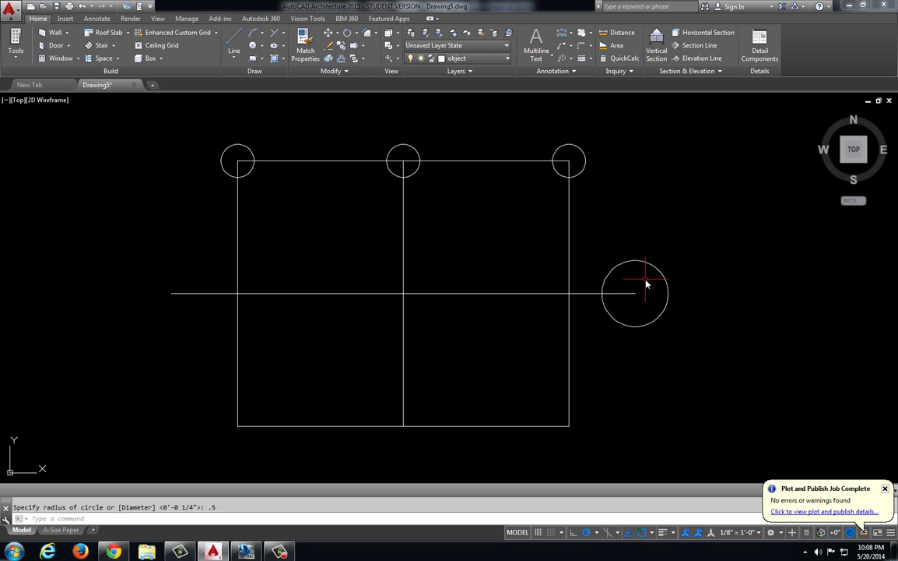
key(ctrl+z)
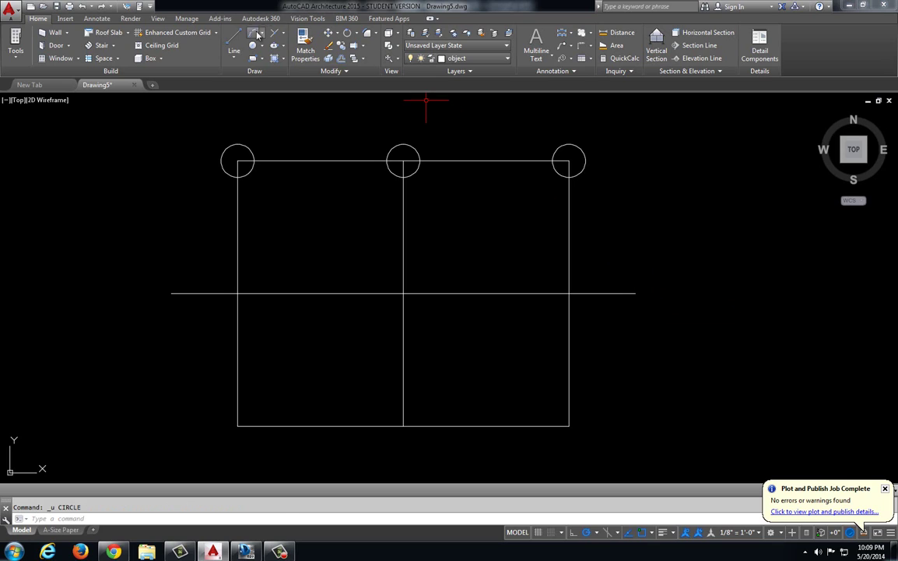
click(253, 44)
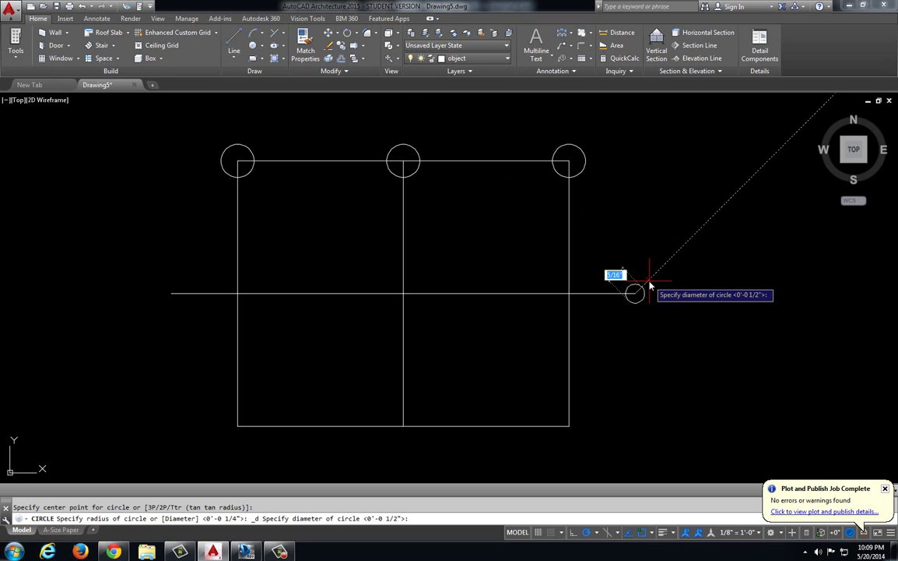
text(.5)
key(Return)
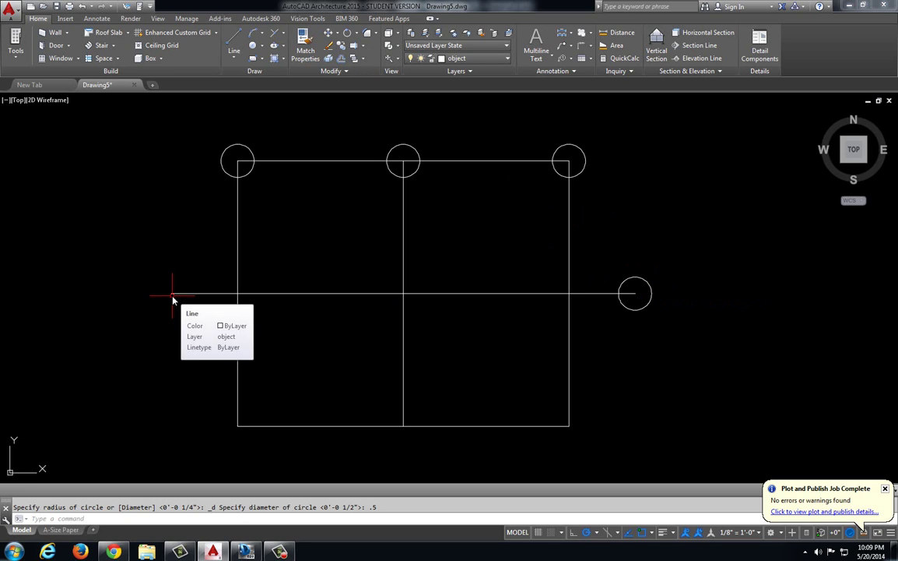
key(Return)
key(Escape)
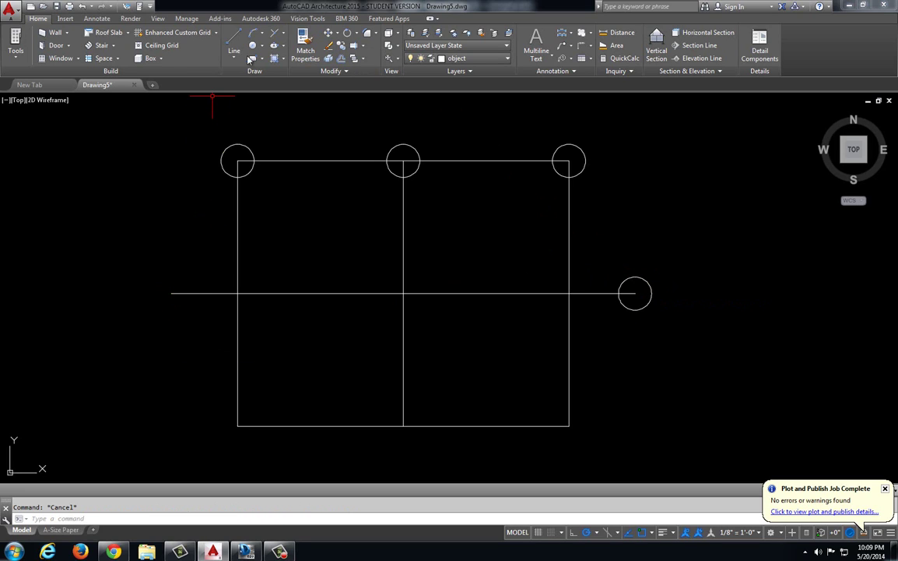
click(252, 46)
click(171, 293)
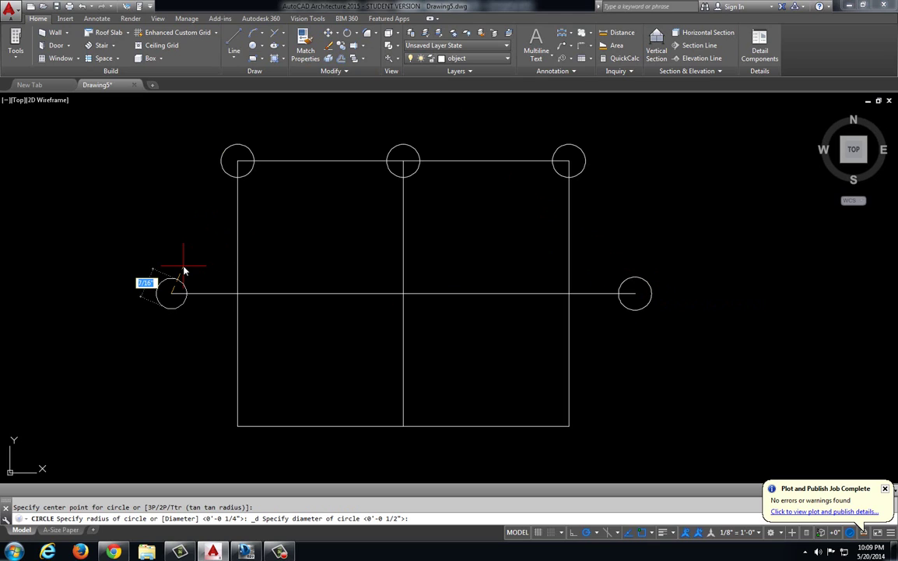
key(Return)
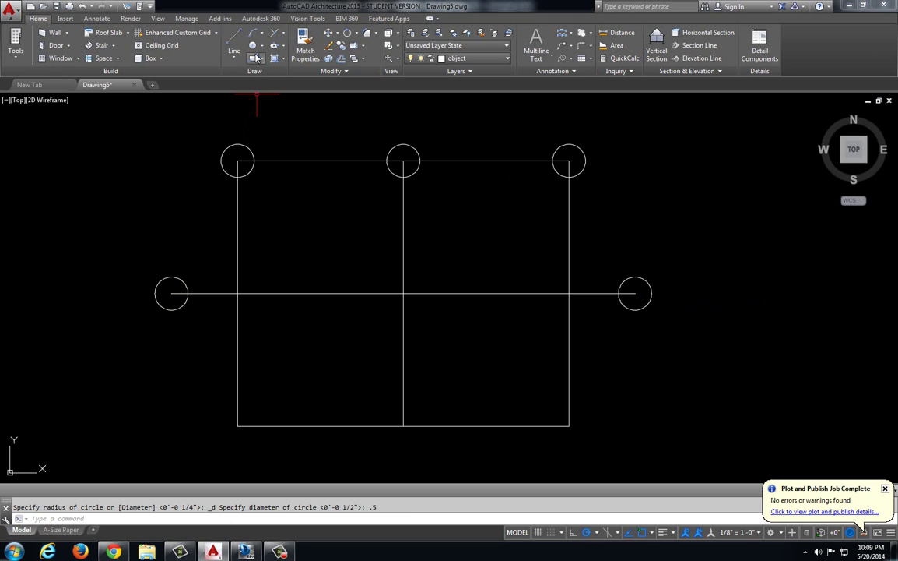
Draw 0.5-diameter circles at the bottom-left corner, bottom midpoint and bottom-right corner
click(253, 46)
click(237, 425)
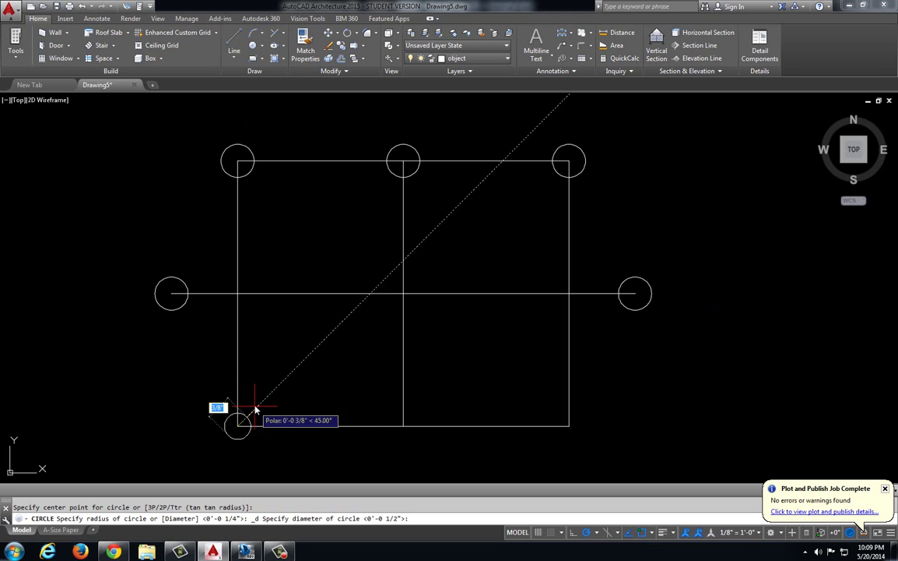
text(.5)
key(Return)
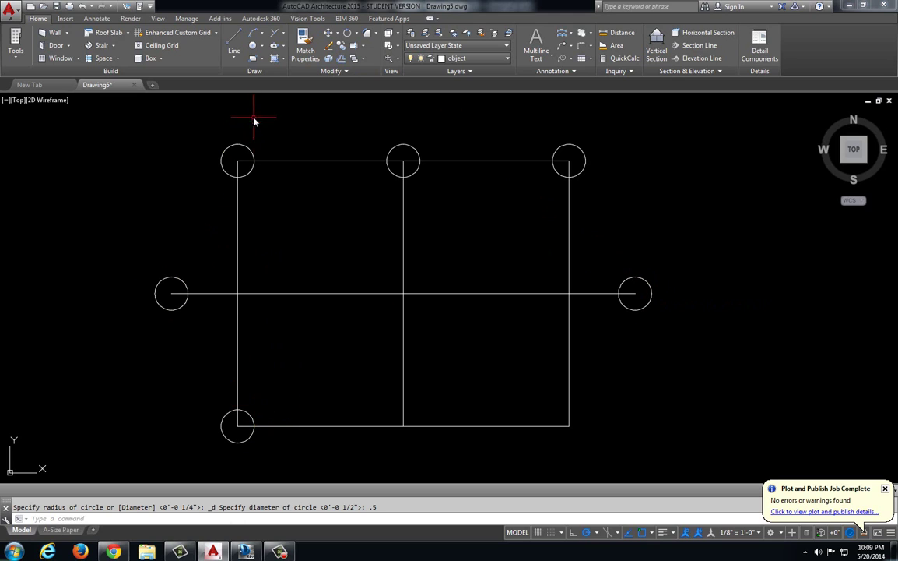
click(252, 47)
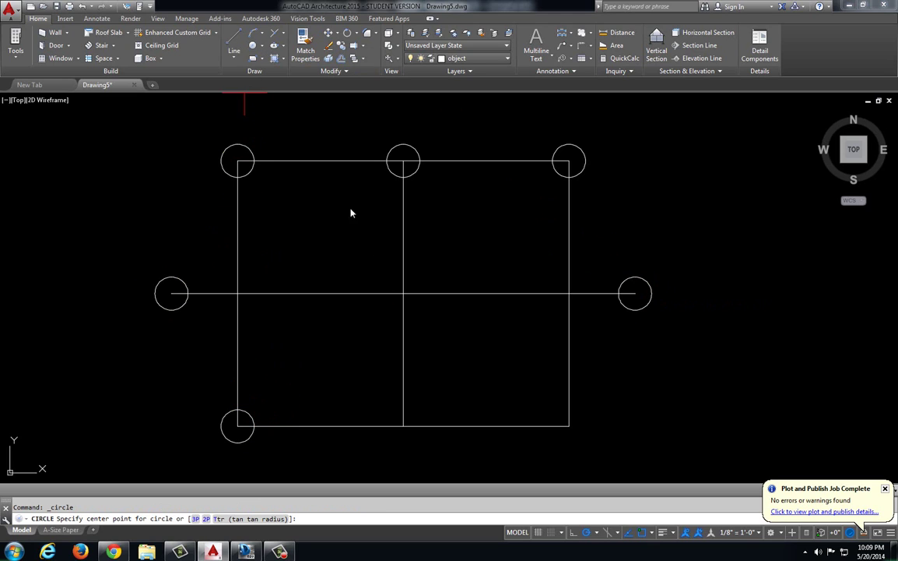
click(405, 428)
text(d)
key(Return)
text(.5)
key(Return)
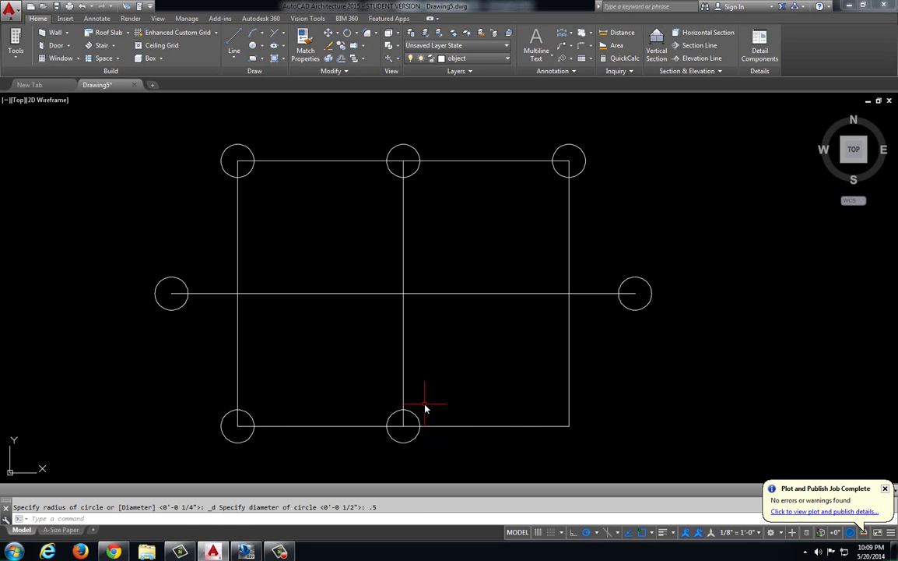
click(252, 45)
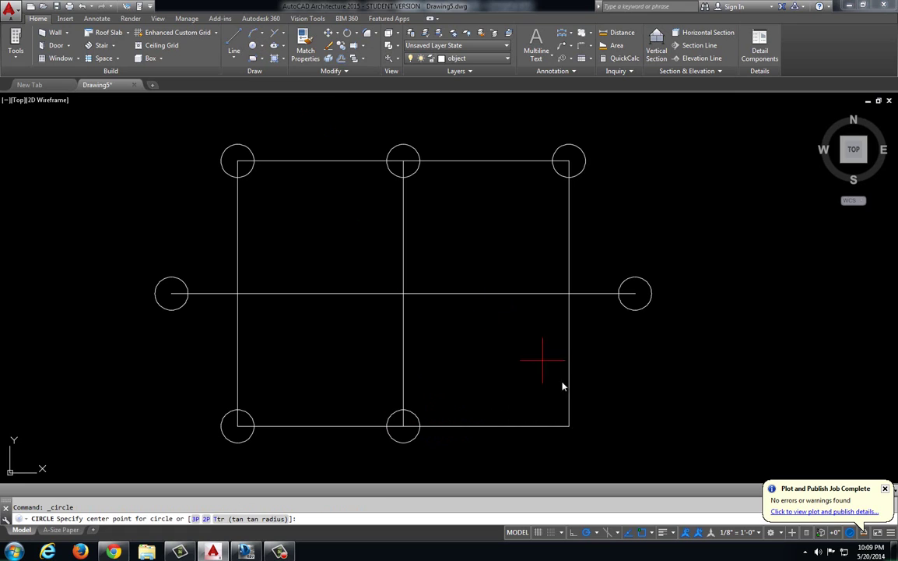
click(572, 428)
text(d)
key(Return)
text(.5)
key(Return)
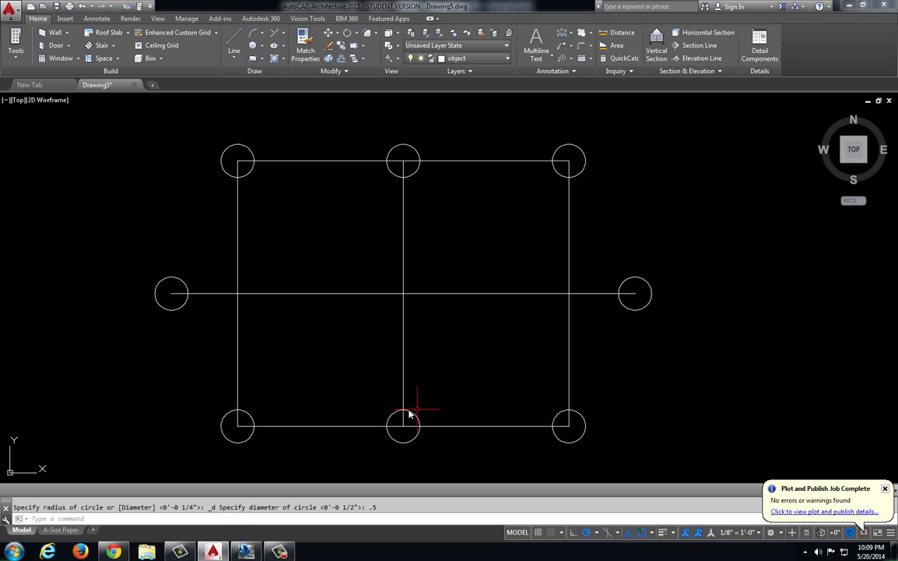
Look over the gasket reference drawing, then return to the AutoCAD Drawing5 window
click(246, 551)
scroll(349, 404, down, 3)
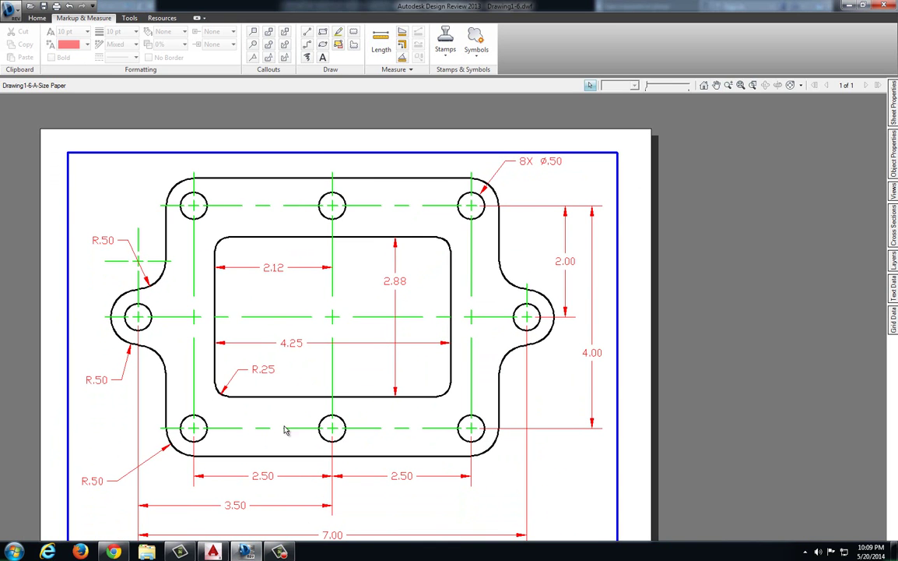
scroll(99, 433, up, 3)
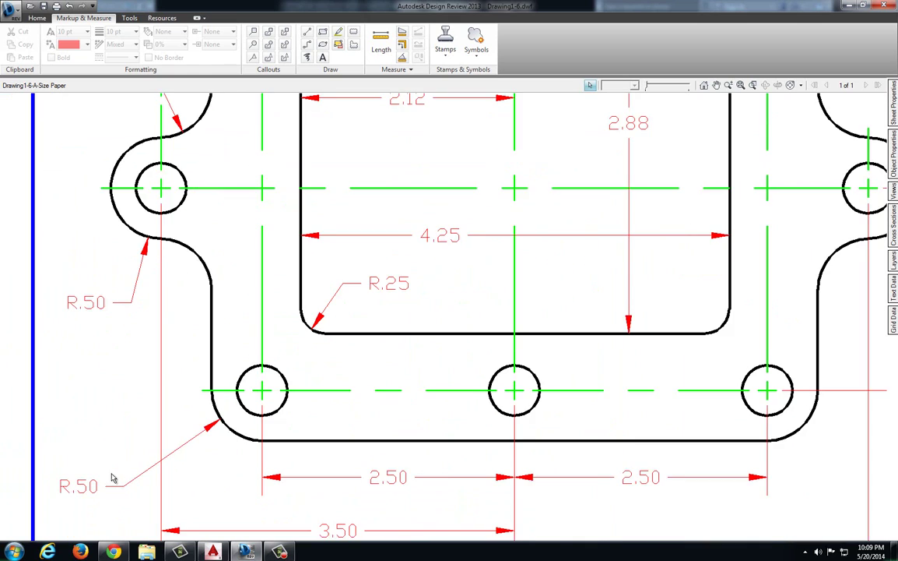
middle_drag(241, 387, 246, 381)
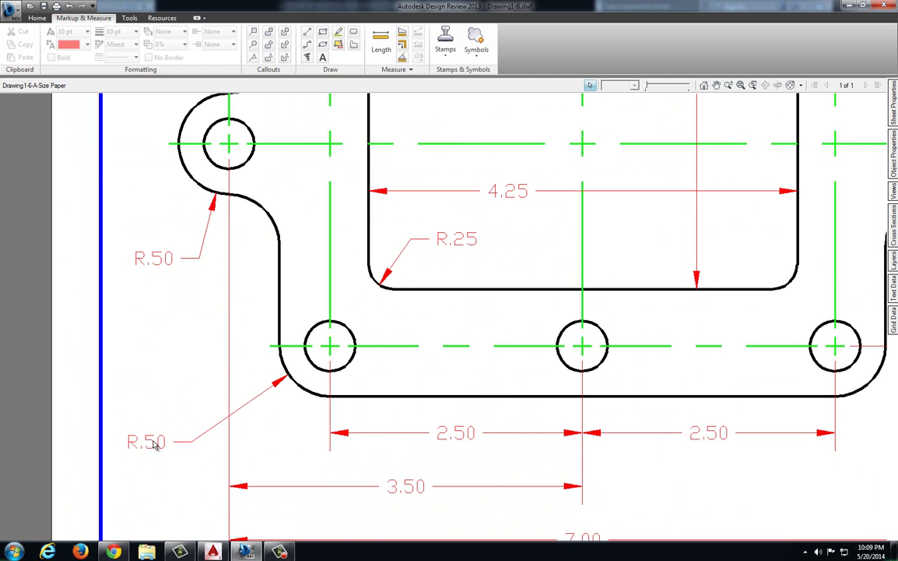
mouse_move(212, 552)
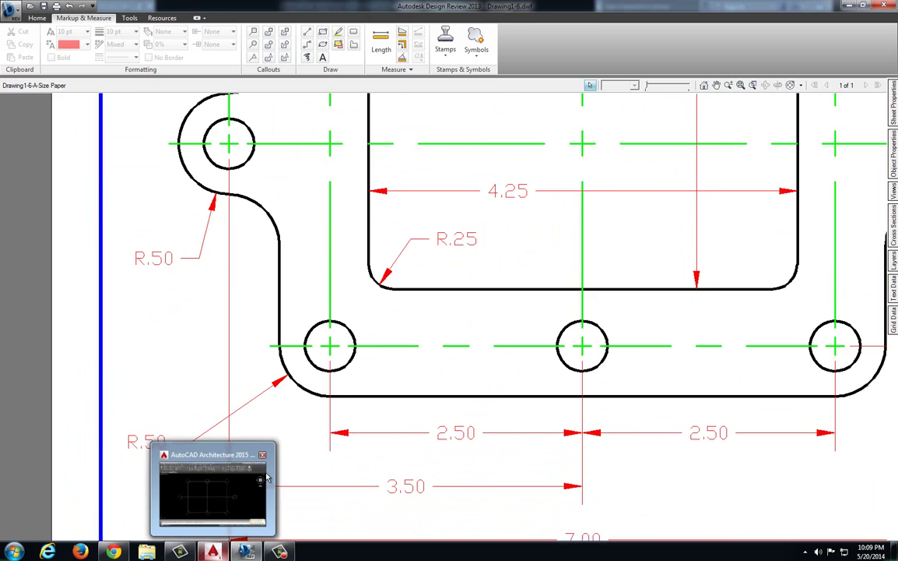
click(260, 491)
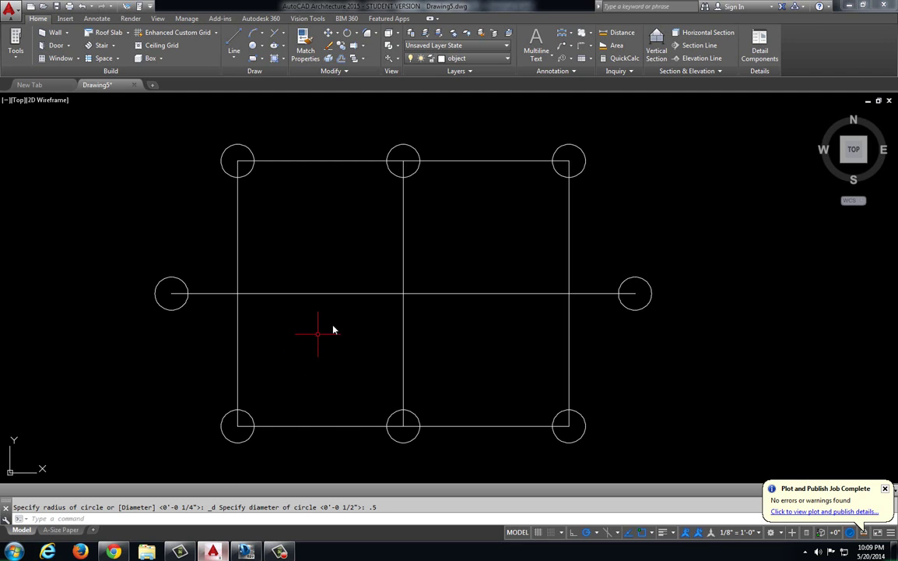
Draw 0.5-radius circles concentric with the lower-left and top-left bolt holes
middle_drag(333, 330, 337, 272)
click(262, 45)
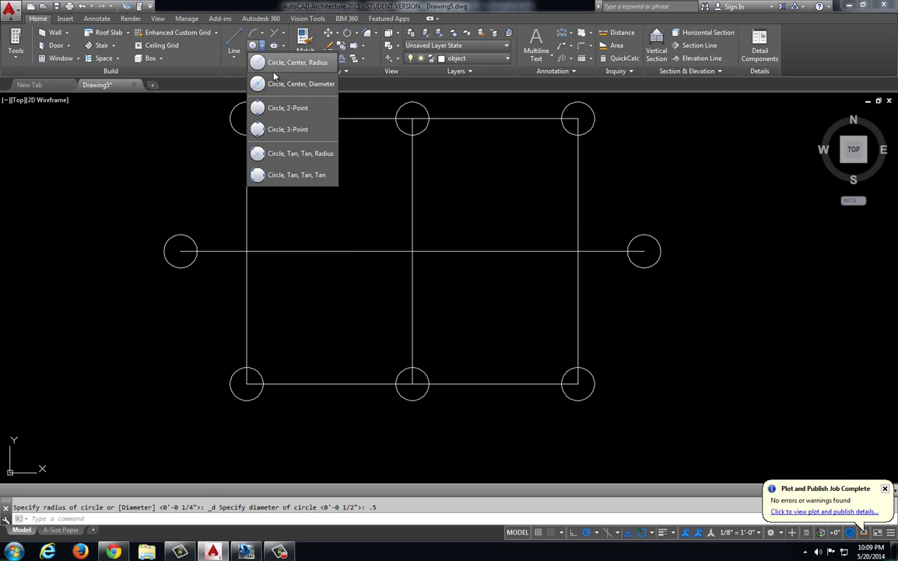
click(288, 63)
click(247, 383)
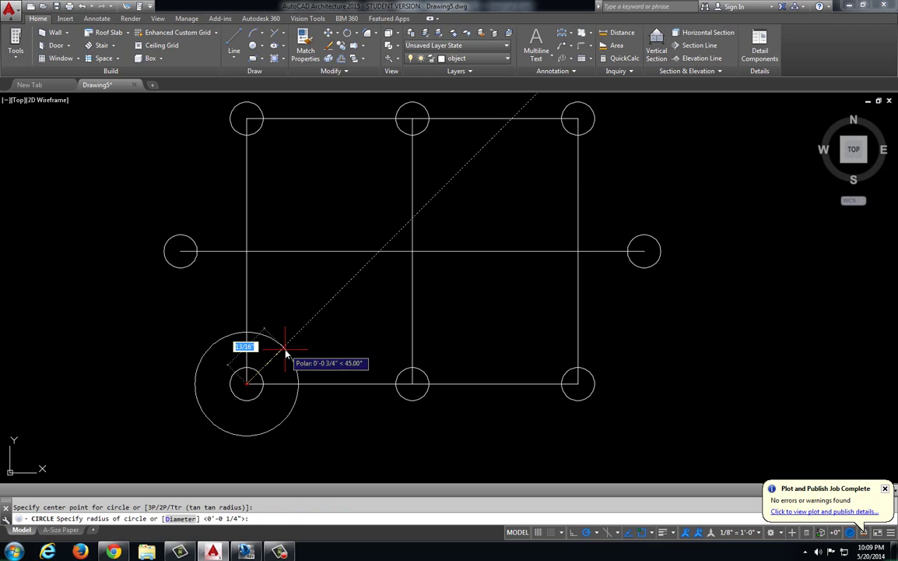
text(.5)
key(Return)
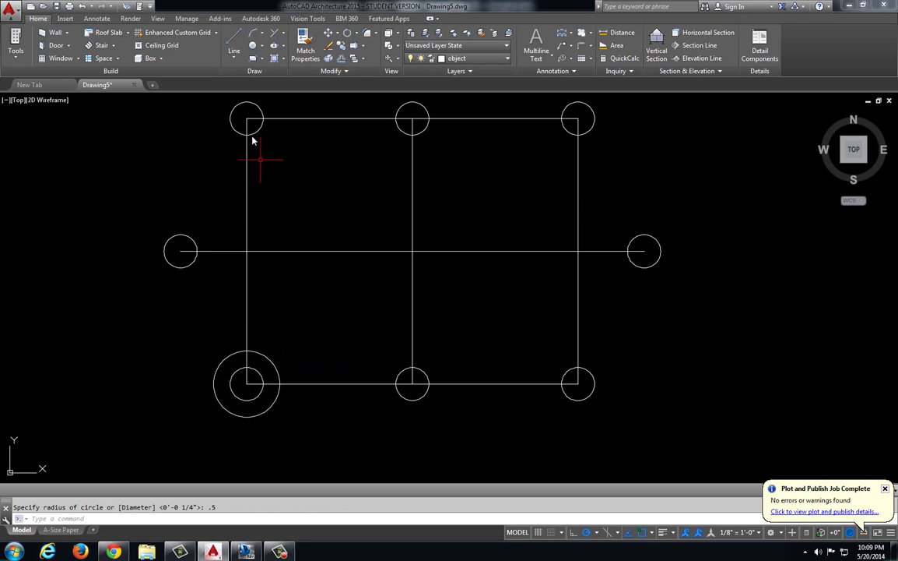
click(253, 47)
click(247, 119)
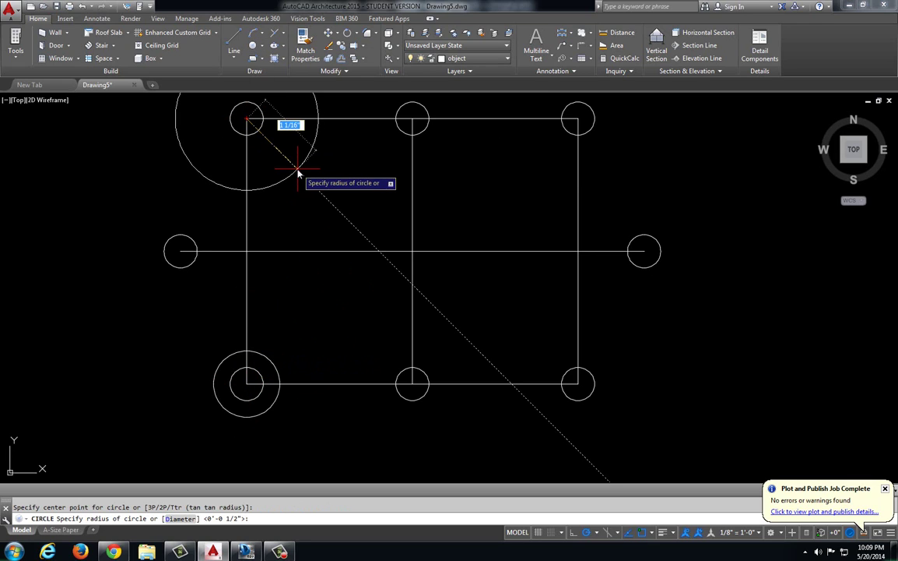
text(.5)
key(Return)
Add 0.5-radius concentric circles at the top-right and bottom-right bolt holes
middle_drag(467, 139, 341, 165)
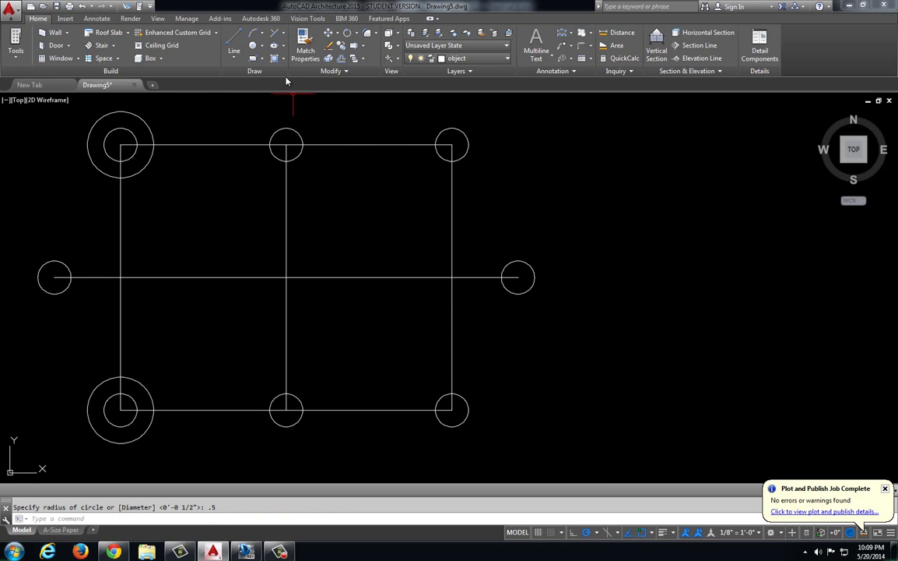
click(253, 47)
click(452, 145)
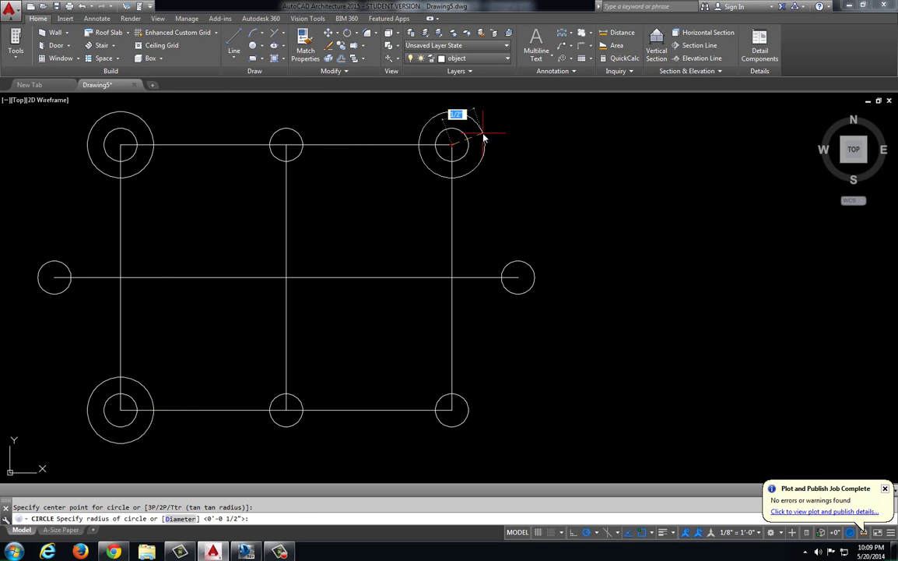
text(.5)
key(Return)
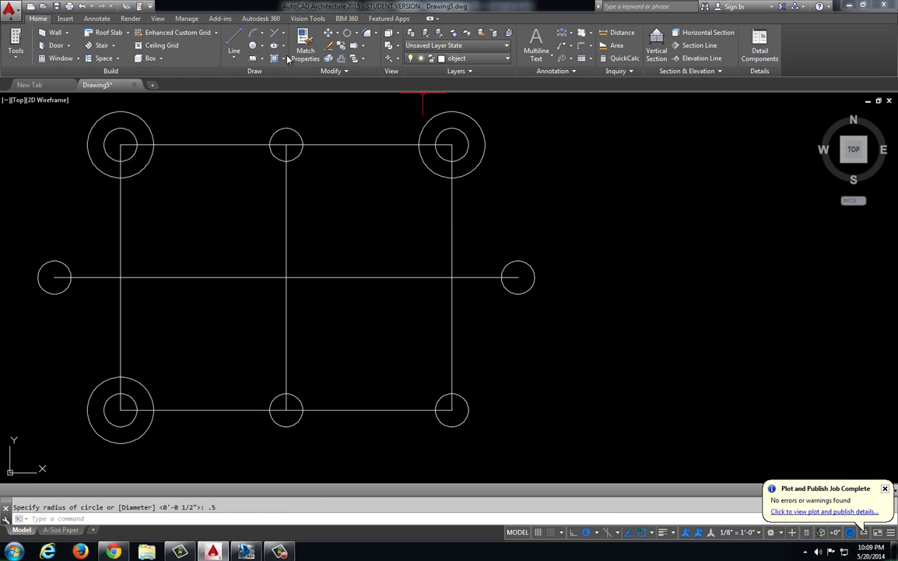
click(253, 48)
click(452, 410)
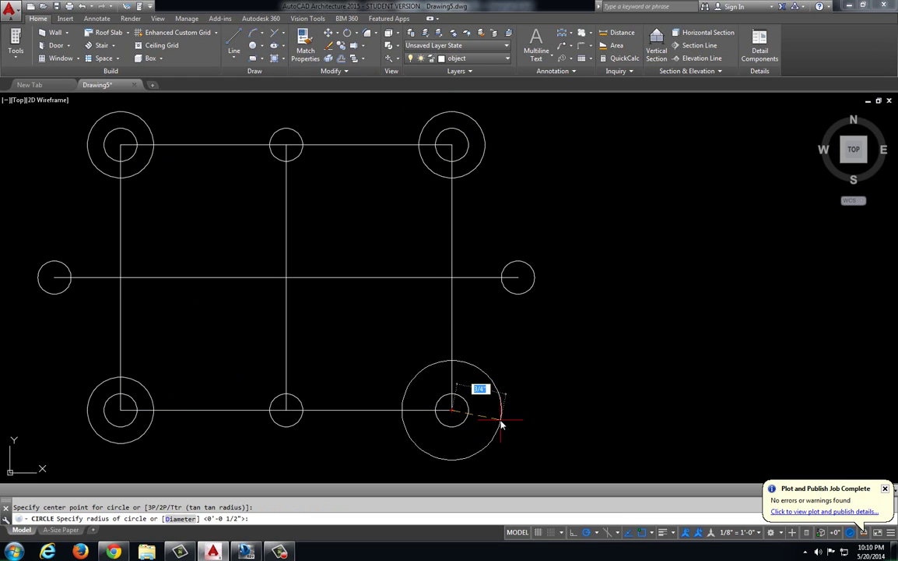
key(Return)
Pan and zoom out in Design Review so the full dimensioned gasket reference is visible
key(alt+Tab)
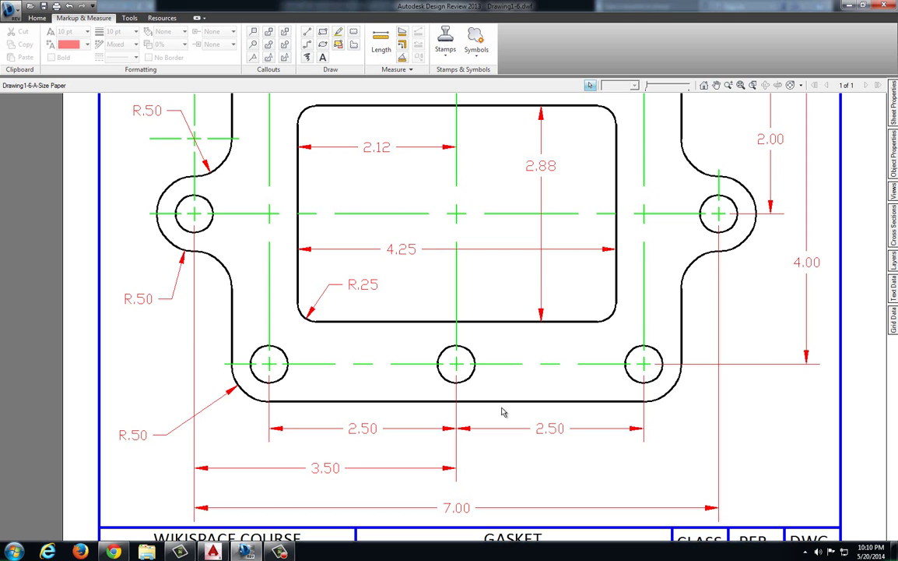
middle_drag(436, 352, 423, 325)
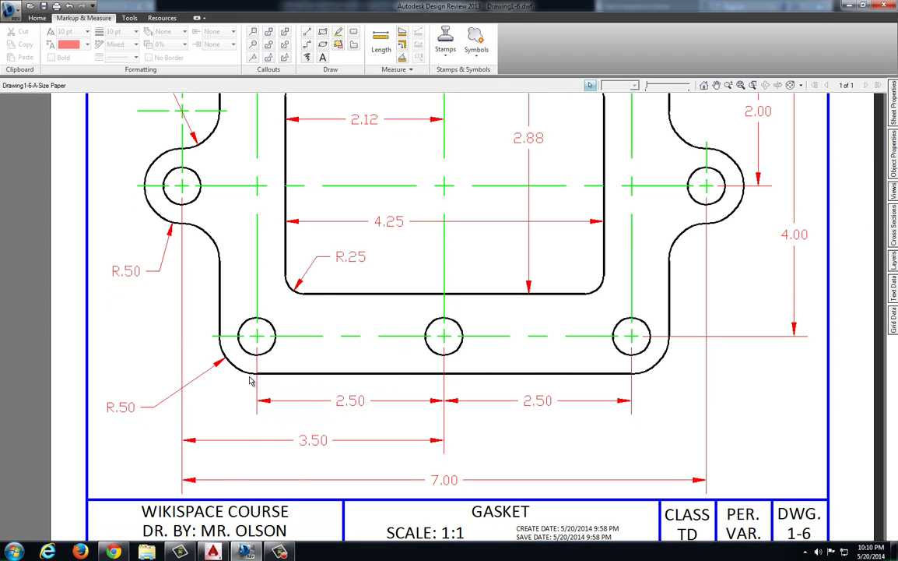
scroll(357, 311, down, 3)
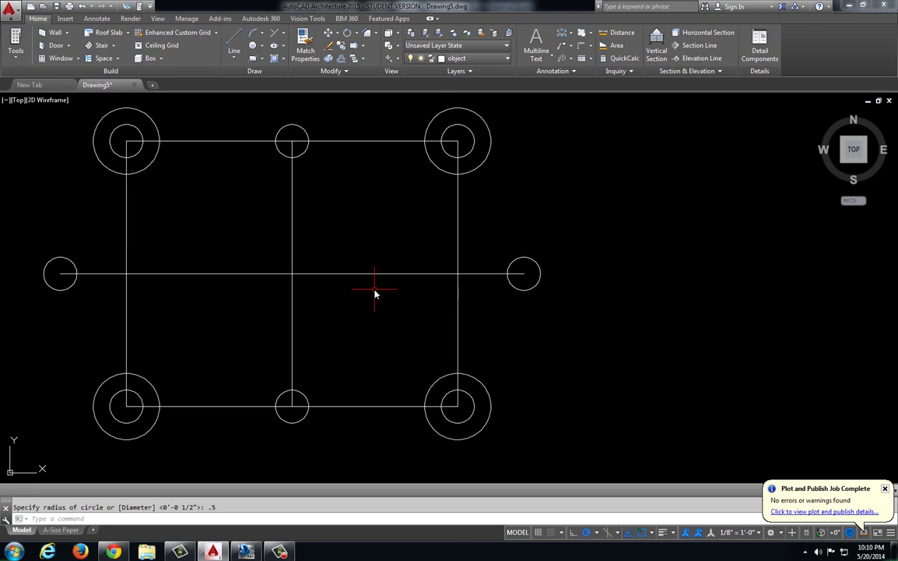
Draw straight top and bottom edges spanning the outer sides of the corner circles
click(234, 39)
click(149, 153)
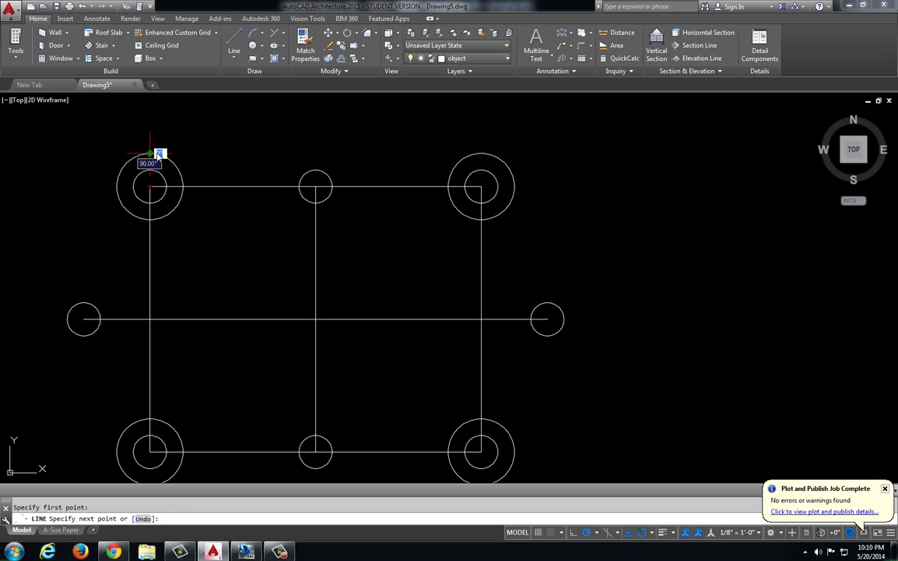
click(480, 153)
key(Return)
key(Return)
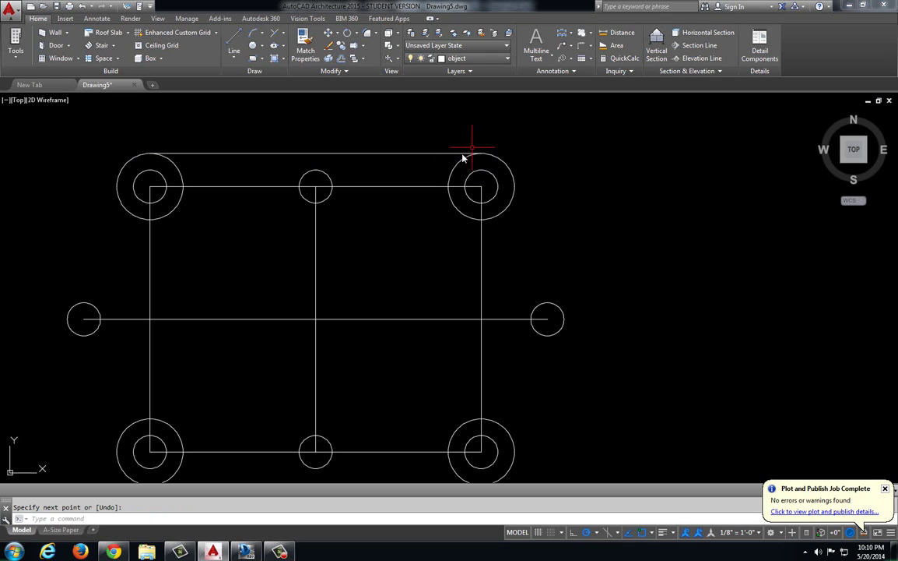
scroll(465, 144, down, 2)
click(268, 315)
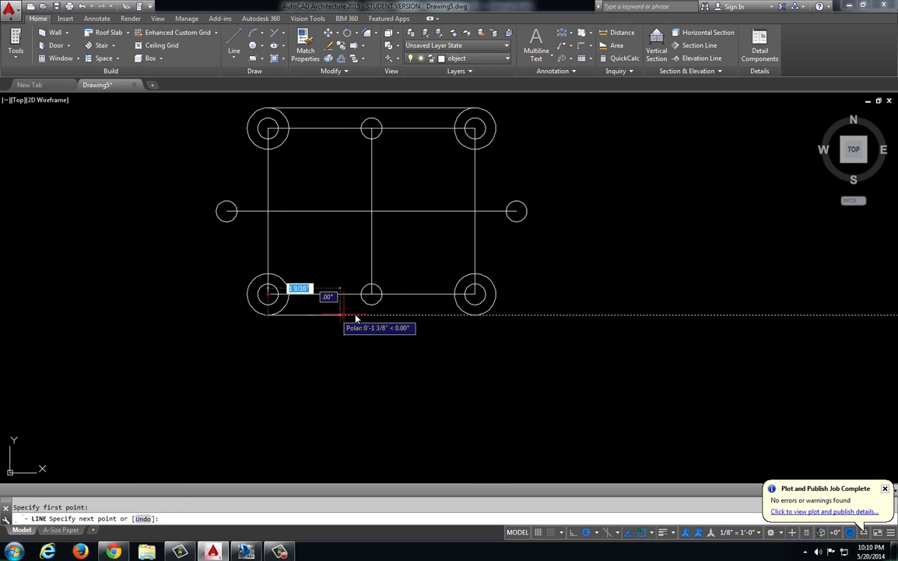
click(471, 312)
key(Return)
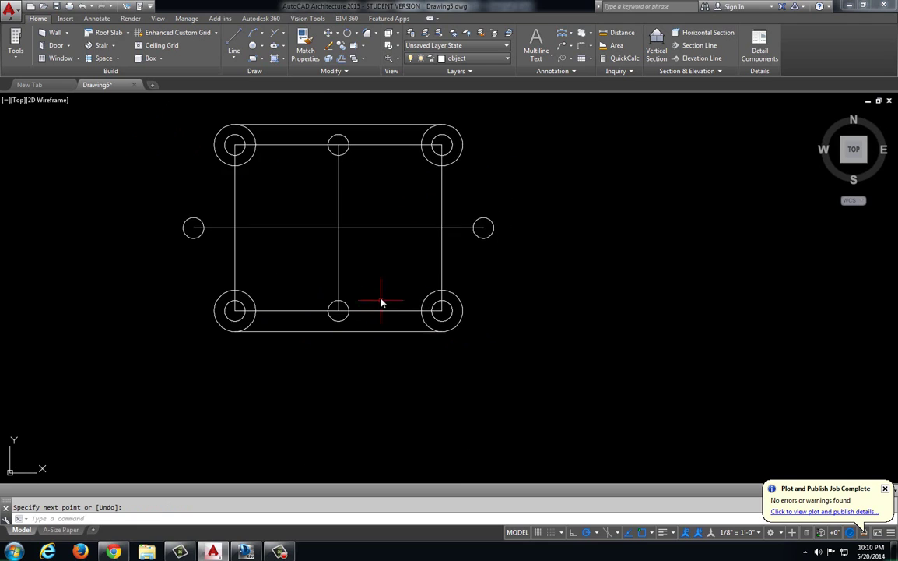
Trim the inner arcs of the lower-left, upper-right and upper-left corner circles
scroll(381, 299, up, 2)
scroll(359, 327, down, 2)
middle_drag(357, 313, 351, 317)
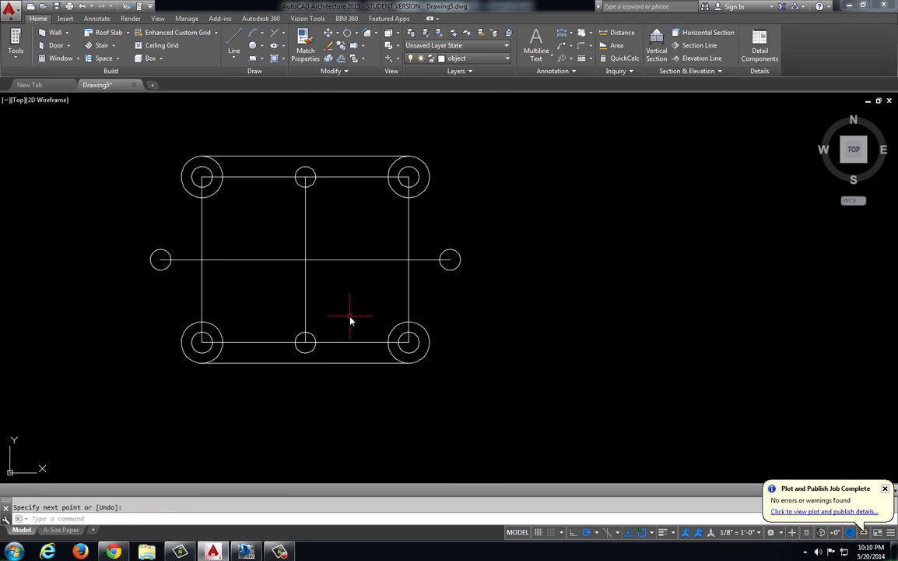
text(tr)
key(Return)
key(Return)
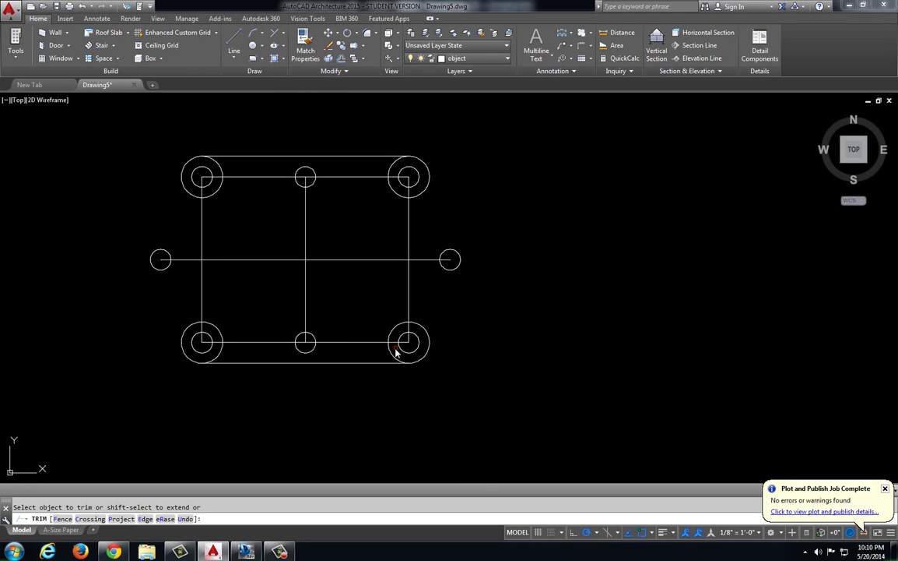
click(222, 335)
click(394, 185)
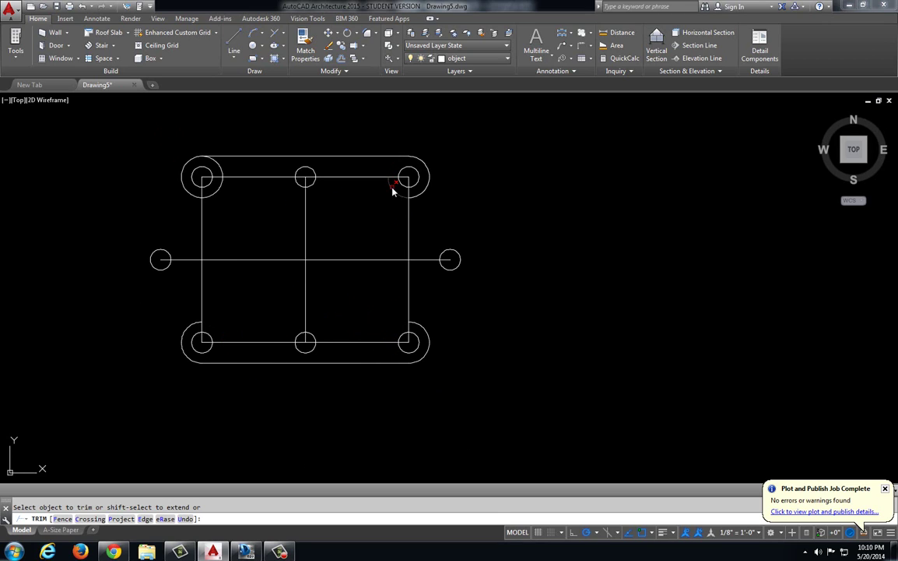
click(222, 186)
key(alt+Tab)
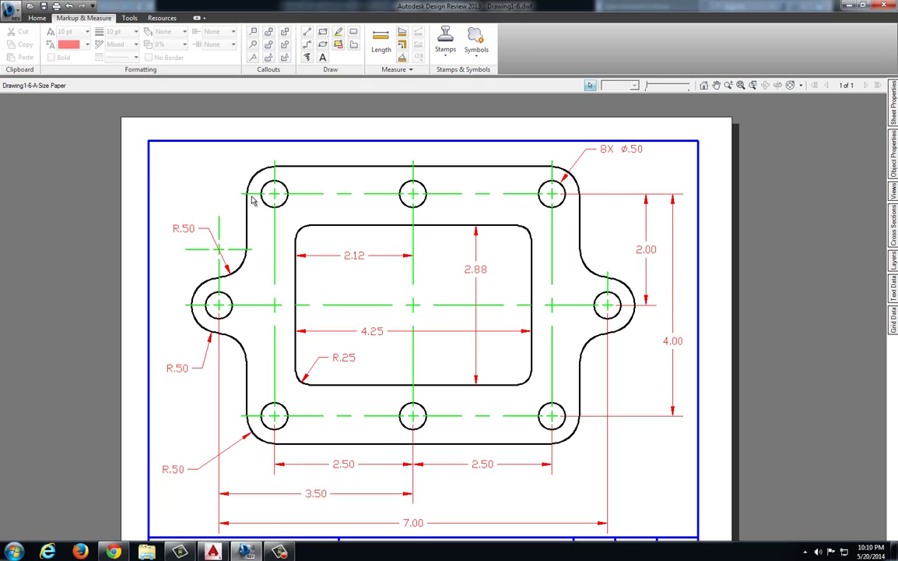
Mark the left edge next to the upper R.50 fillet with a yellow highlighter stroke
click(337, 31)
mouse_move(243, 161)
mouse_down()
mouse_move(236, 205)
mouse_move(234, 265)
mouse_move(252, 242)
mouse_move(259, 165)
mouse_up()
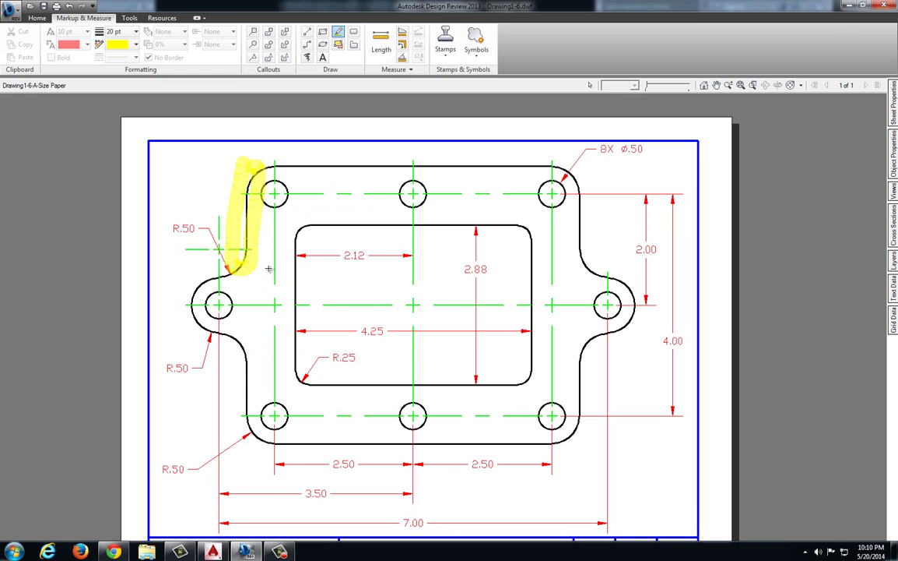
key(alt+Tab)
Draw two vertical left-side lines from the upper and lower fillet ends
click(234, 43)
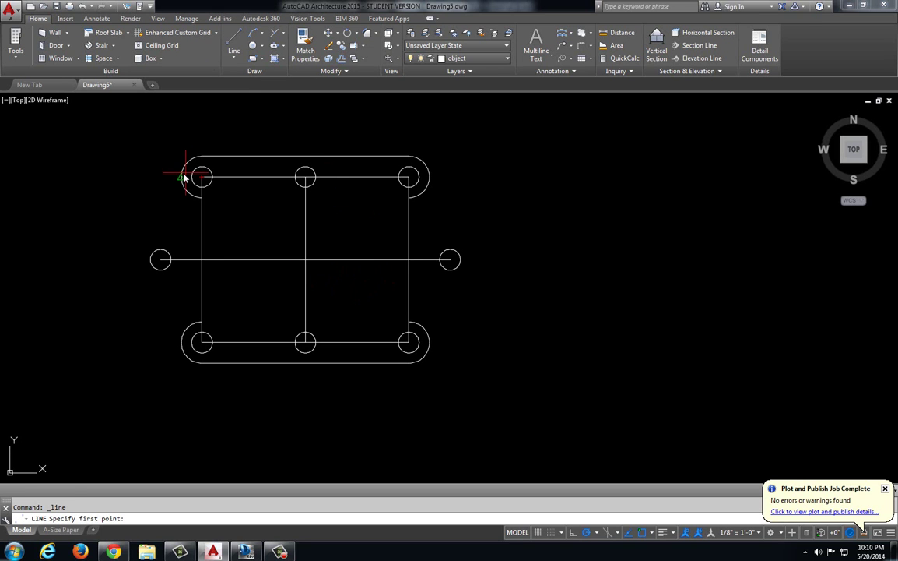
click(182, 178)
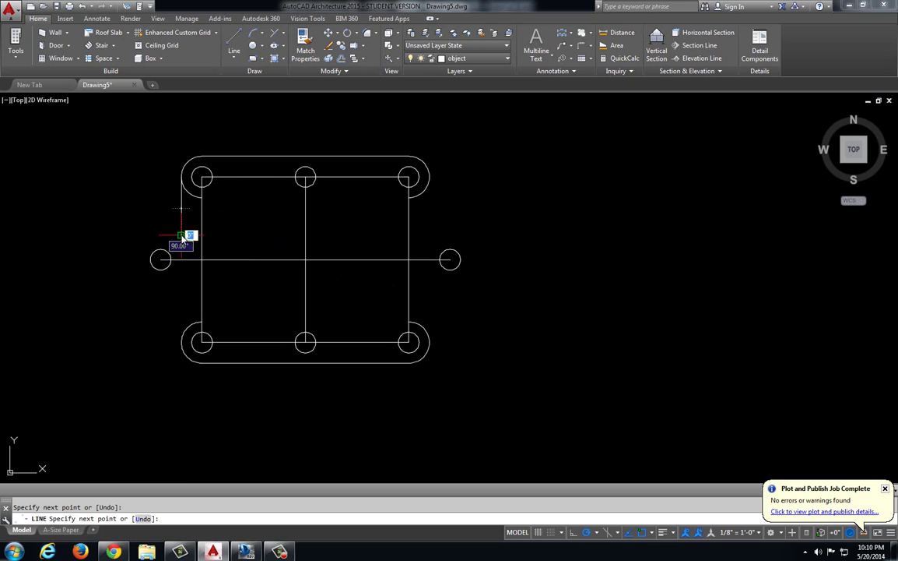
key(Return)
key(Return)
click(182, 341)
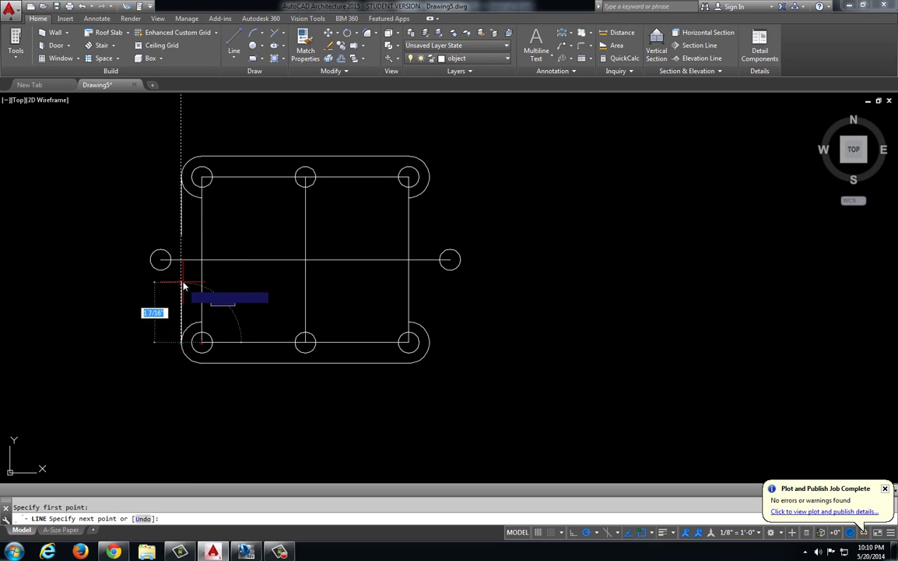
click(182, 283)
key(Escape)
Mirror both left-side lines about a vertical axis through the top midpoint, keeping the originals
click(185, 247)
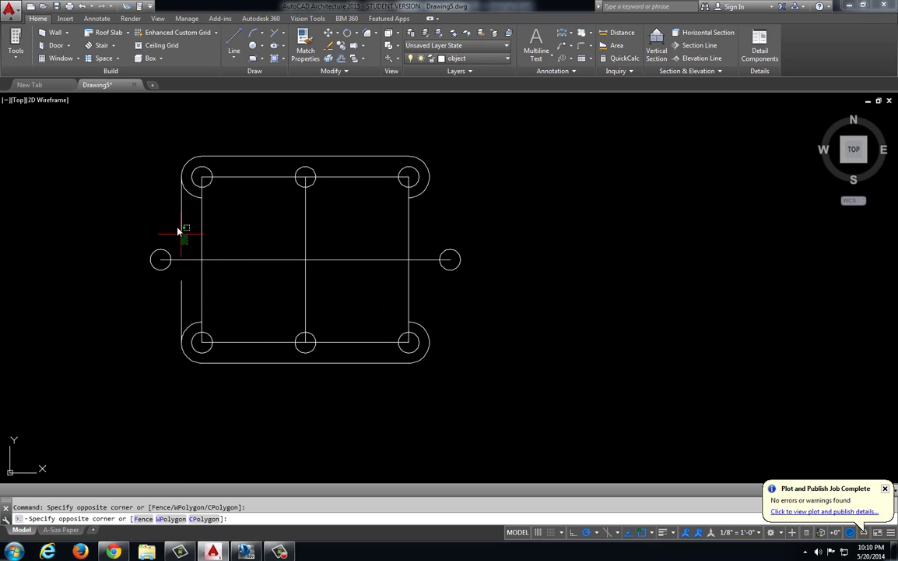
click(178, 230)
click(185, 277)
click(177, 289)
text(m)
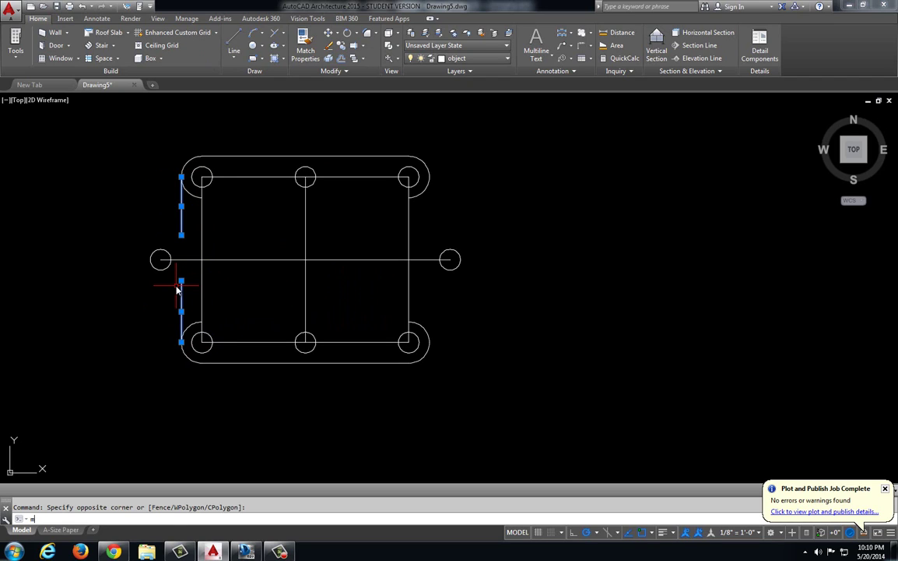
text(irror)
key(Return)
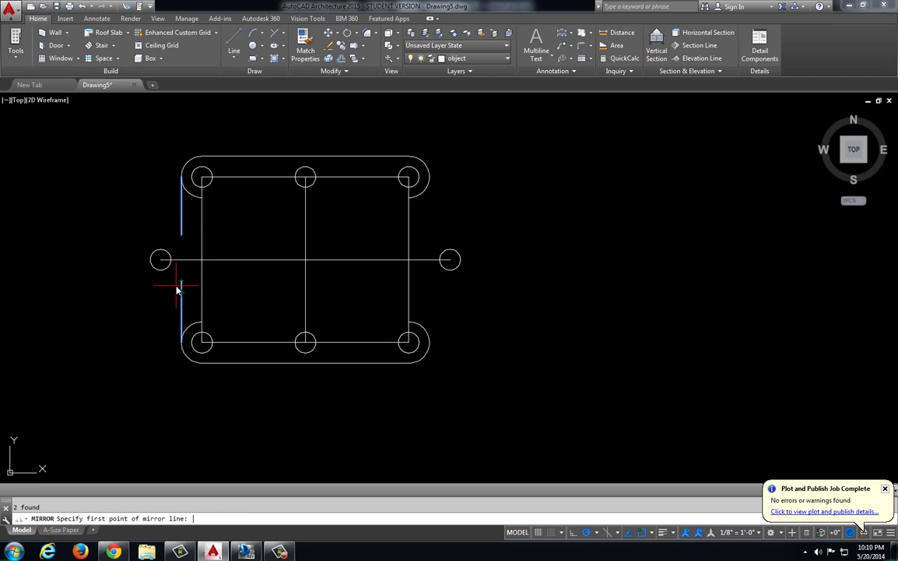
click(305, 157)
click(306, 127)
key(Return)
Circle the lower-left R.50 label with a yellow highlight in Design Review
scroll(312, 201, up, 2)
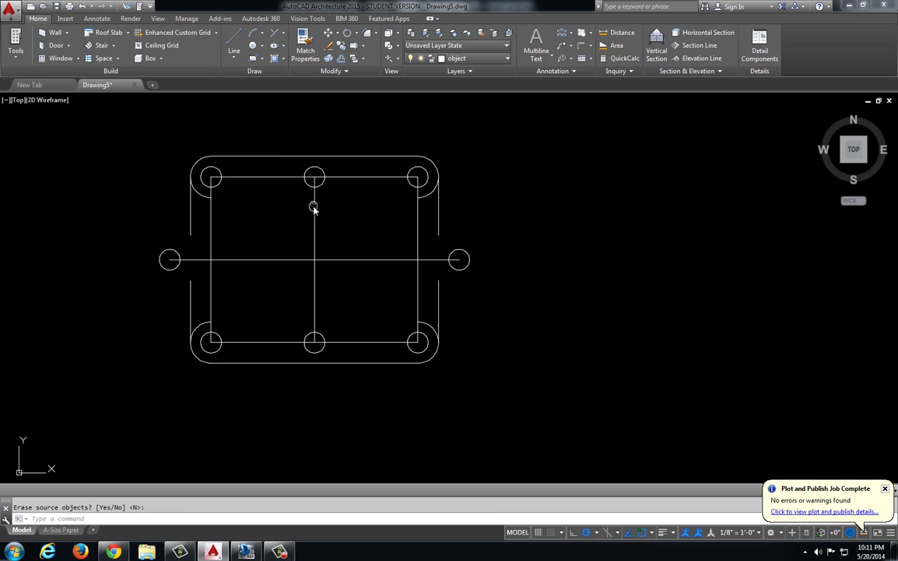
middle_drag(305, 199, 346, 189)
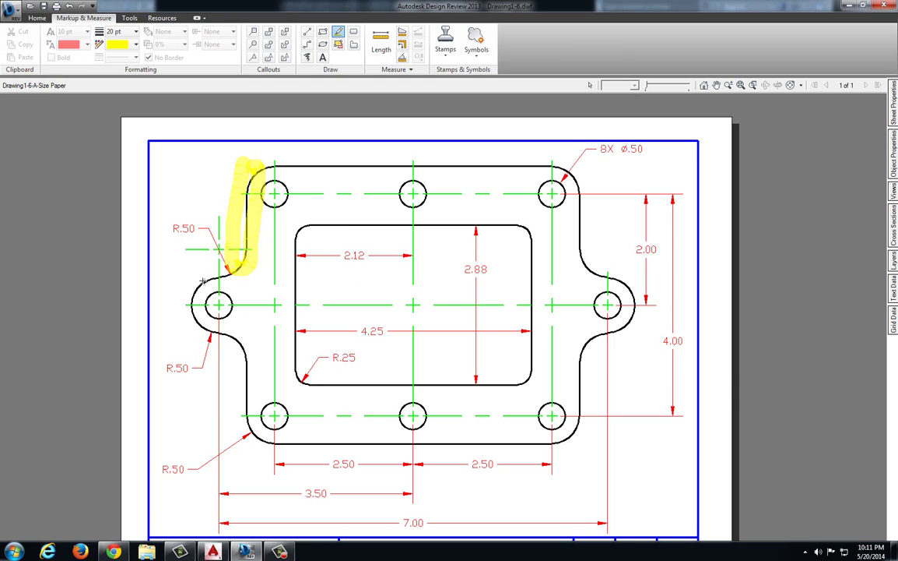
scroll(199, 337, up, 4)
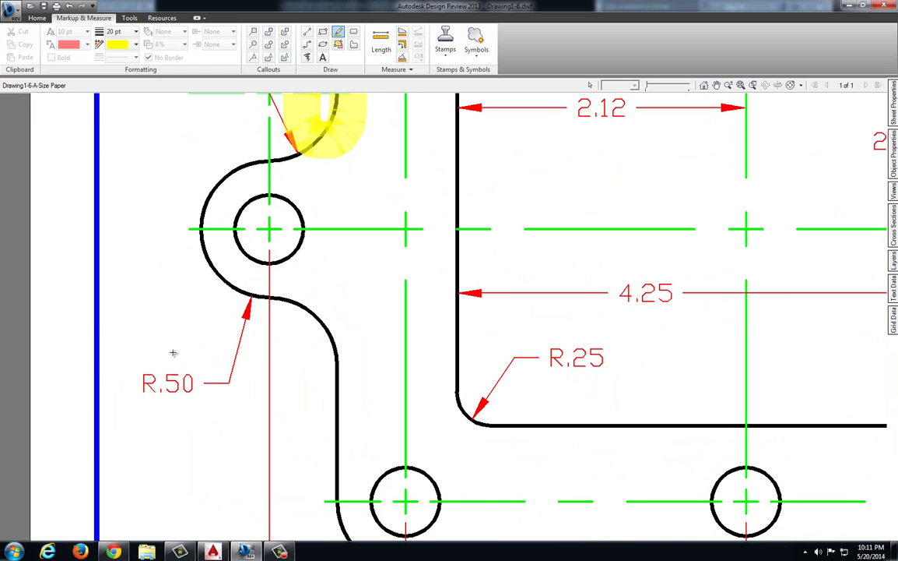
mouse_move(173, 353)
mouse_down()
mouse_move(179, 442)
mouse_move(178, 361)
mouse_up()
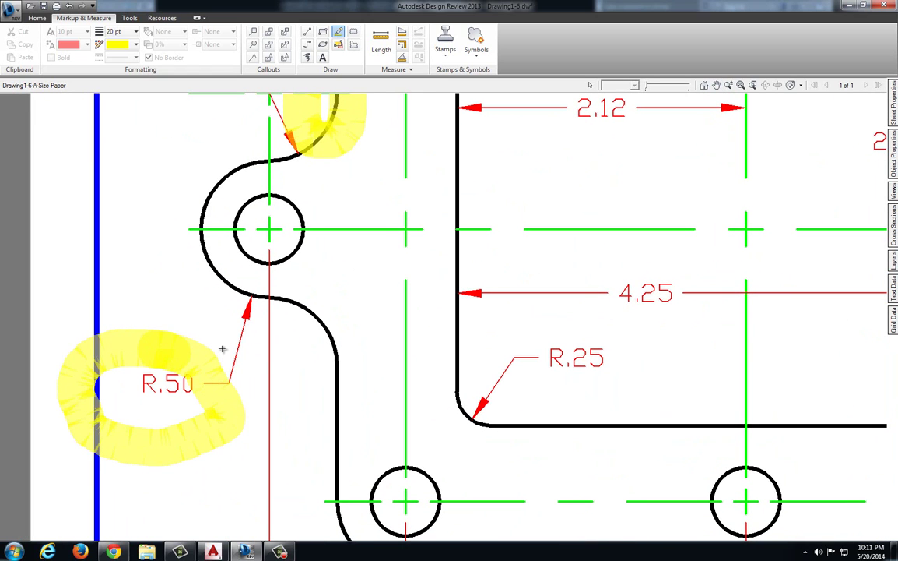
Draw a 0.5-radius circle centred on the left side hole
key(alt+Tab)
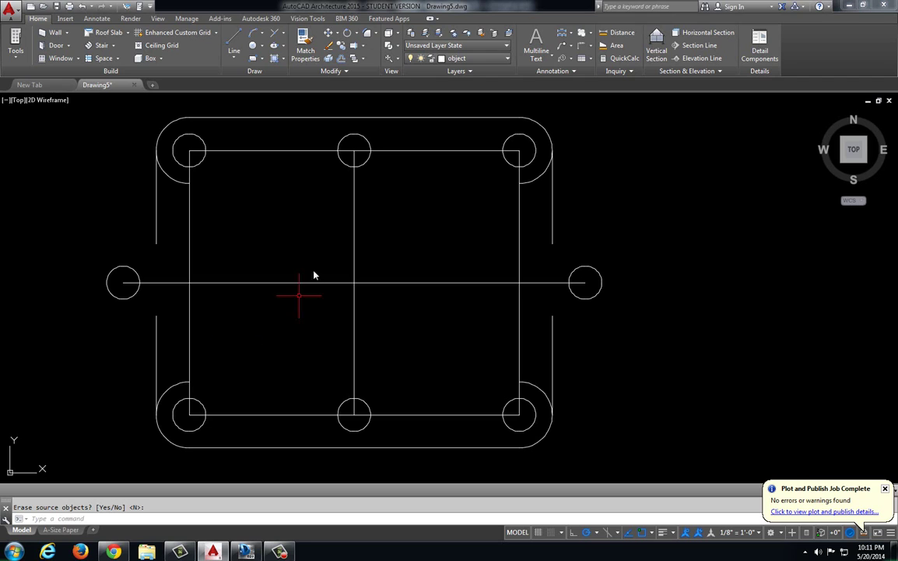
click(262, 46)
click(288, 81)
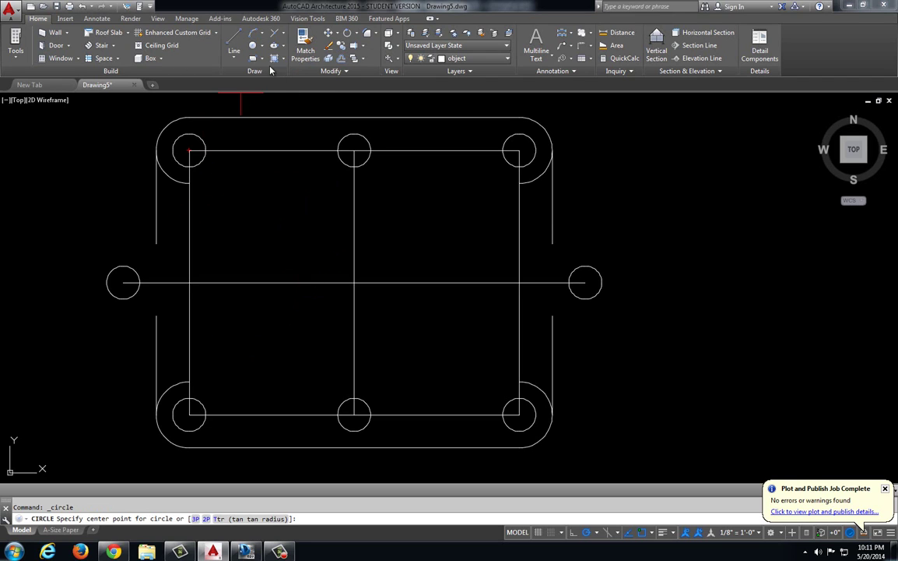
click(261, 46)
click(289, 64)
key(alt+Tab)
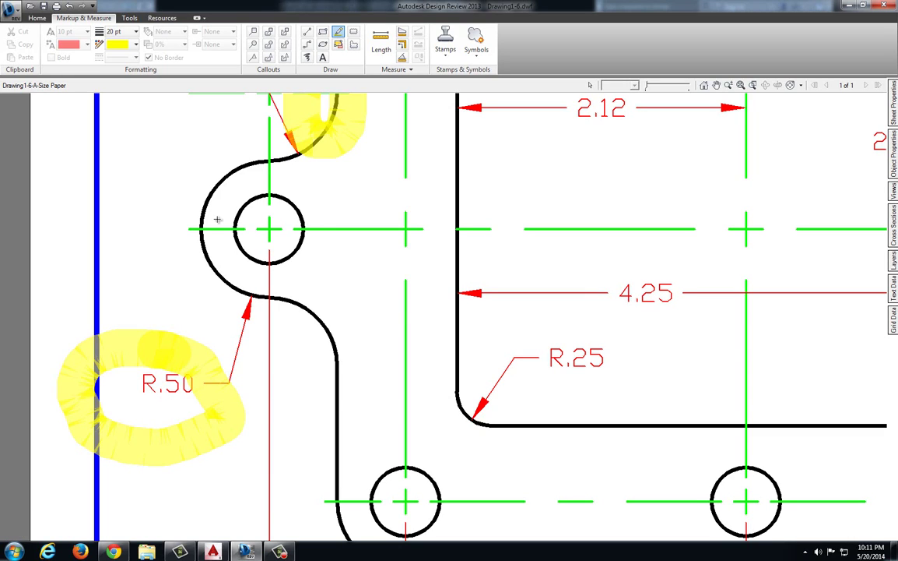
key(alt+Tab)
click(123, 282)
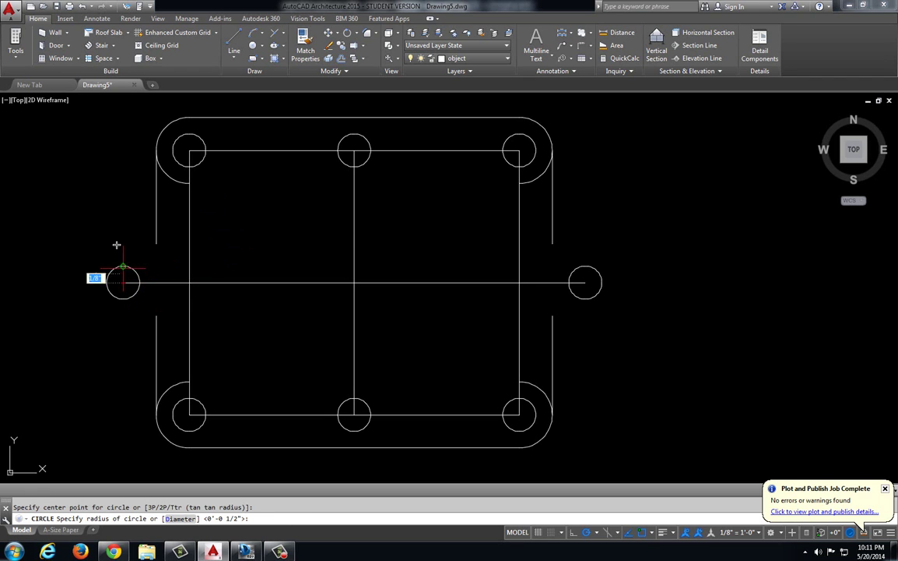
text(.5)
key(Return)
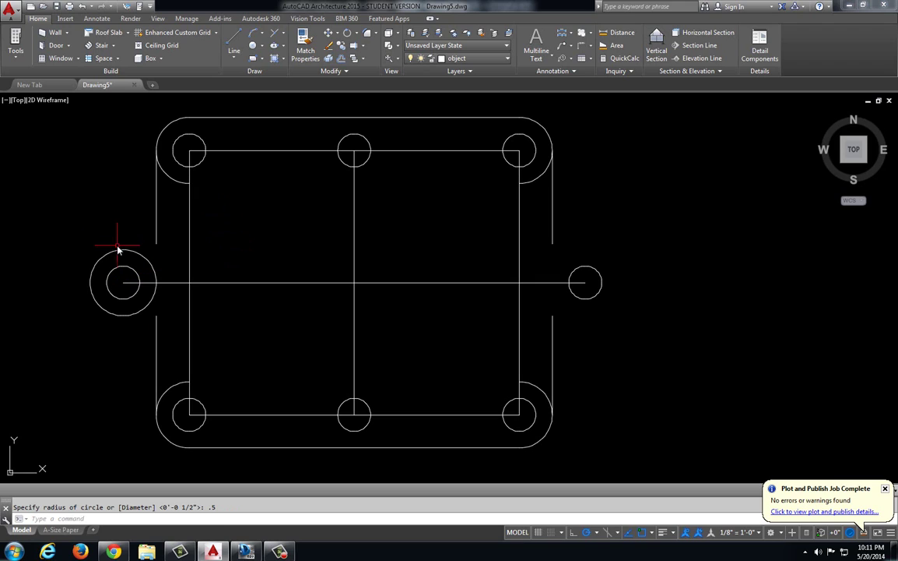
Mirror that circle about the vertical centre line onto the right side hole, keeping the original
click(120, 252)
text(mirror)
key(Return)
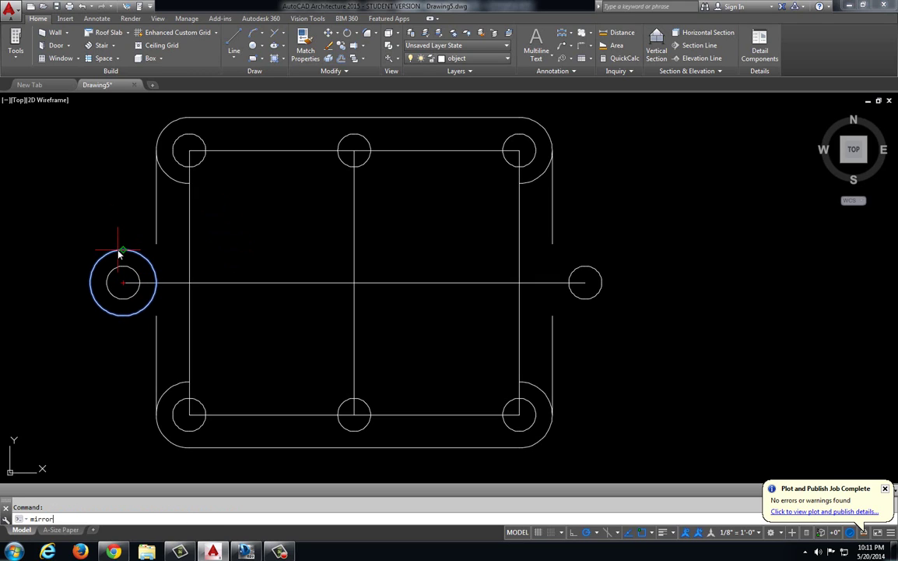
click(354, 282)
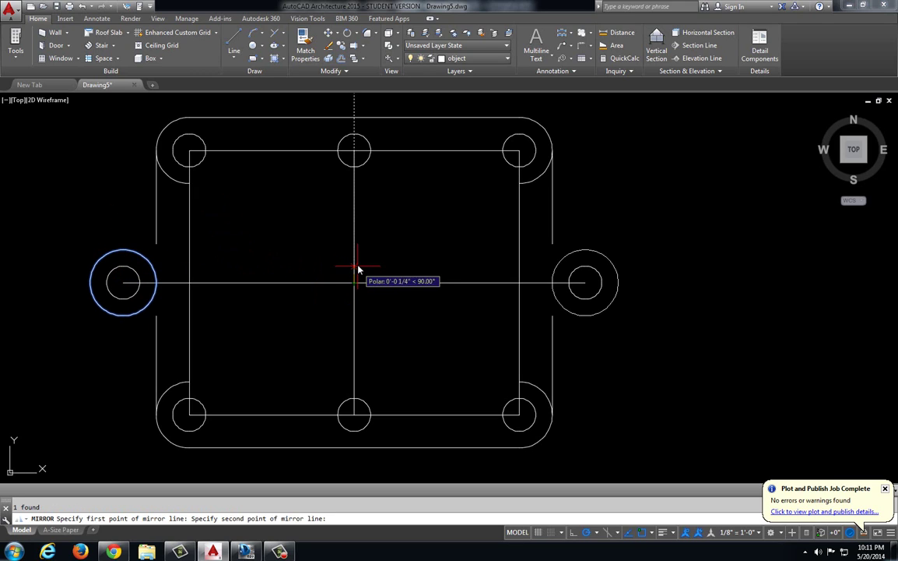
click(354, 265)
key(Return)
middle_drag(304, 278, 300, 292)
key(alt+Tab)
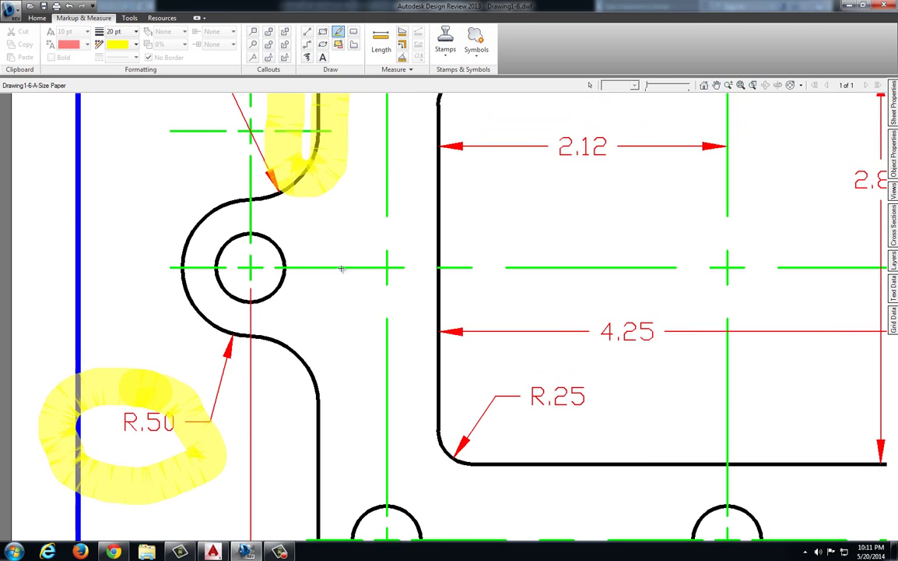
Zoom to the rectangular cutout and loop its 2.12 and 2.88 dimensions in yellow
scroll(276, 296, down, 2)
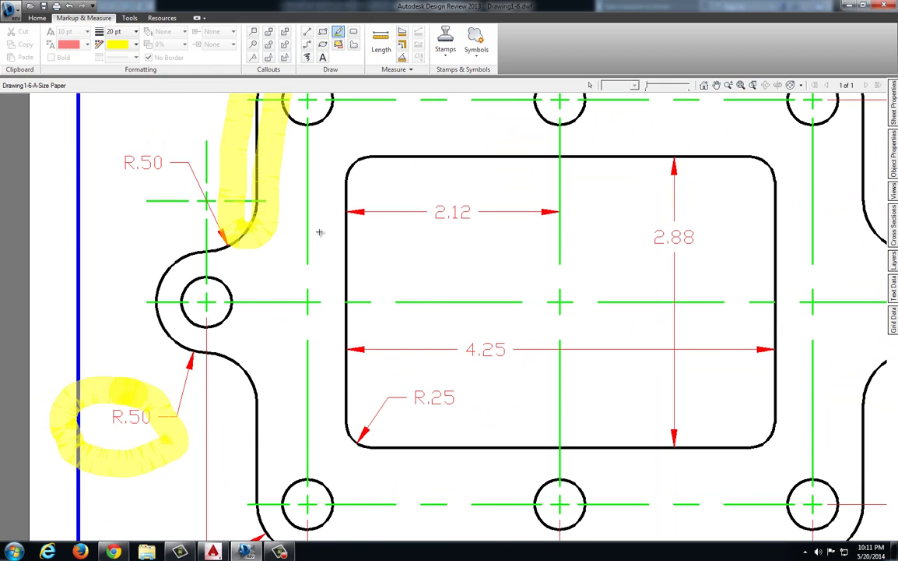
scroll(319, 232, down, 1)
middle_drag(319, 232, 242, 221)
middle_drag(189, 214, 128, 209)
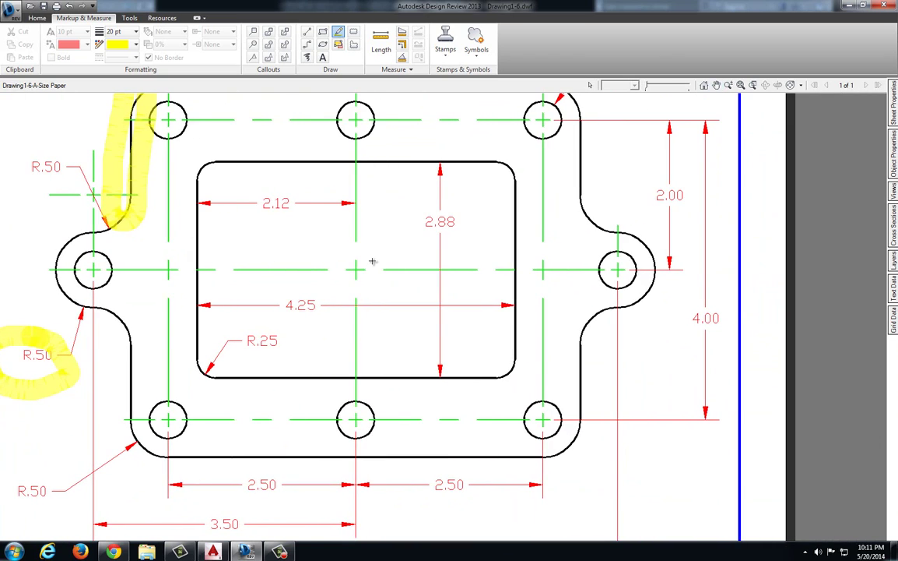
scroll(366, 265, up, 1)
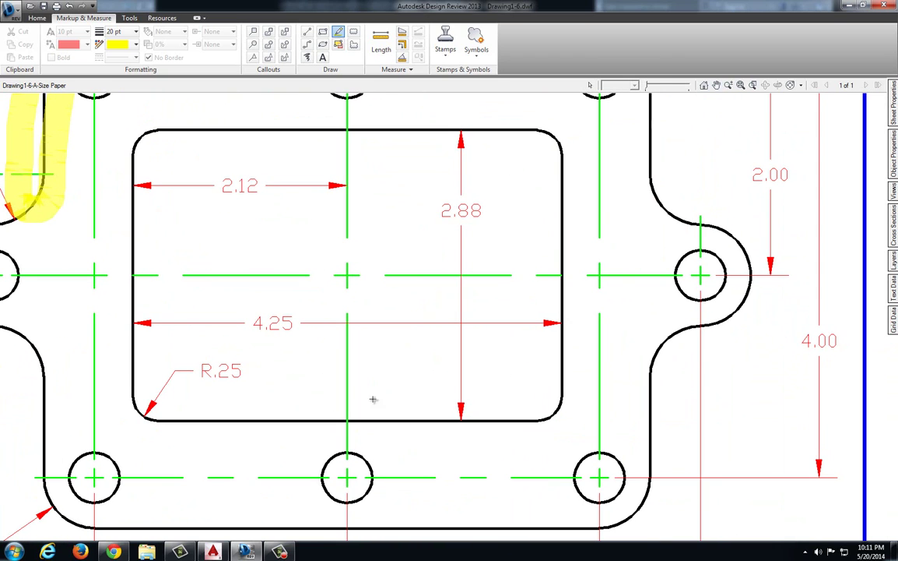
middle_drag(295, 182, 300, 201)
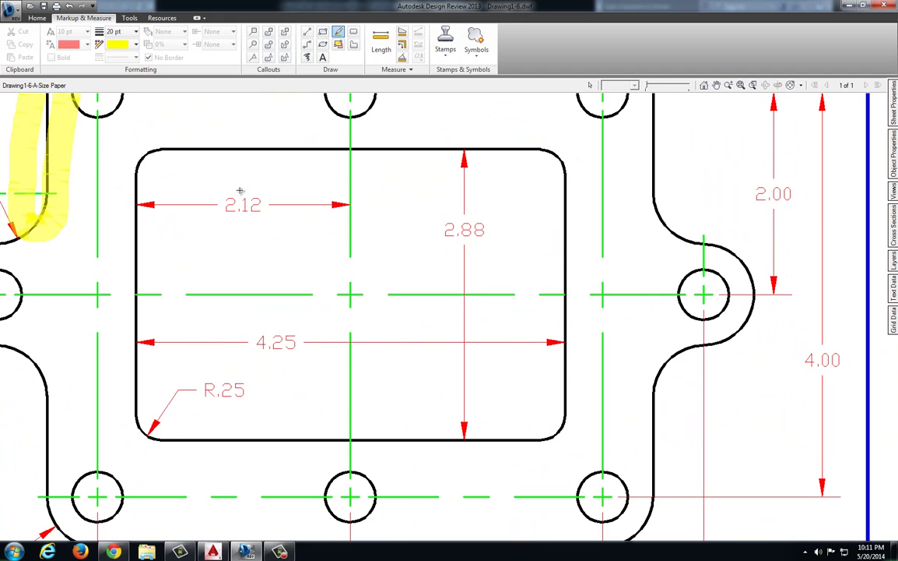
mouse_move(226, 170)
mouse_down()
mouse_move(200, 219)
mouse_move(283, 245)
mouse_move(236, 179)
mouse_up()
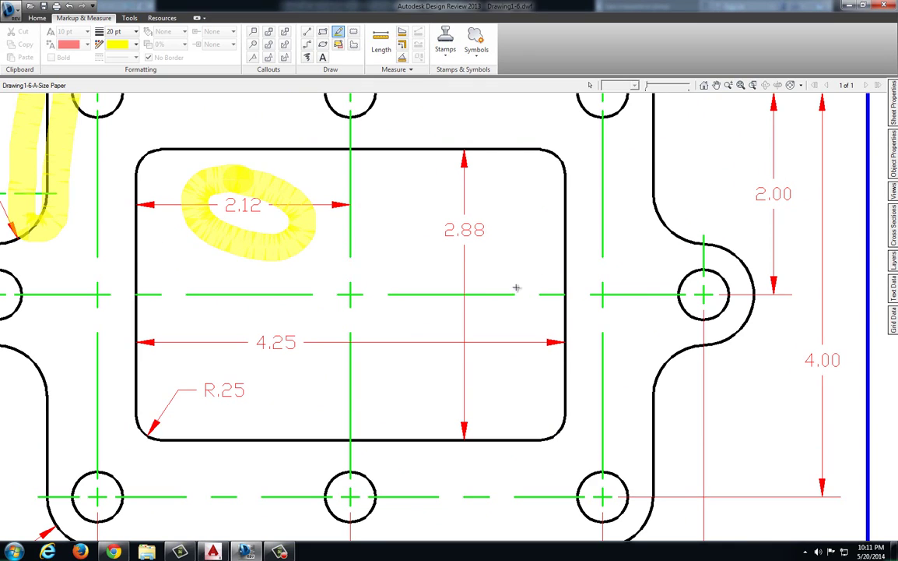
mouse_move(439, 250)
mouse_down()
mouse_move(492, 209)
mouse_move(408, 228)
mouse_move(430, 249)
mouse_up()
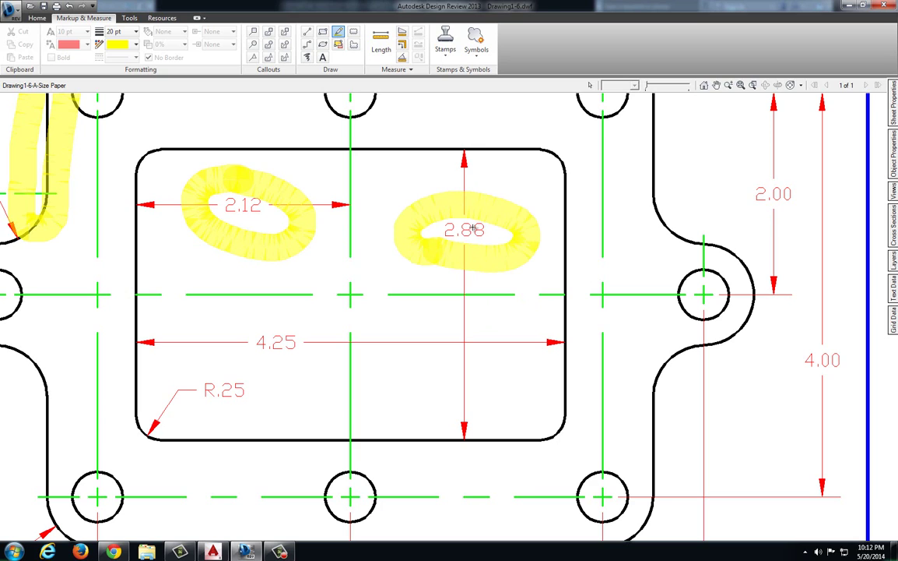
key(alt+Tab)
Offset a copy of the horizontal centre line 1.44 below it
text(o)
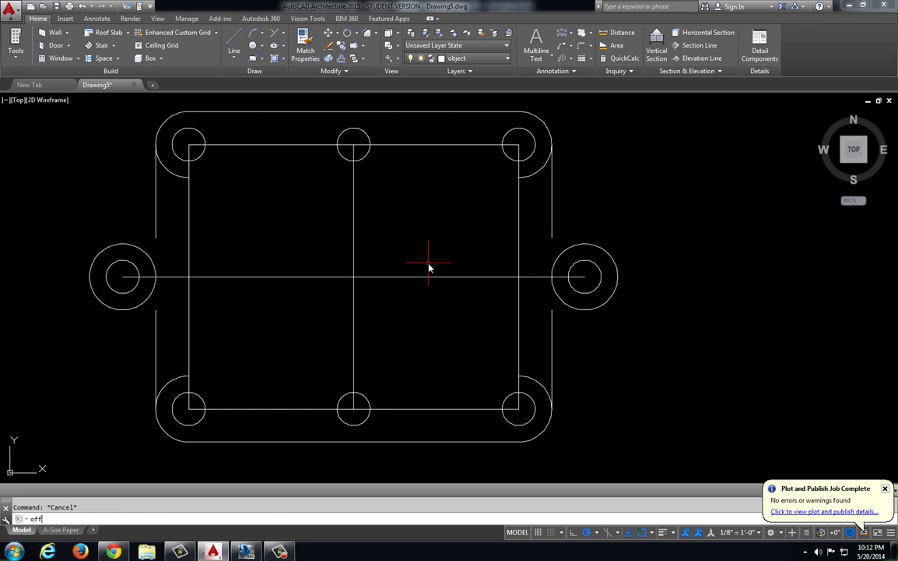
key(Return)
text(1.44)
key(Return)
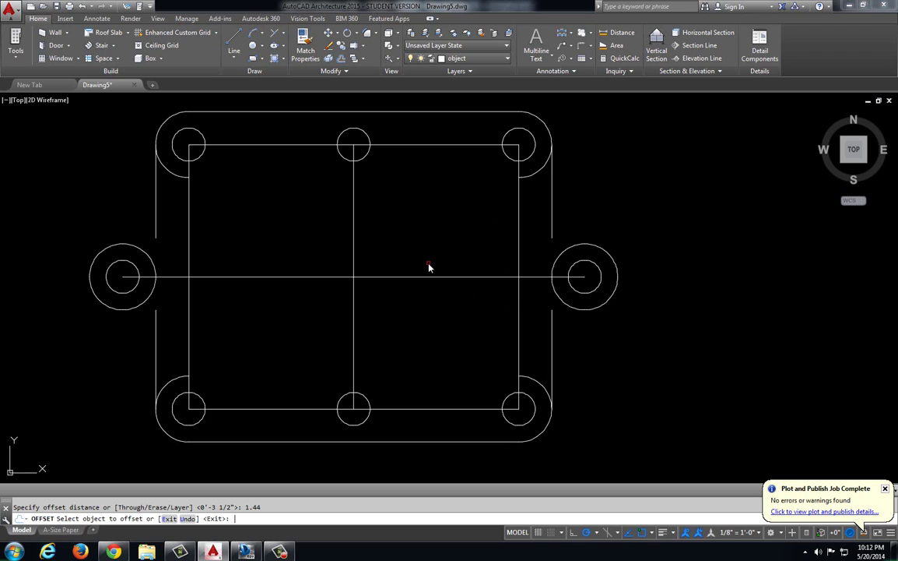
click(398, 278)
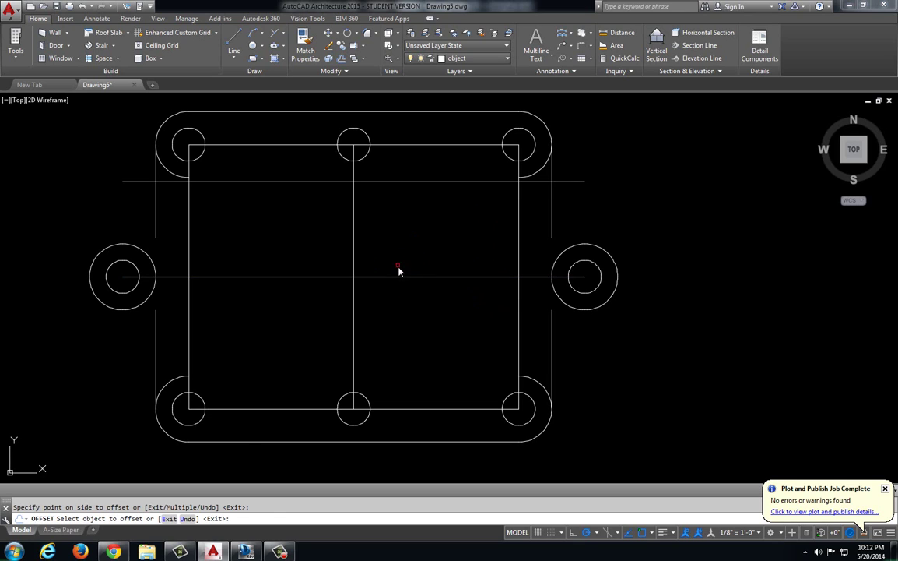
click(395, 312)
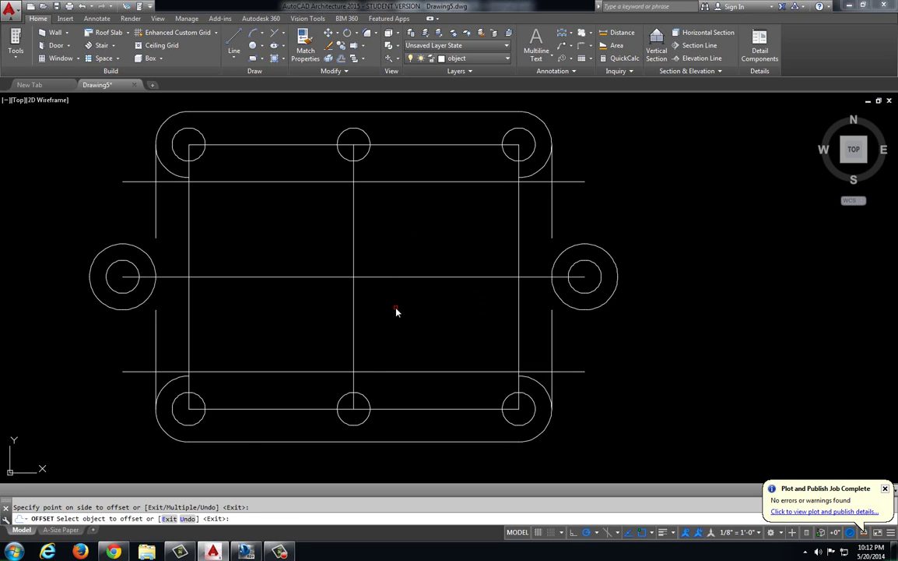
key(Return)
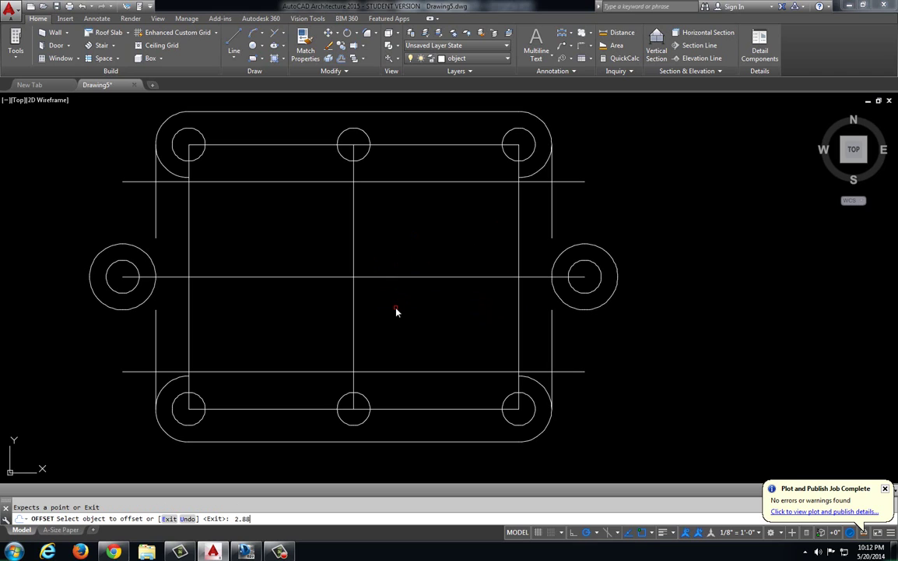
text(2.88)
key(Return)
key(Escape)
key(Escape)
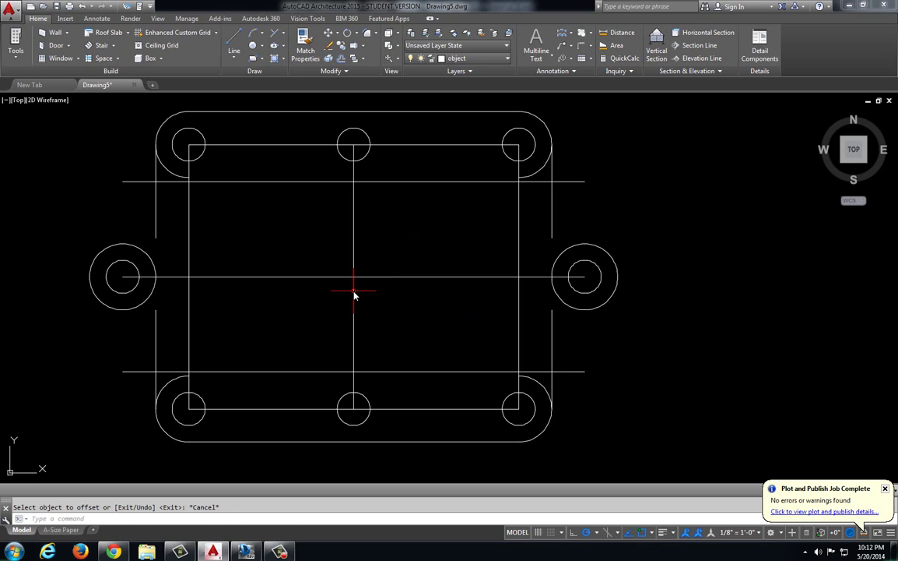
key(alt+Tab)
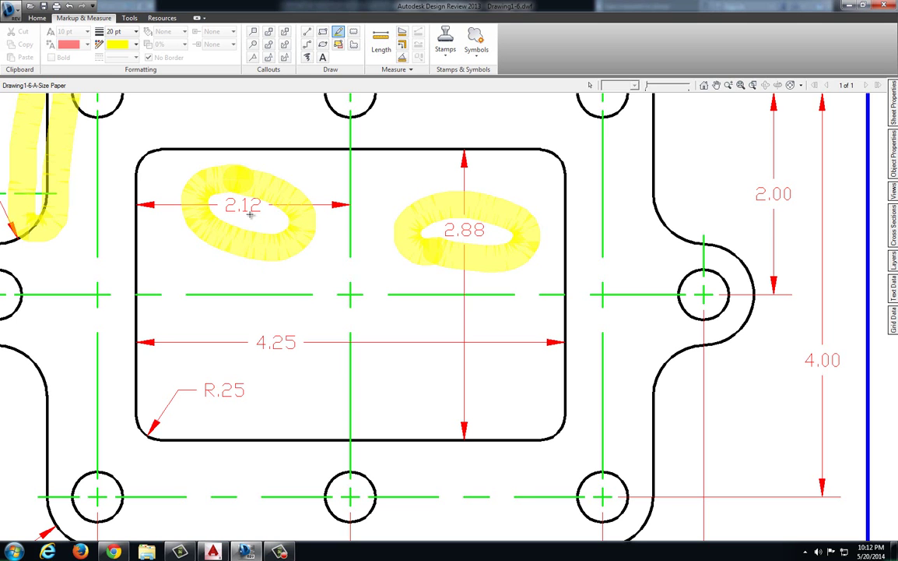
key(alt+Tab)
Offset the vertical centre line 2.12 to both its left and right
text(offset)
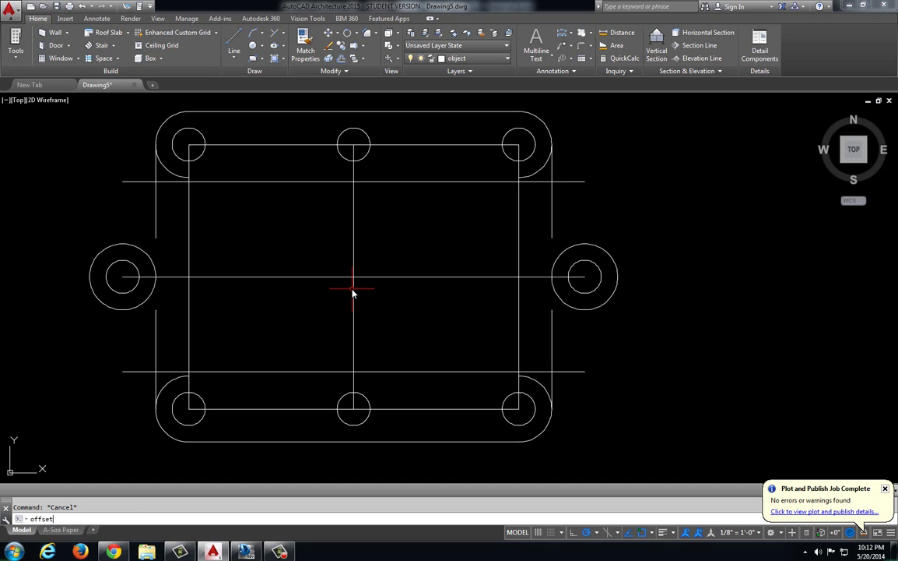
key(Return)
text(2.12)
key(Return)
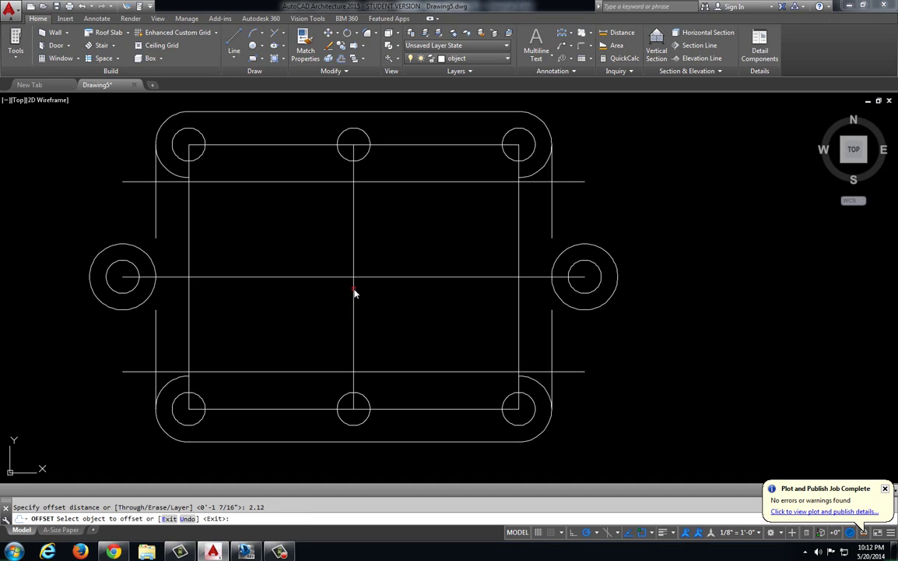
click(353, 291)
click(345, 294)
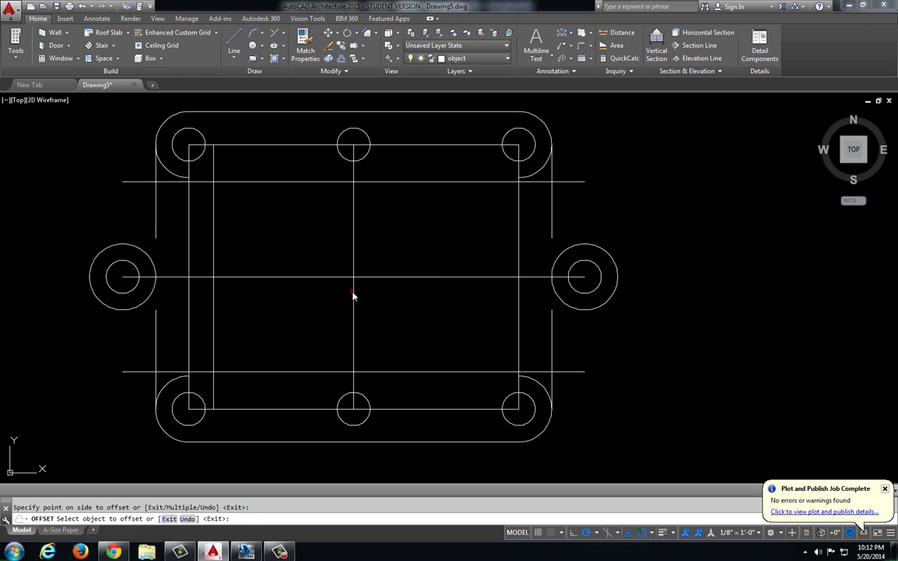
click(353, 294)
click(378, 295)
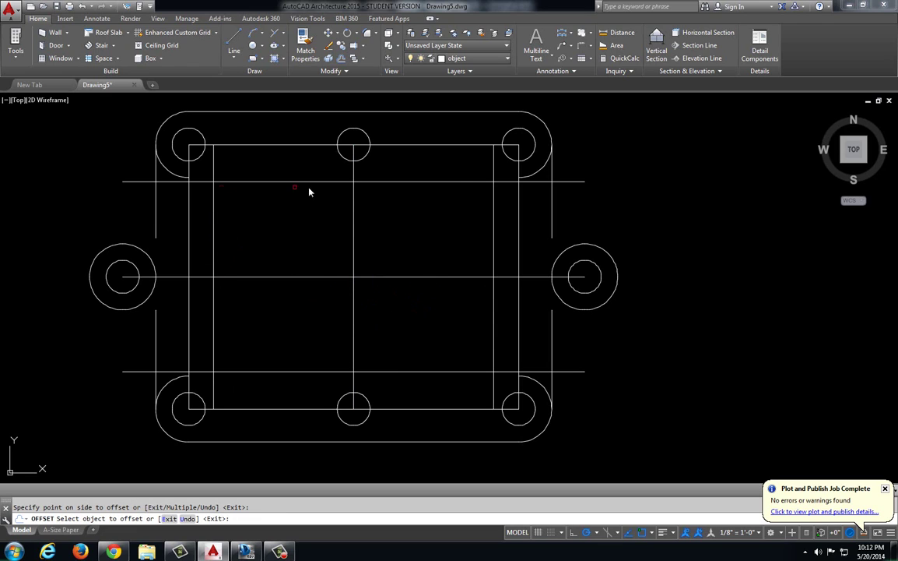
key(Escape)
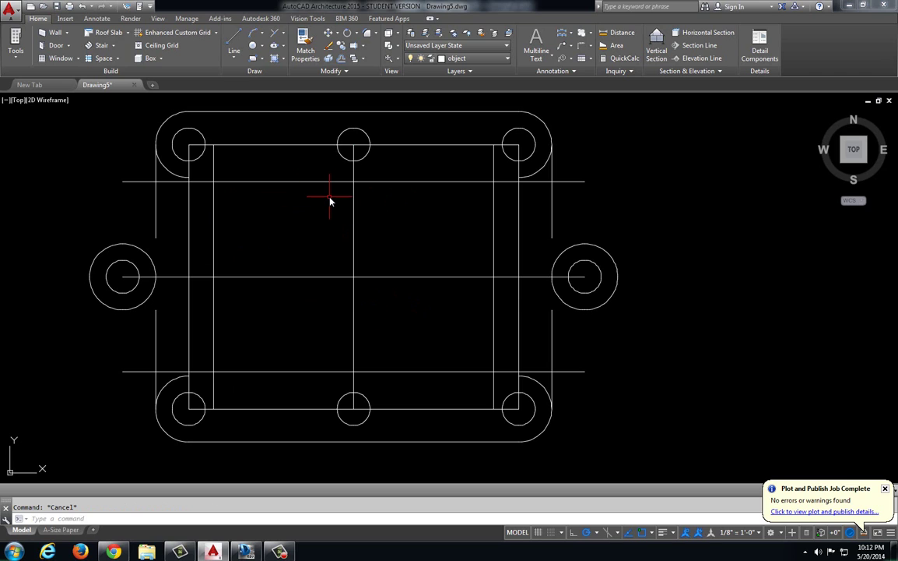
key(alt+Tab)
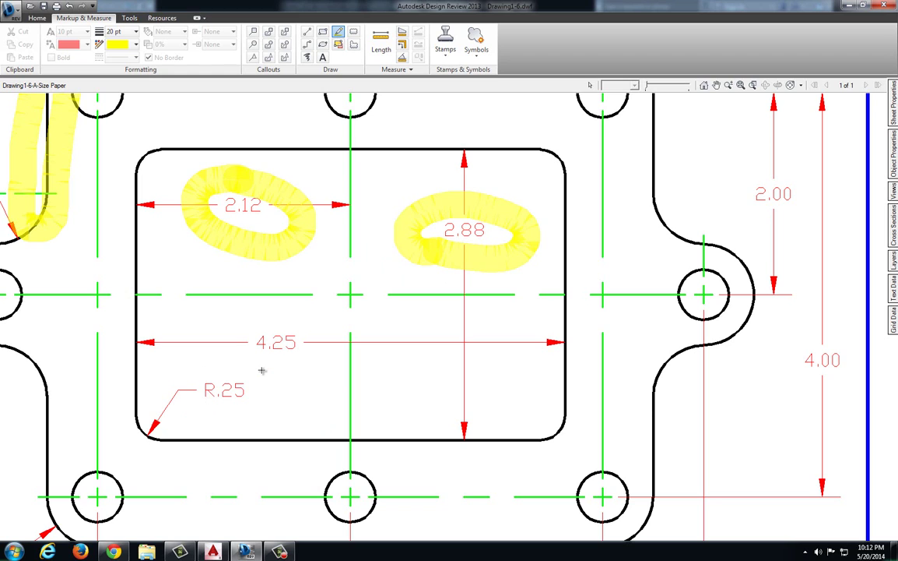
Trim the upper line's overhangs and delete the leftover upper horizontal line piece
scroll(264, 358, down, 3)
key(alt+Tab)
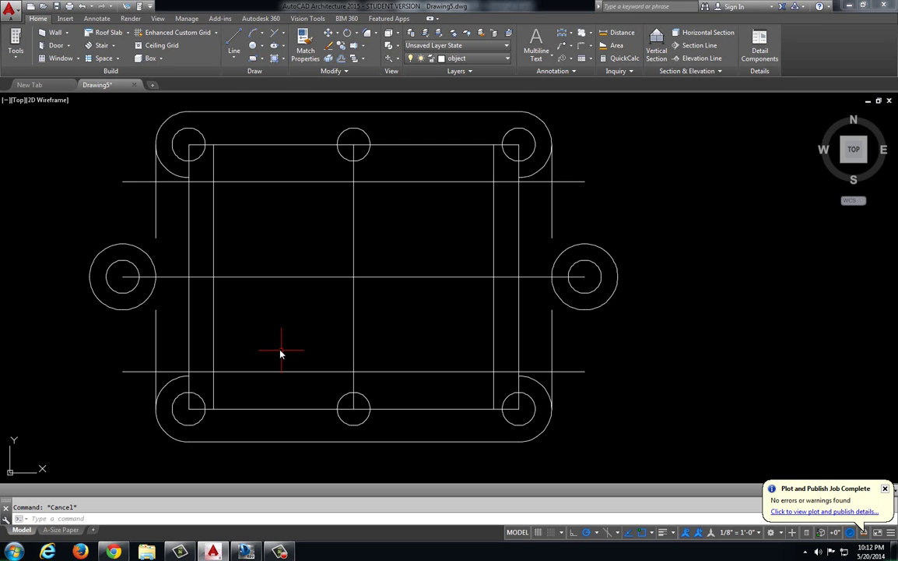
middle_drag(259, 298, 247, 305)
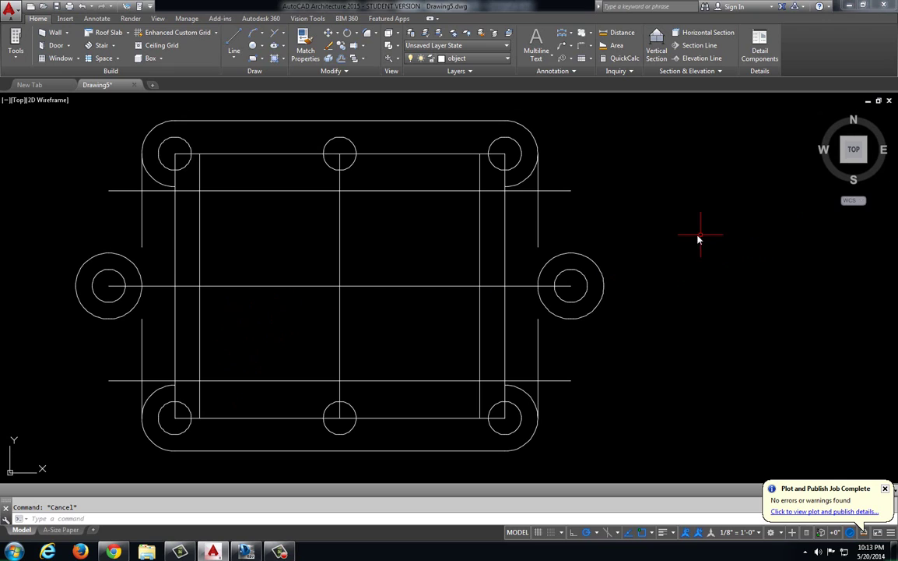
text(tr)
key(Return)
key(Return)
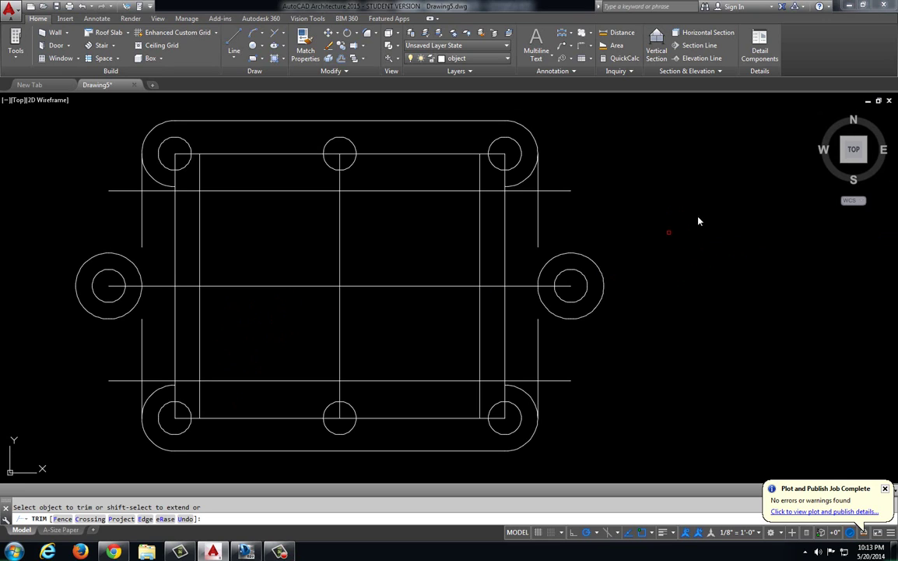
click(555, 186)
click(529, 197)
click(529, 196)
click(201, 184)
click(188, 191)
key(Escape)
click(159, 191)
key(Delete)
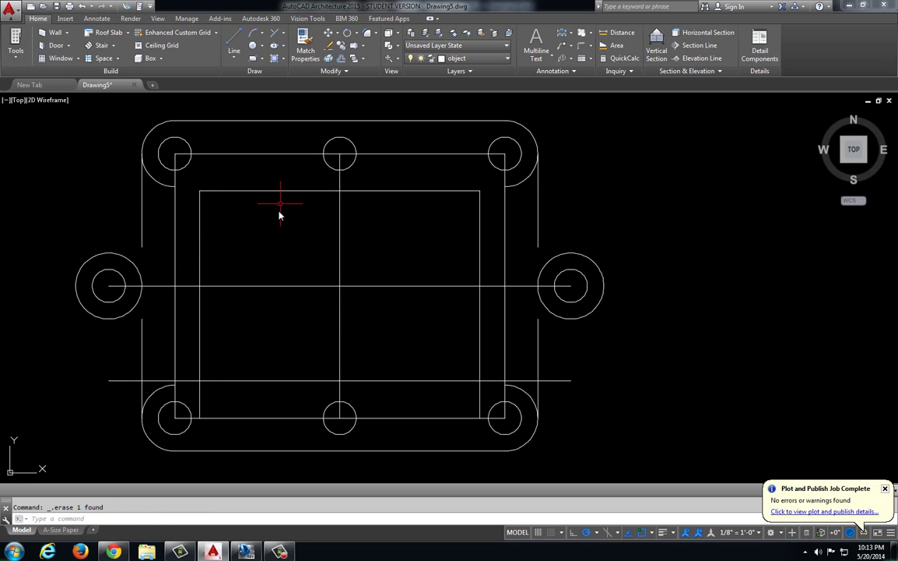
Trim the stubs along the bottom edge and erase the lower horizontal line's leftover pieces
text(tr)
key(Return)
key(Return)
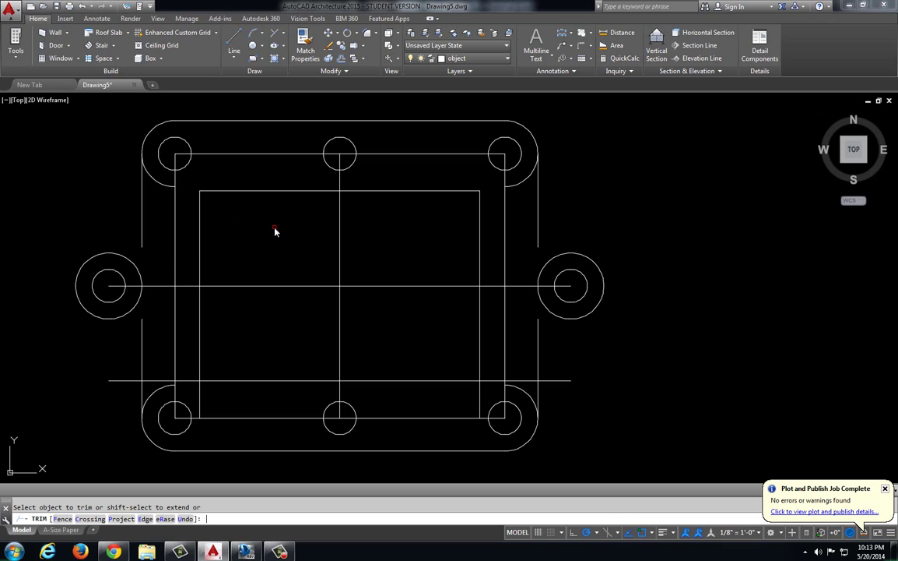
click(192, 381)
click(191, 376)
click(201, 393)
click(339, 392)
click(485, 385)
click(481, 374)
key(Escape)
click(564, 381)
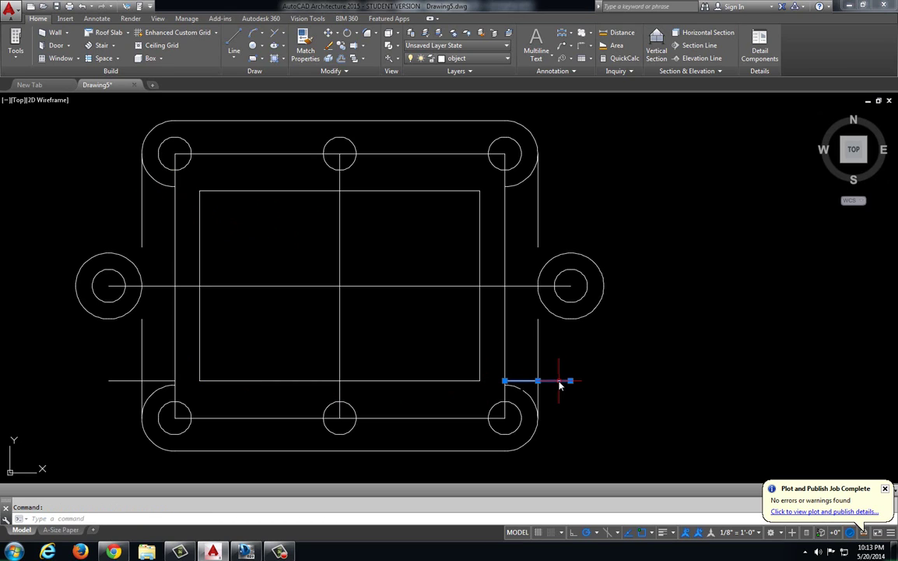
key(Delete)
click(120, 379)
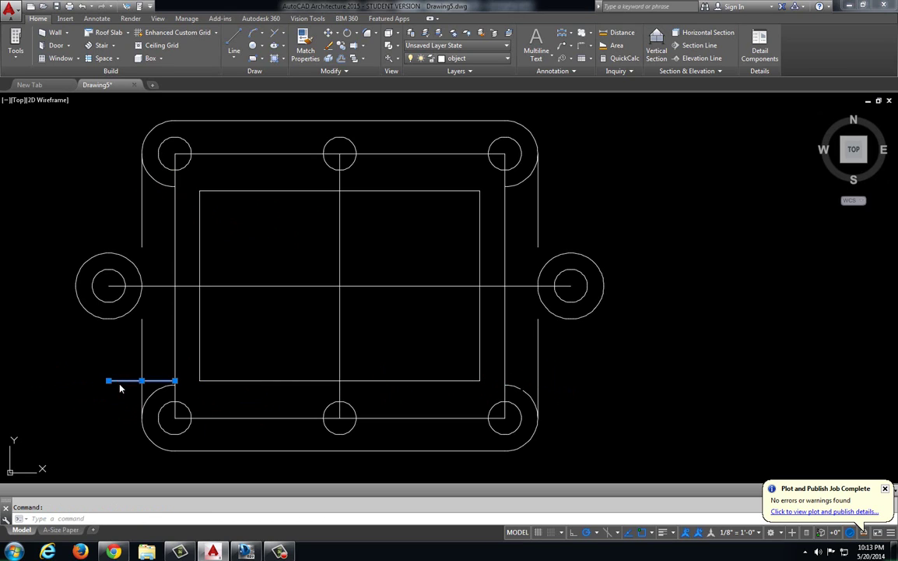
key(Delete)
Trim the outer arcs at all four corner bolt holes
text(tr)
key(Return)
key(Return)
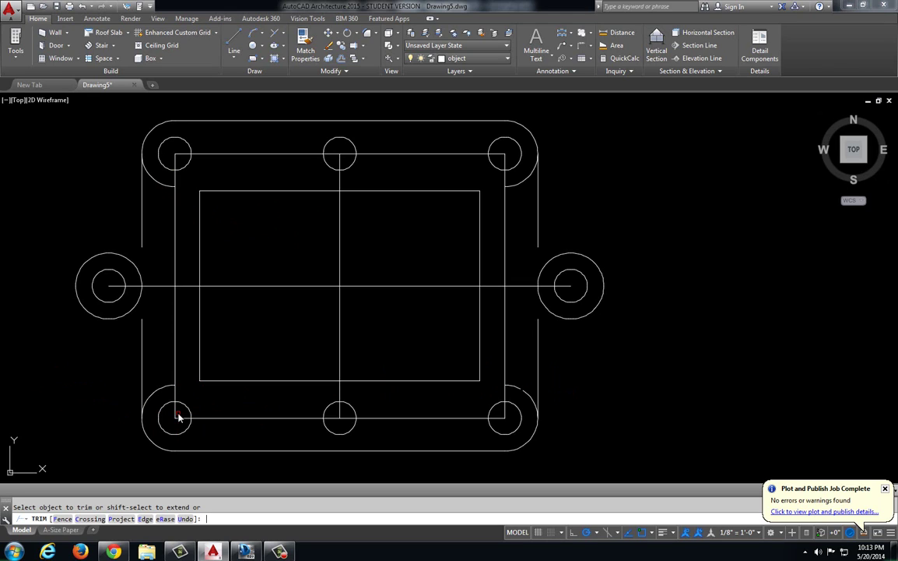
click(166, 187)
click(169, 386)
click(519, 390)
click(517, 184)
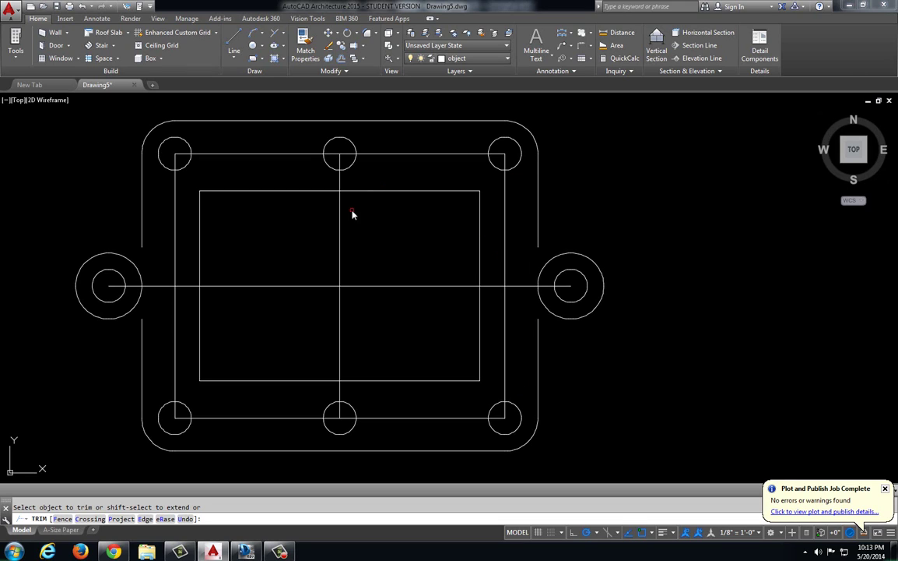
key(Escape)
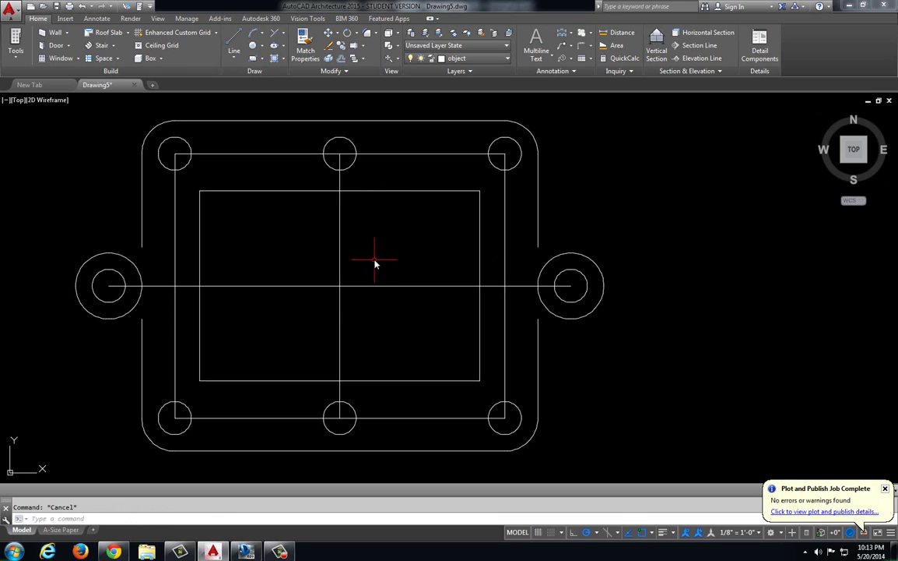
Erase the two long centre lines
click(374, 259)
click(318, 311)
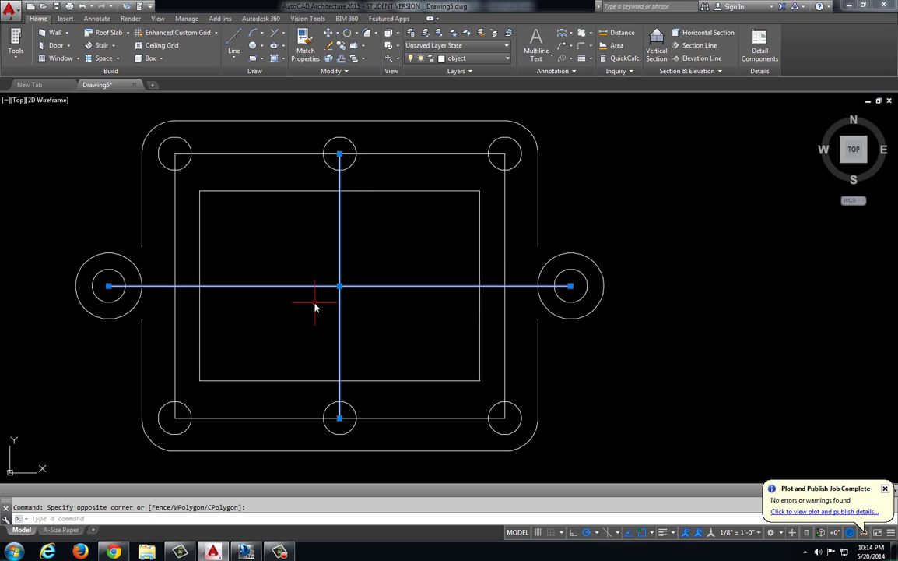
key(Delete)
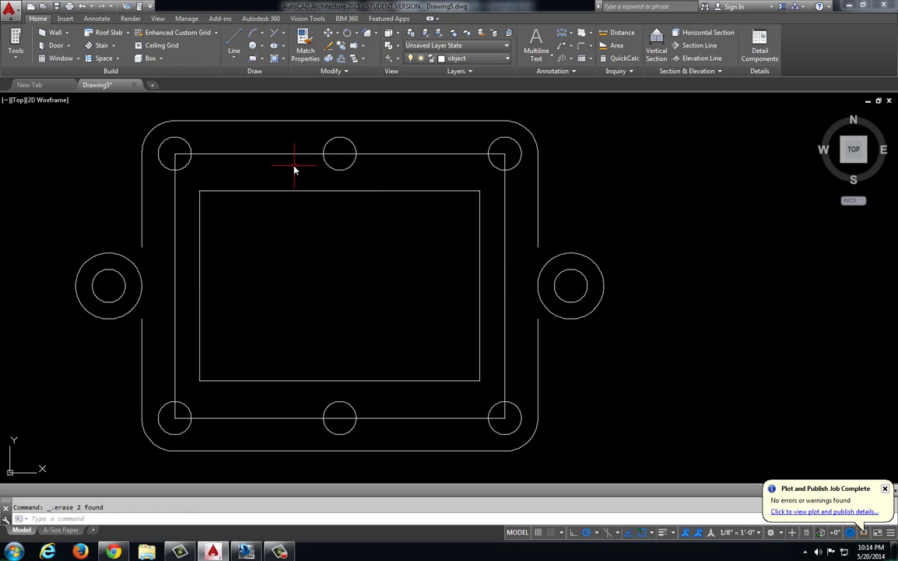
Erase the top, right, bottom and left lines of the inner construction frame
click(273, 156)
key(Delete)
click(502, 199)
click(473, 216)
key(Delete)
click(395, 406)
click(377, 425)
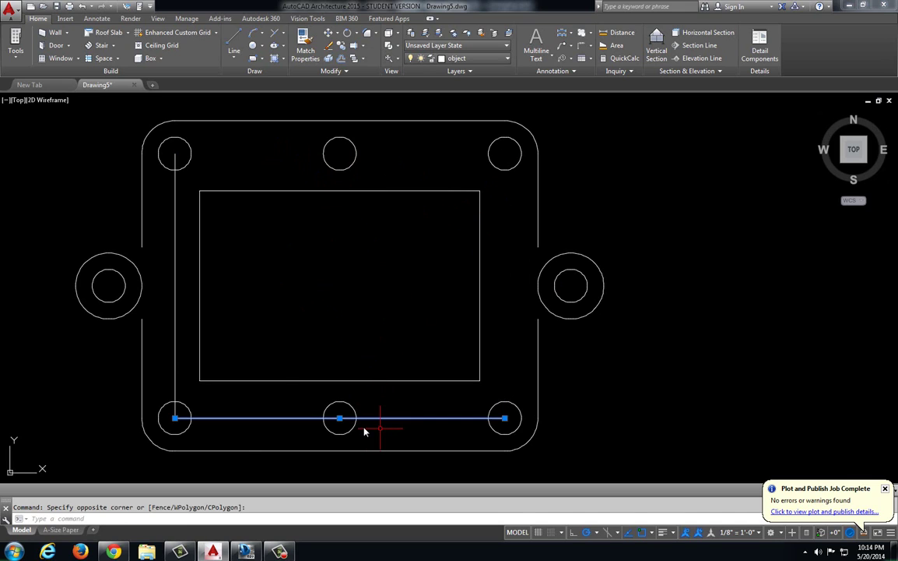
key(Delete)
click(180, 337)
click(159, 323)
key(Delete)
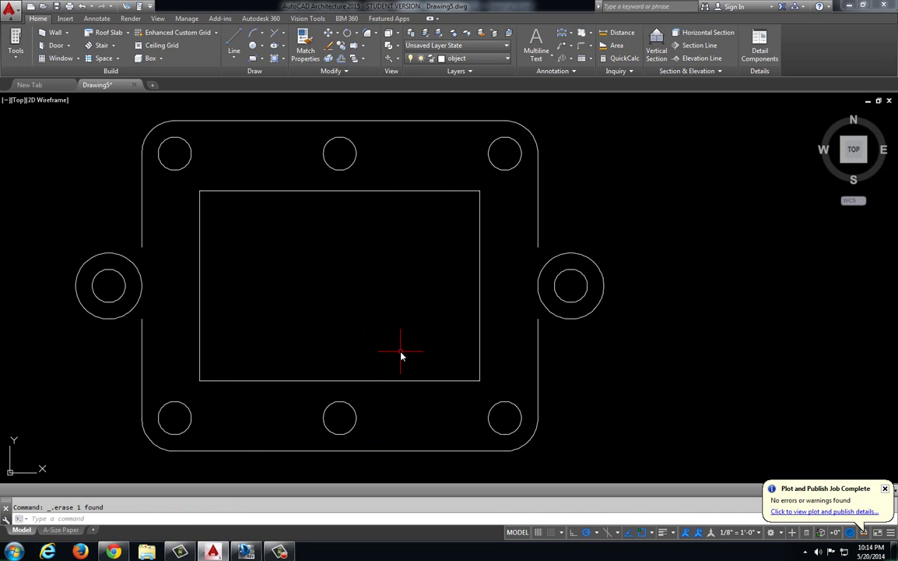
middle_drag(349, 315, 355, 325)
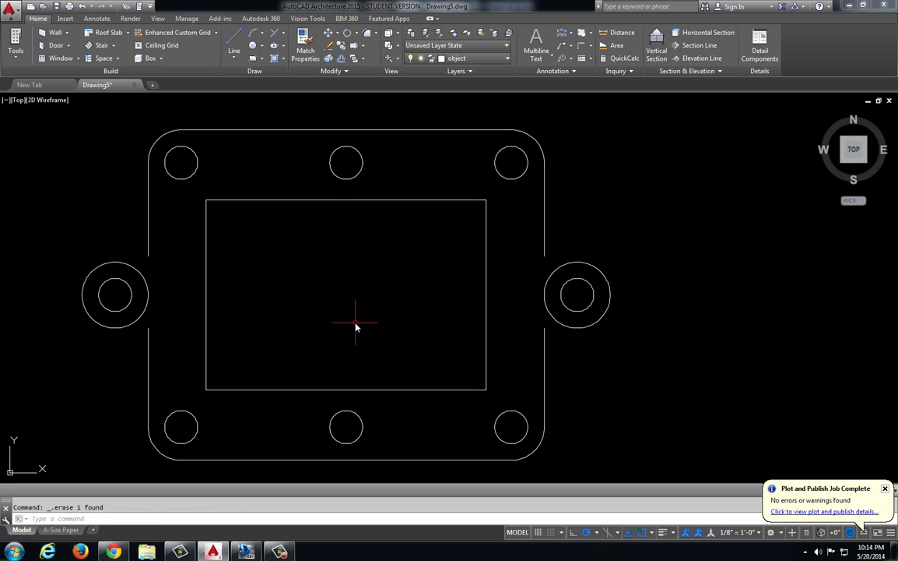
In Design Review, delete the extra yellow freehand highlights, keeping only the one on 2.88
key(alt+Tab)
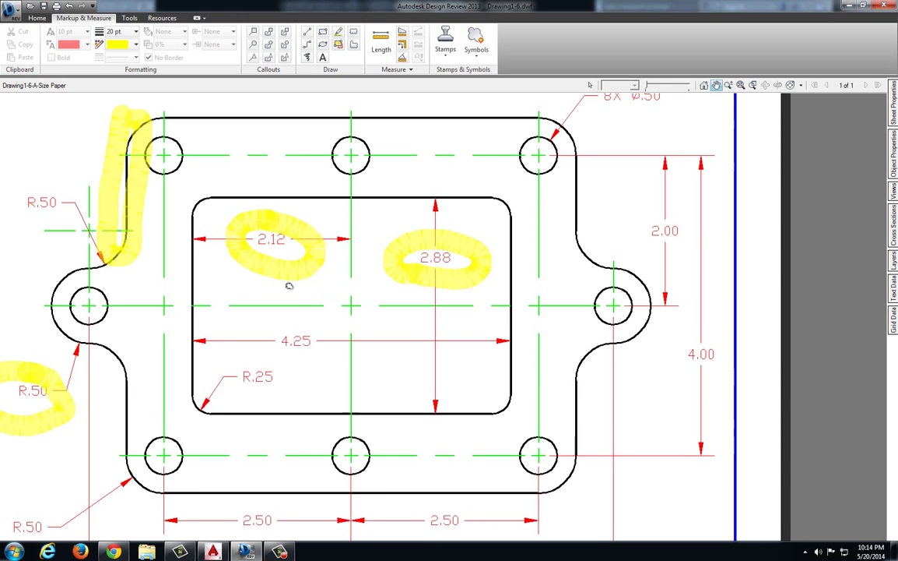
scroll(170, 204, down, 1)
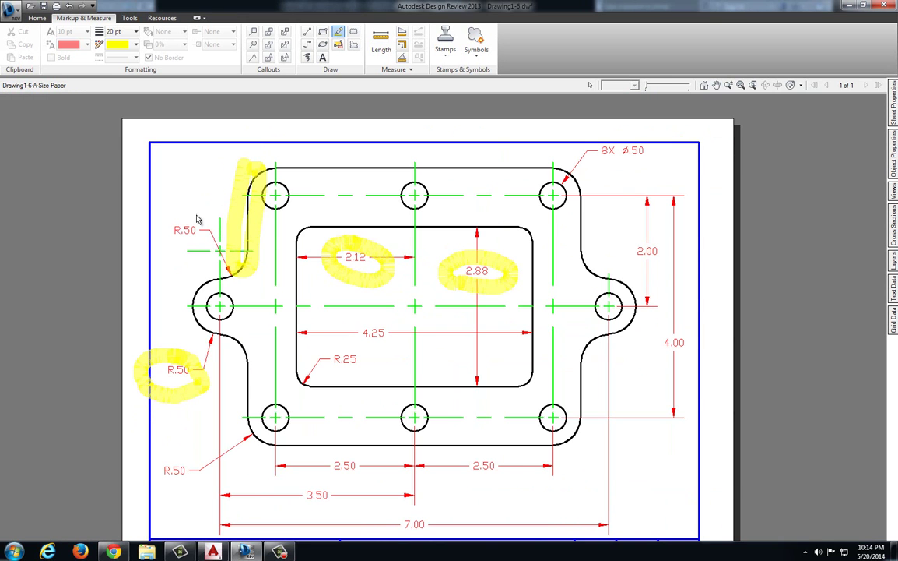
key(Escape)
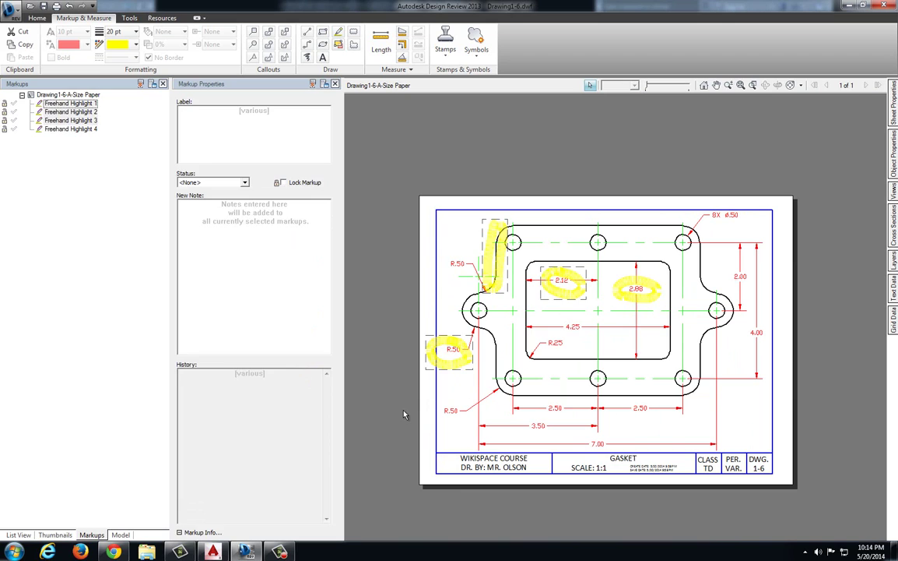
click(162, 84)
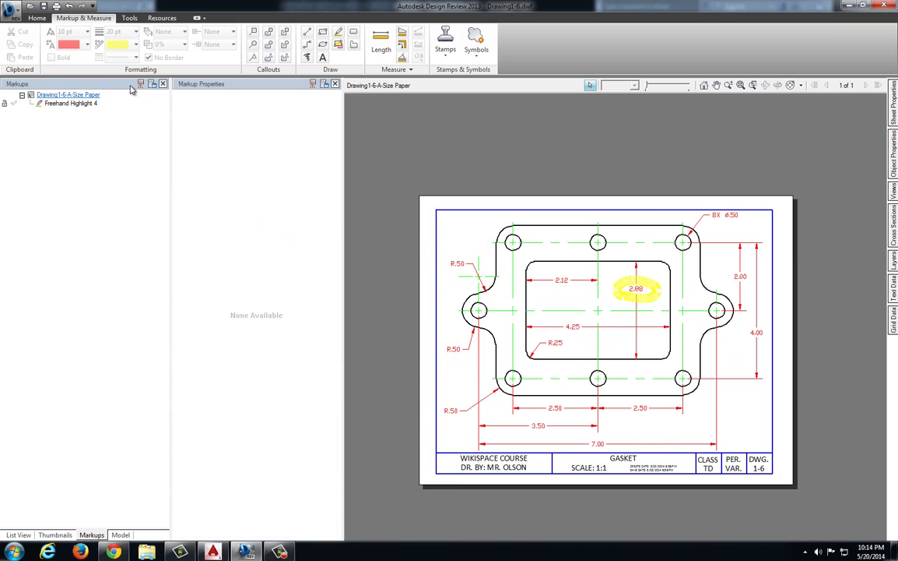
click(162, 85)
click(150, 83)
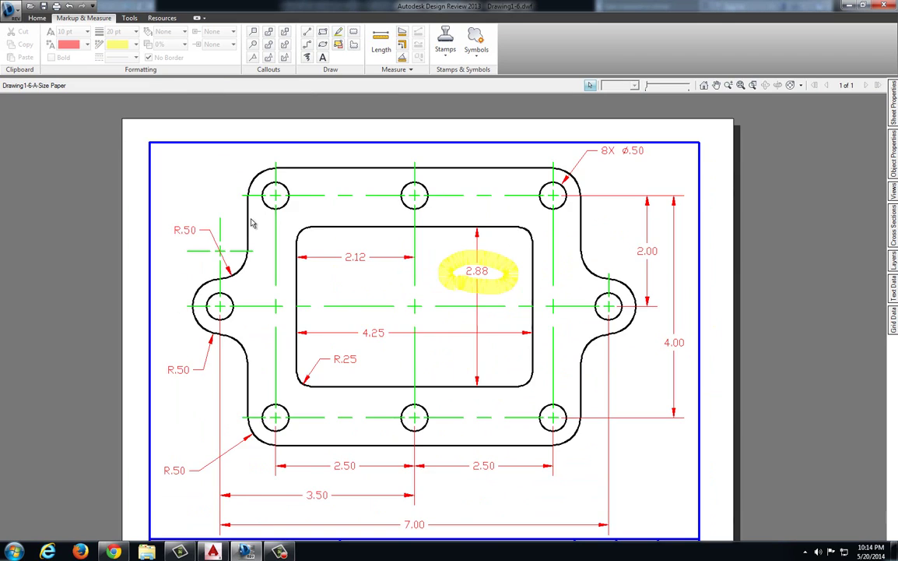
Draw a red circle markup around the upper R.50 fillet's centre mark
scroll(261, 227, up, 3)
scroll(262, 227, up, 1)
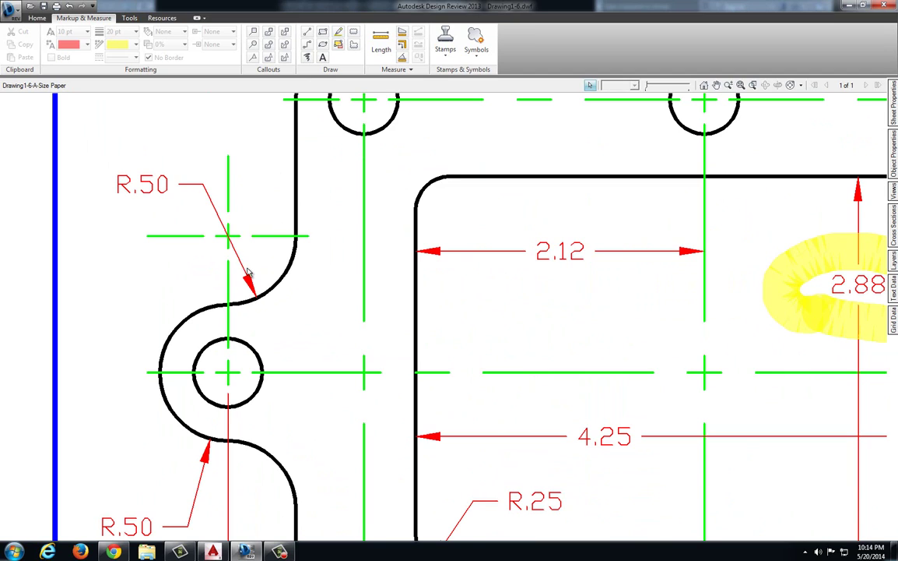
click(322, 44)
drag(211, 220, 244, 251)
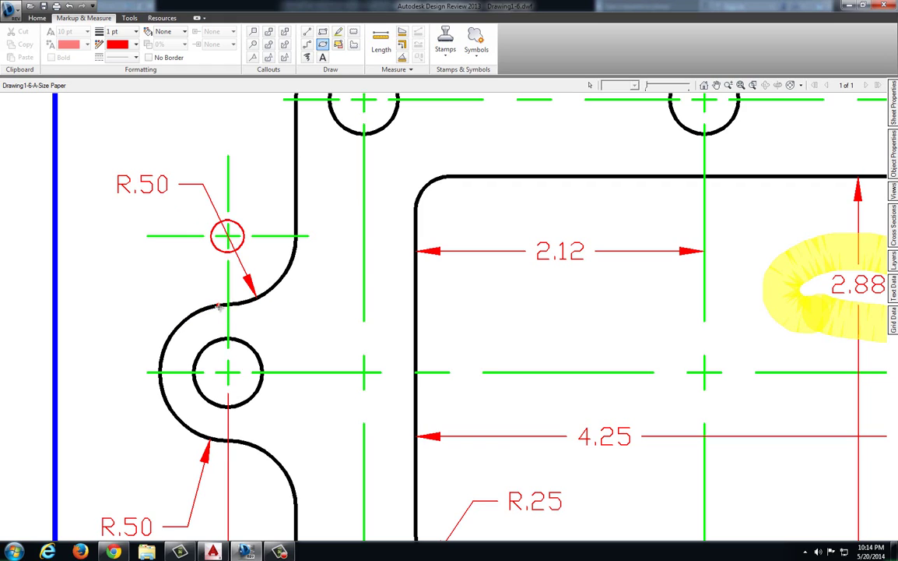
Undo a stray ellipse, then draw red lines from both R.50 arc ends to the circled centre
drag(207, 309, 193, 276)
key(ctrl+z)
click(307, 31)
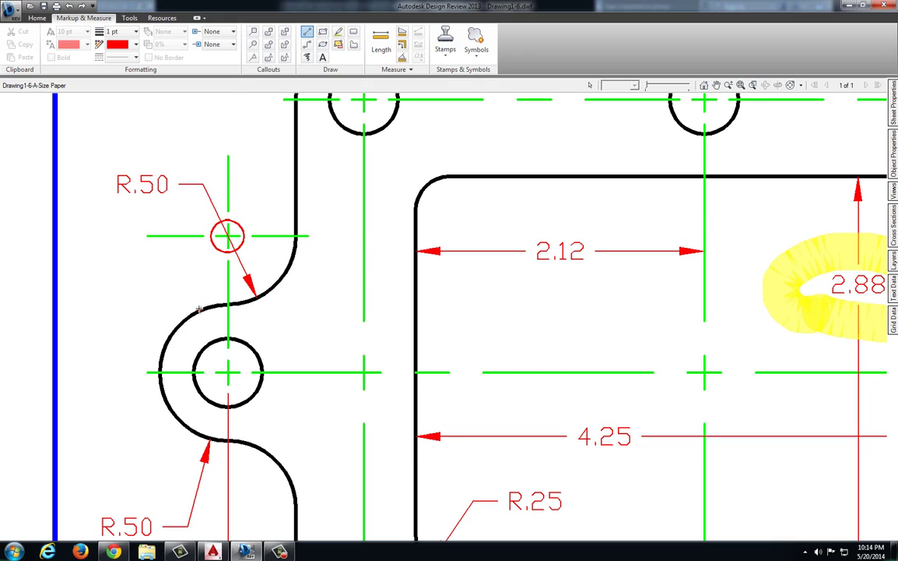
mouse_move(200, 309)
mouse_down()
mouse_move(180, 247)
mouse_move(191, 230)
mouse_move(226, 236)
mouse_up()
drag(292, 215, 228, 233)
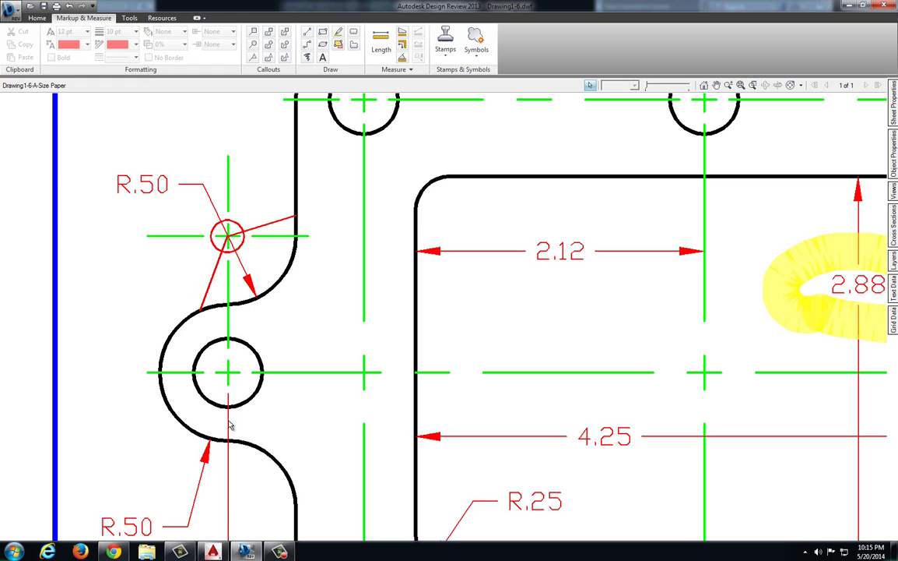
Start OFFSET in AutoCAD and ring the R.50 label with a red ellipse markup
click(212, 551)
scroll(212, 346, up, 5)
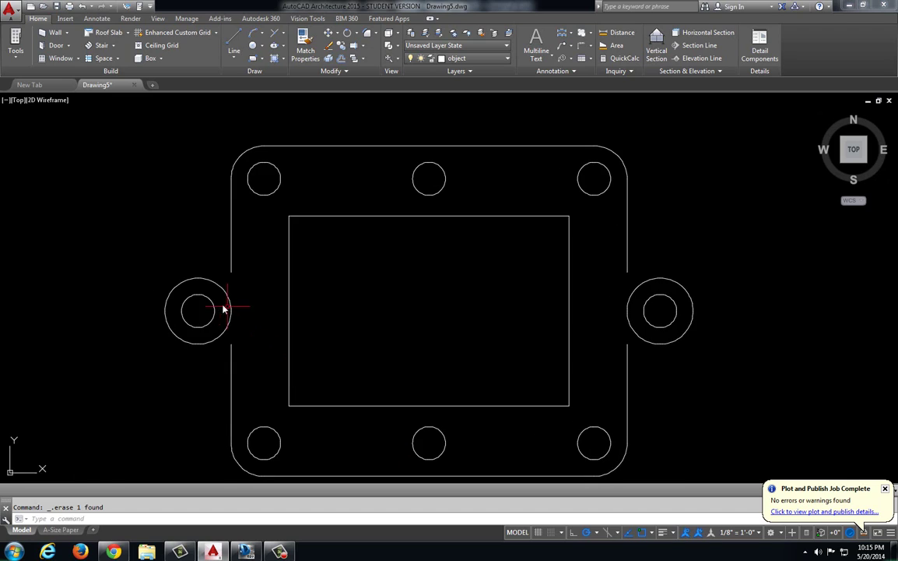
scroll(229, 309, up, 2)
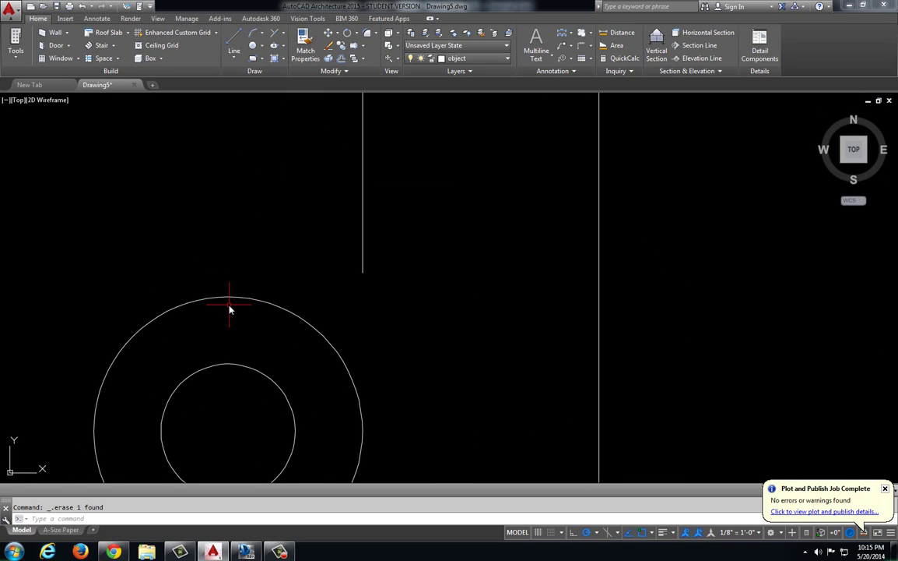
text(off)
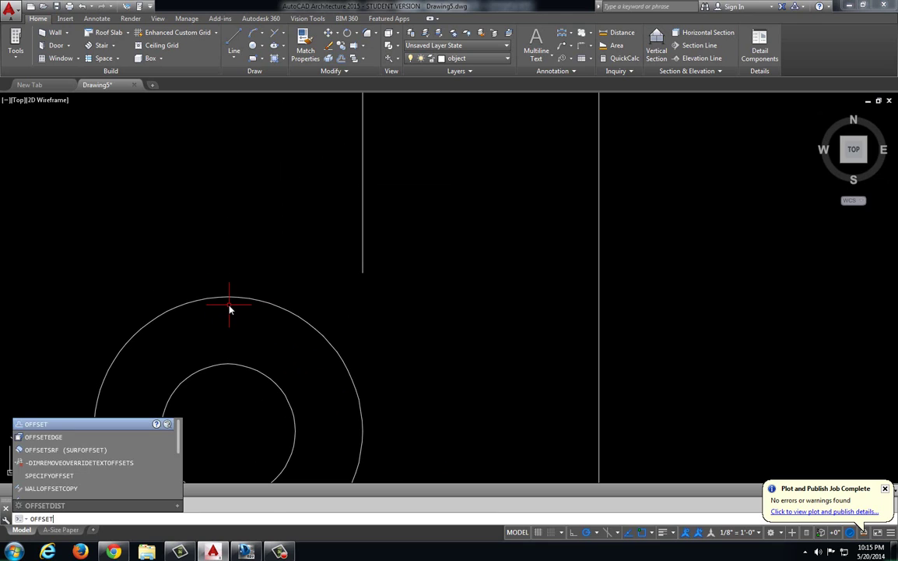
text(set)
key(Return)
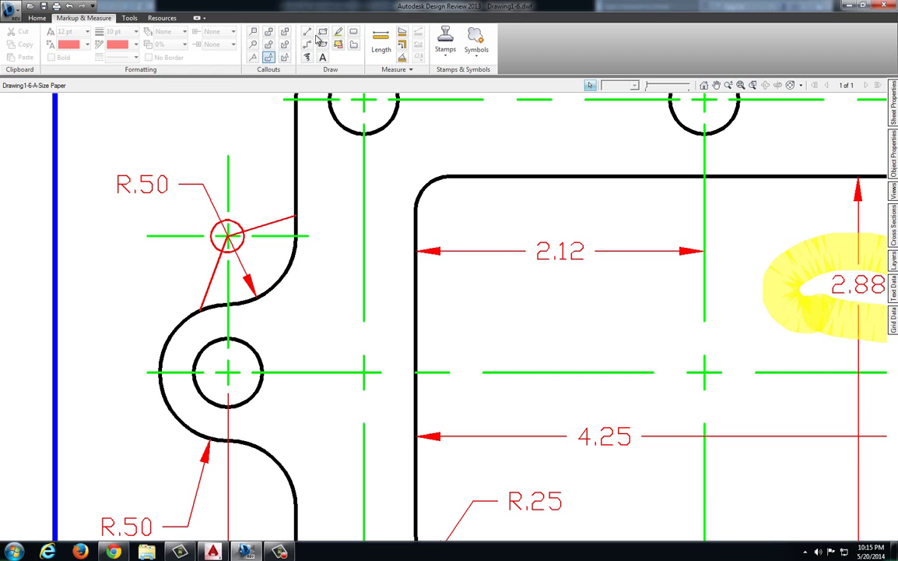
click(323, 45)
drag(90, 141, 186, 209)
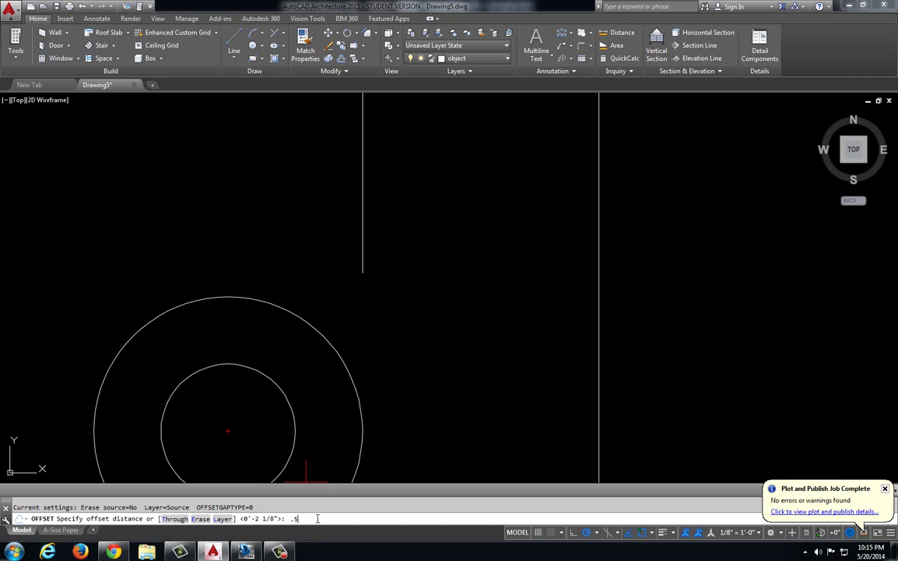
Offset the left lug's outer circle outward and the gasket's left edge leftward by 0.50
key(Return)
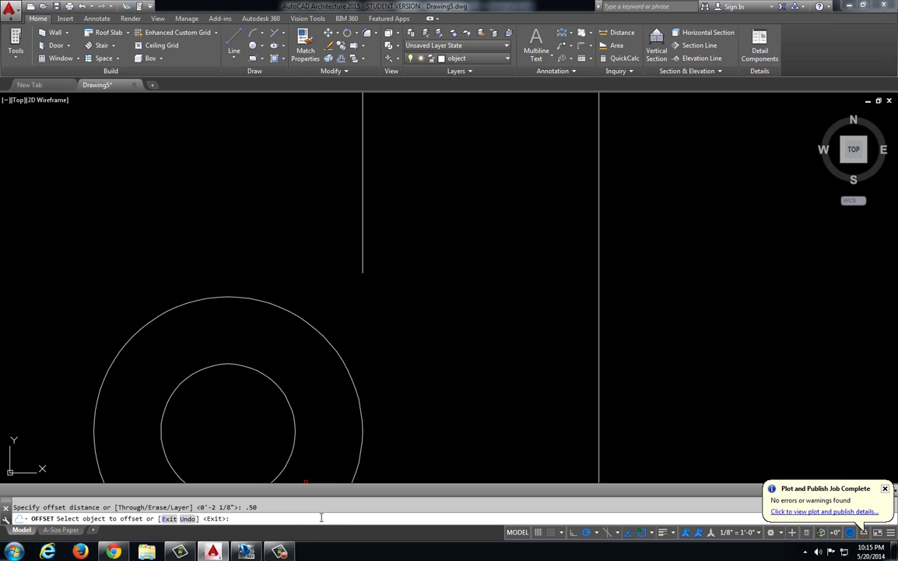
click(218, 300)
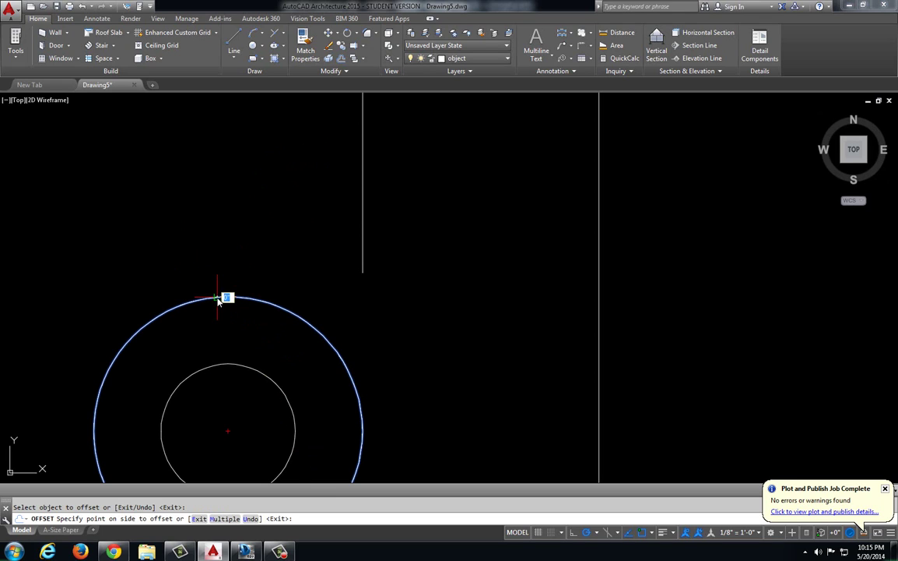
click(176, 223)
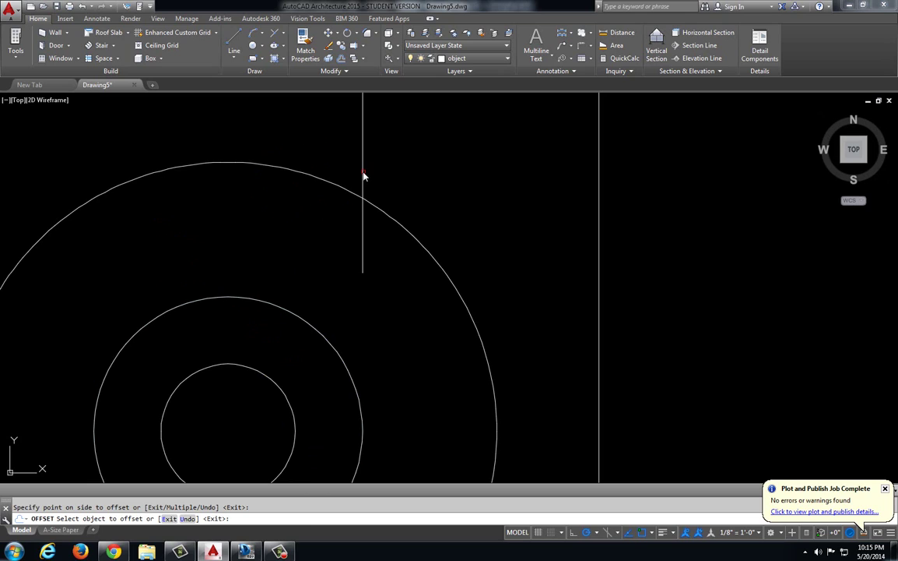
middle_drag(363, 177, 351, 281)
click(347, 271)
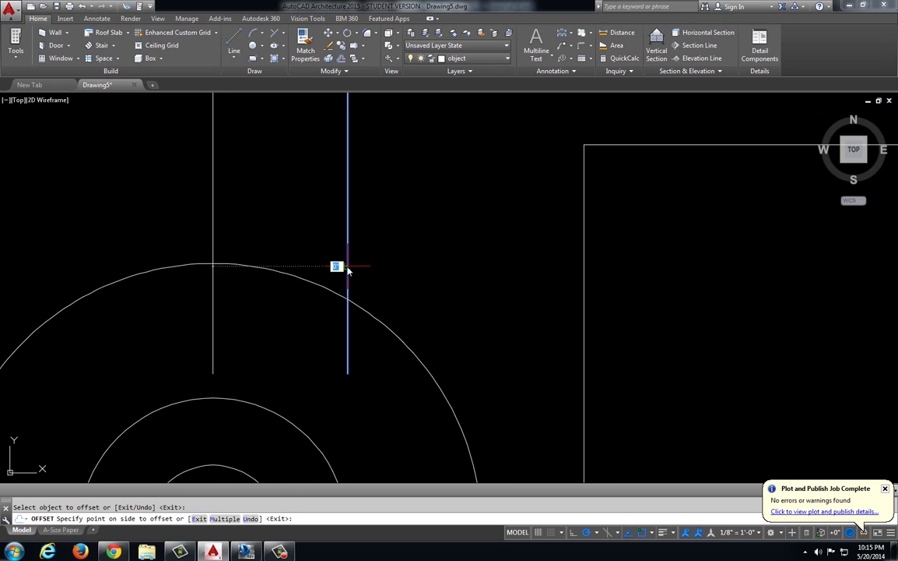
click(243, 256)
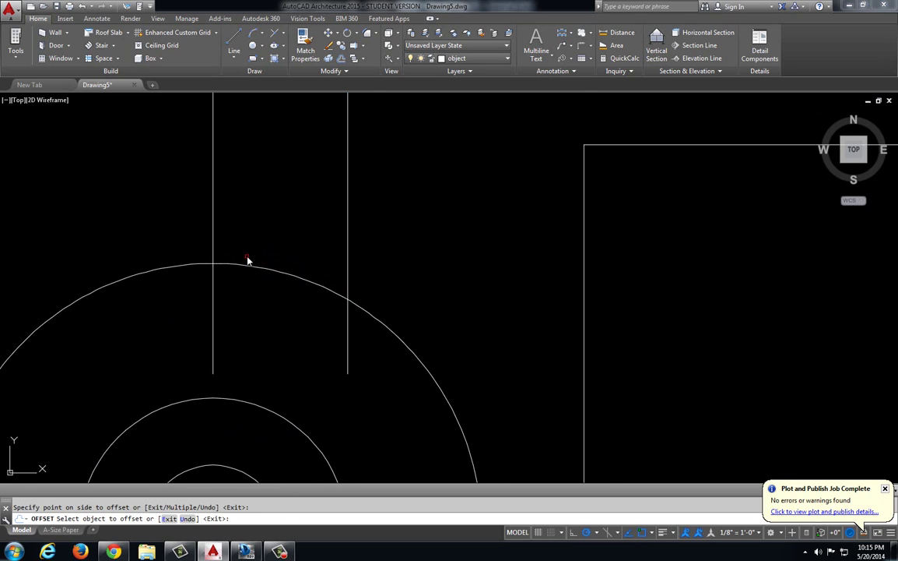
key(Escape)
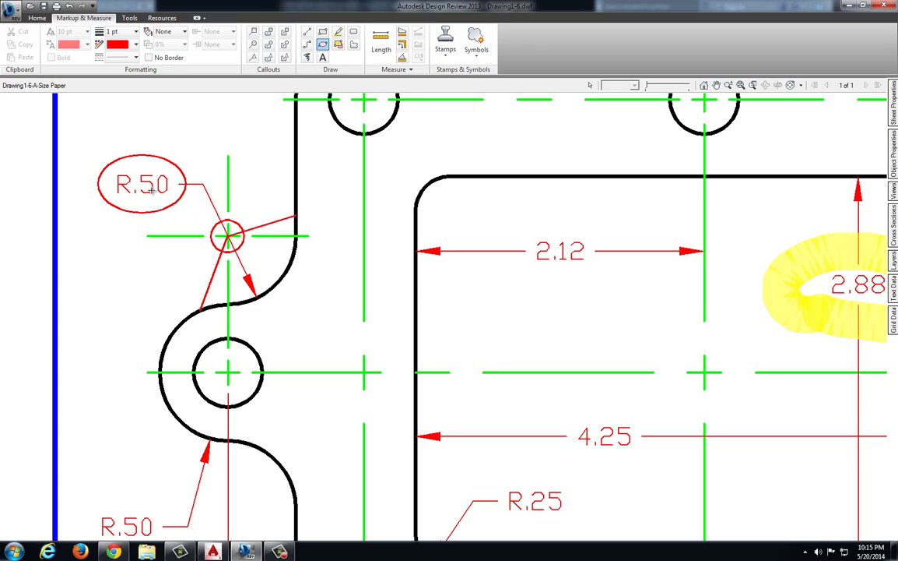
Draw a .5-radius center-radius circle at the construction lines' intersection
key(alt+Tab)
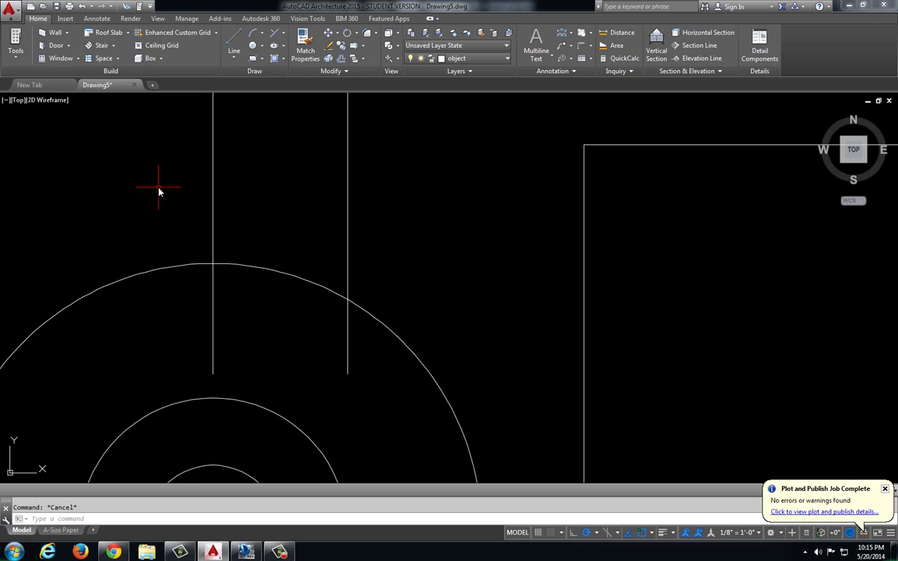
click(261, 45)
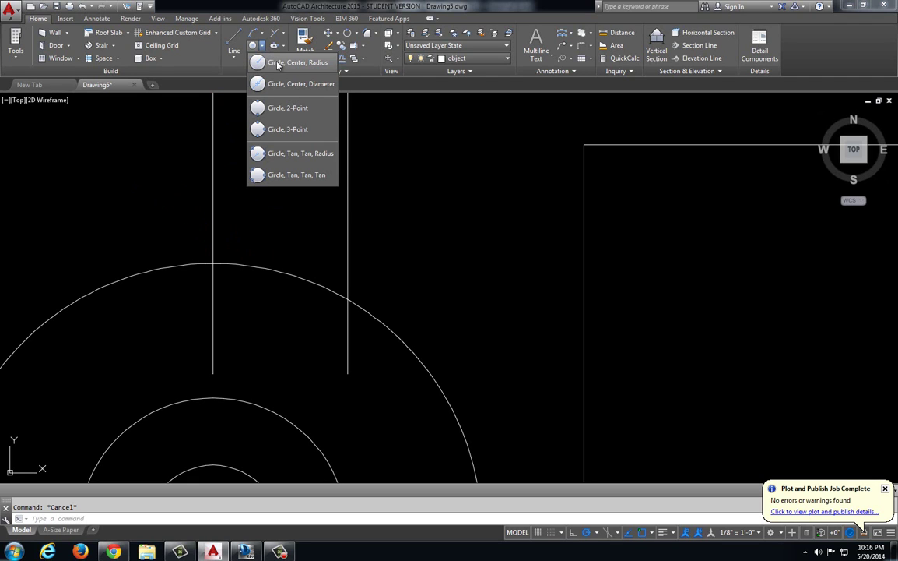
click(277, 64)
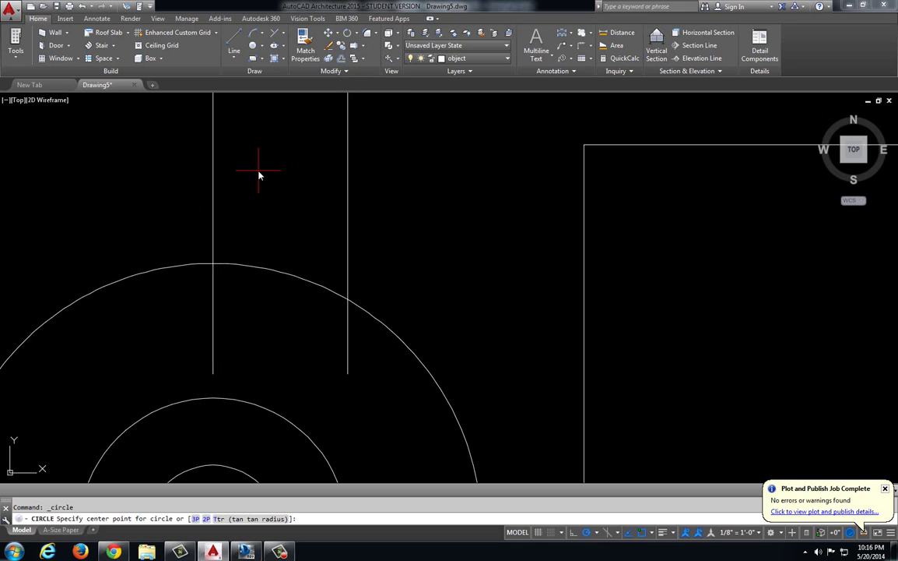
click(213, 265)
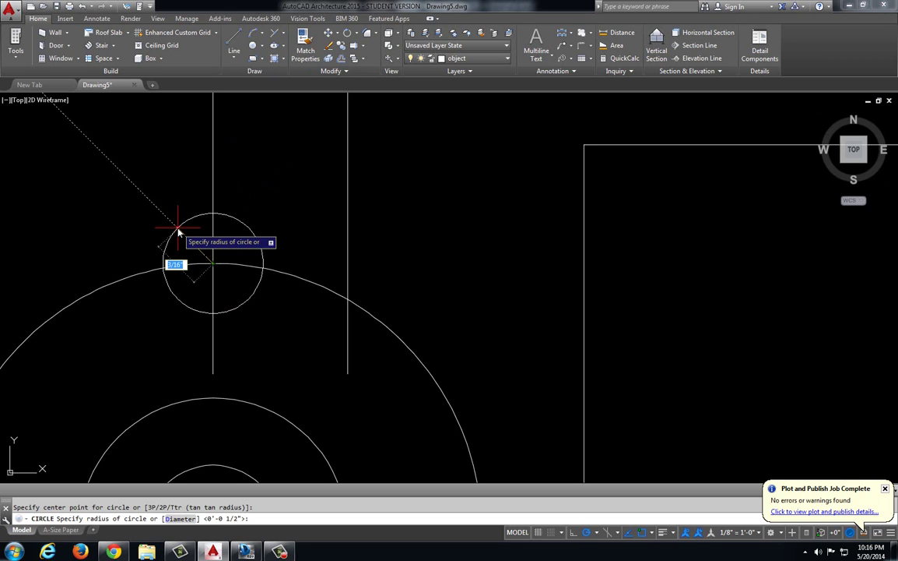
text(1)
key(Return)
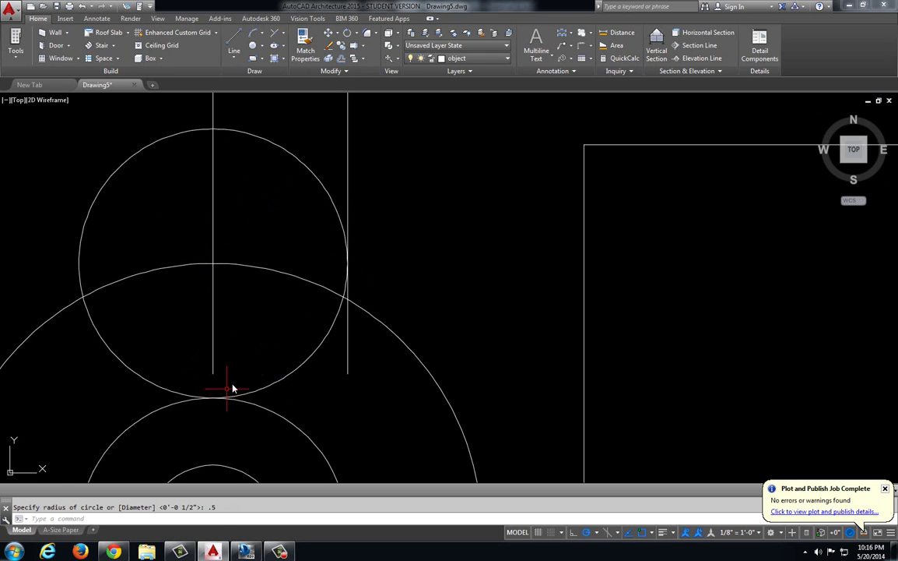
Erase the vertical construction line and the large construction circle
scroll(250, 316, down, 5)
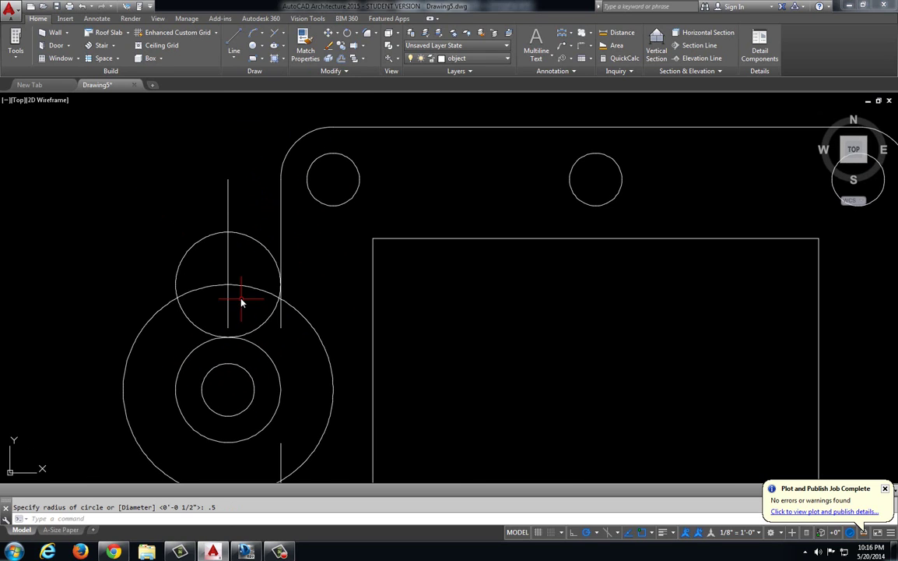
click(228, 280)
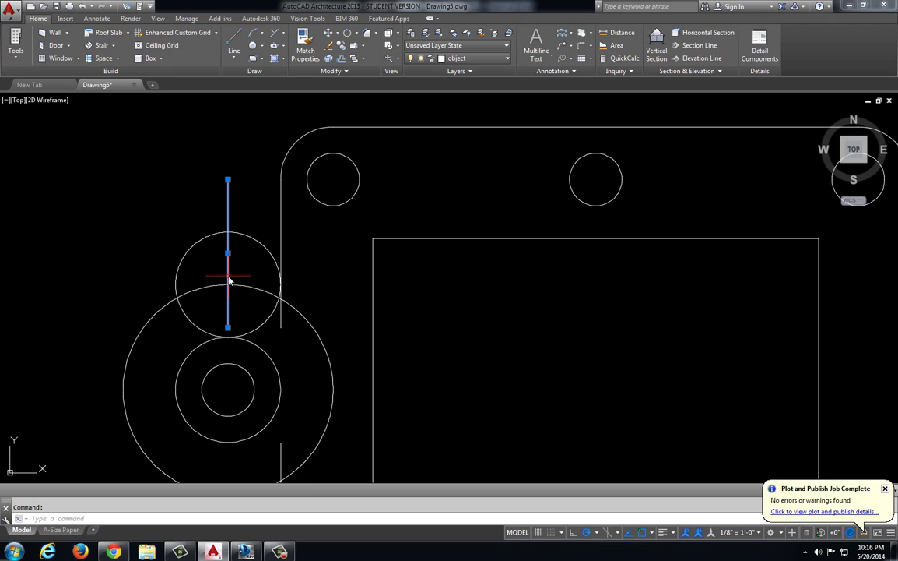
key(Delete)
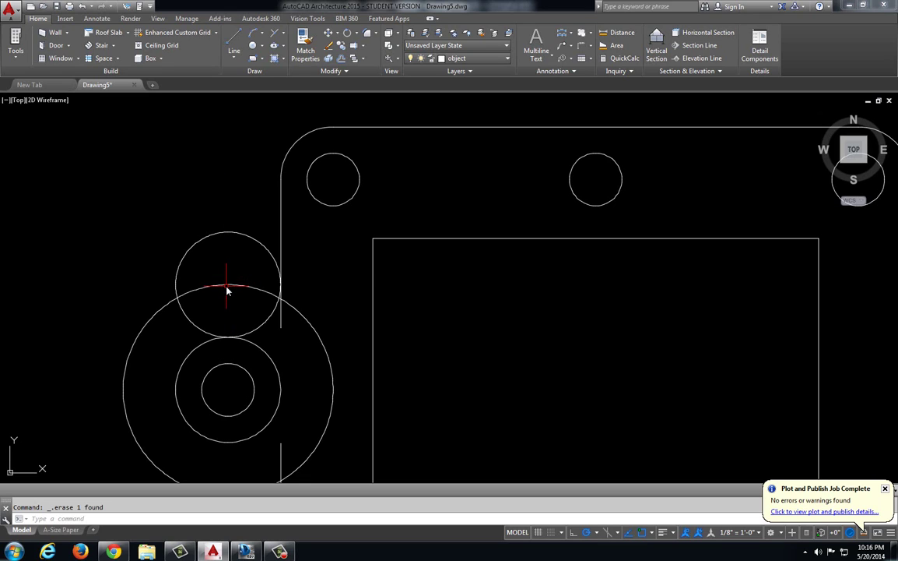
click(228, 286)
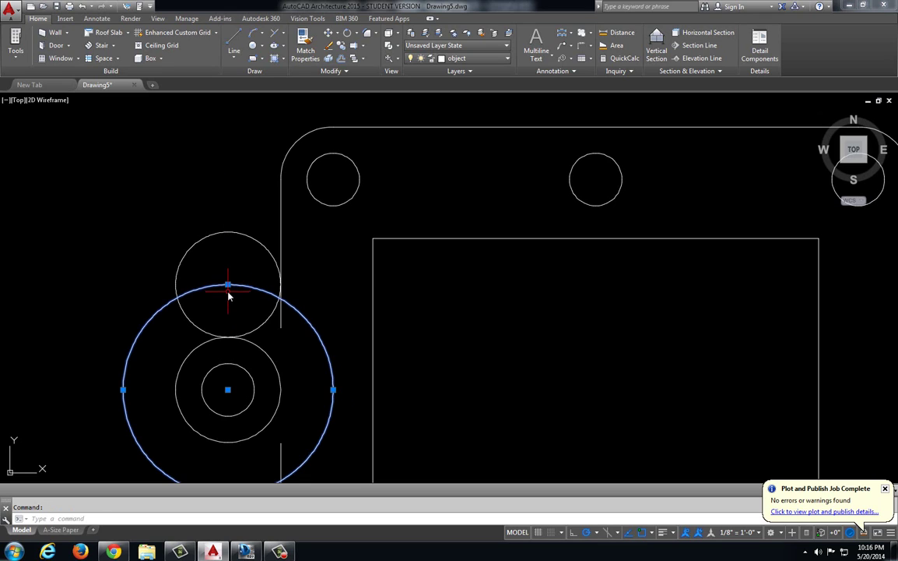
key(Delete)
Trim the new circle down to the upper R.50 fillet arc
middle_drag(302, 336, 298, 321)
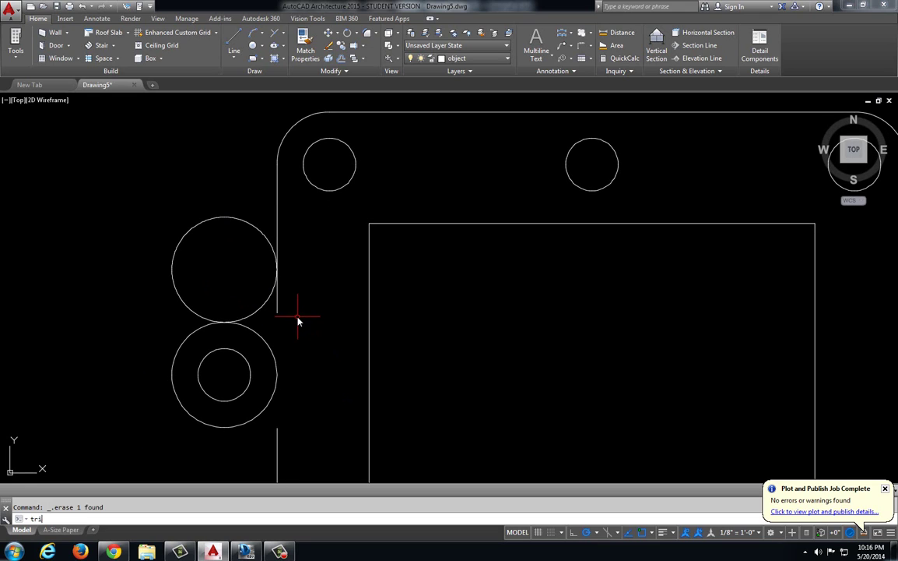
text(tr)
key(Return)
key(Return)
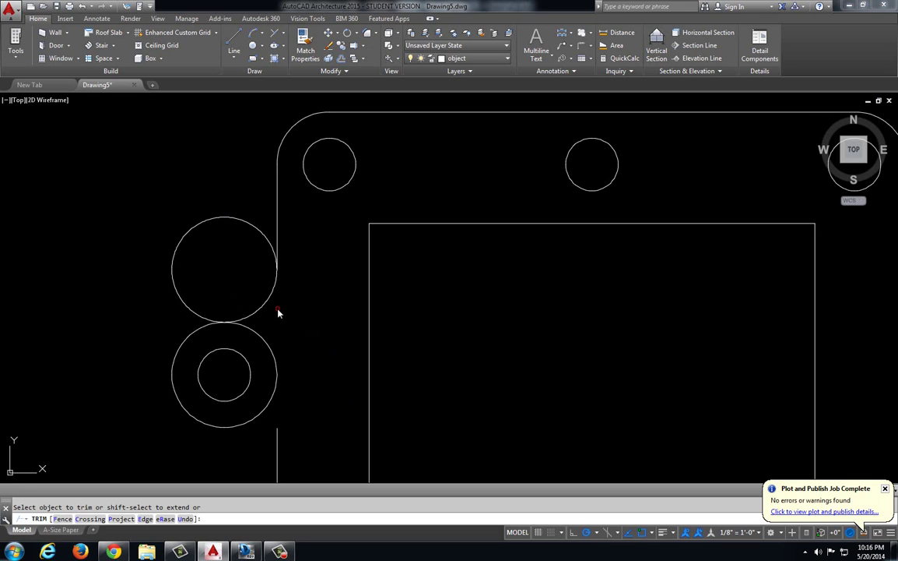
click(271, 246)
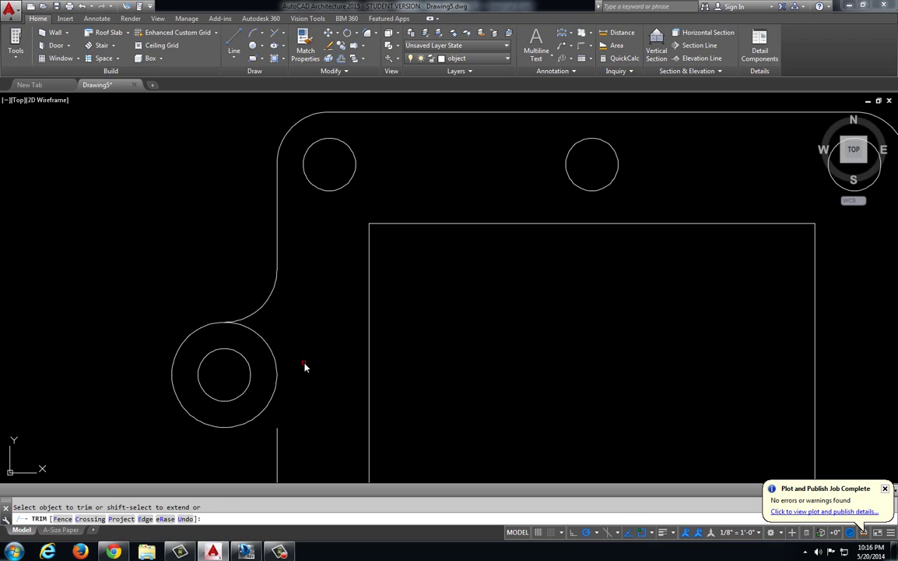
scroll(319, 363, down, 2)
key(Escape)
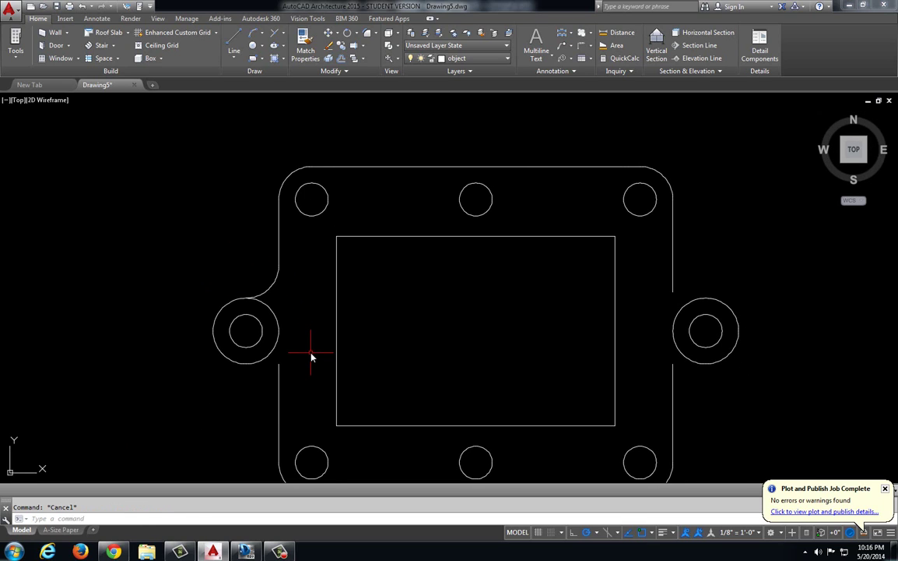
Offset the lobe's outer circle outward and the gasket edge leftward by .5
scroll(259, 370, up, 4)
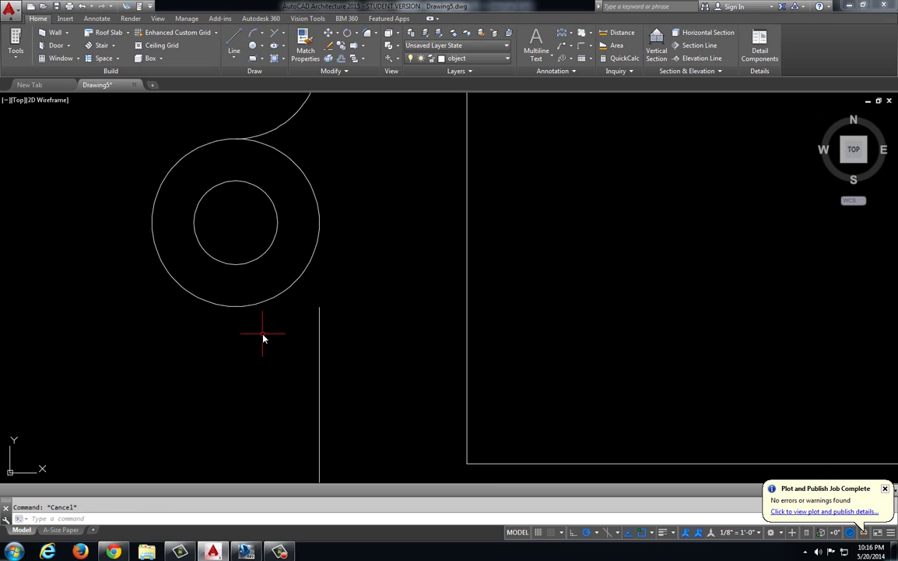
text(offset)
key(Return)
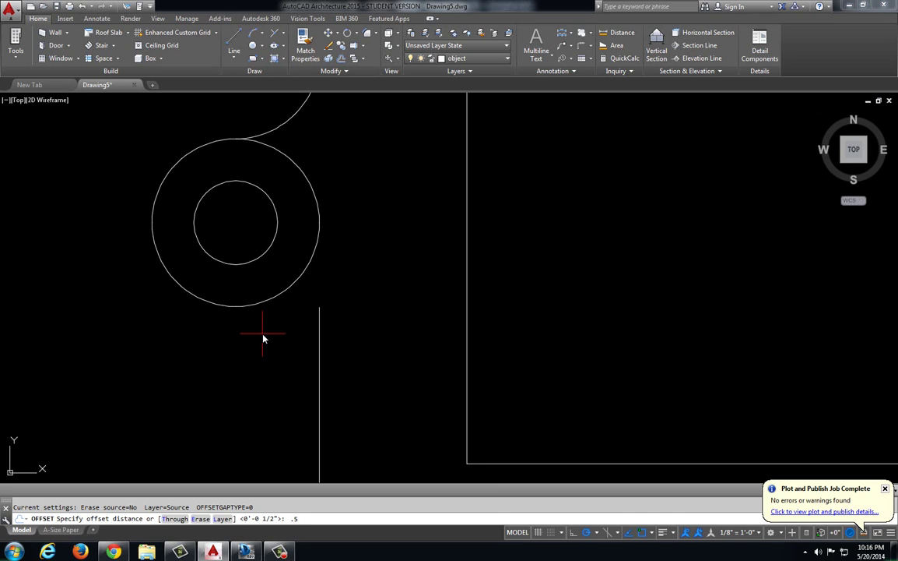
key(Return)
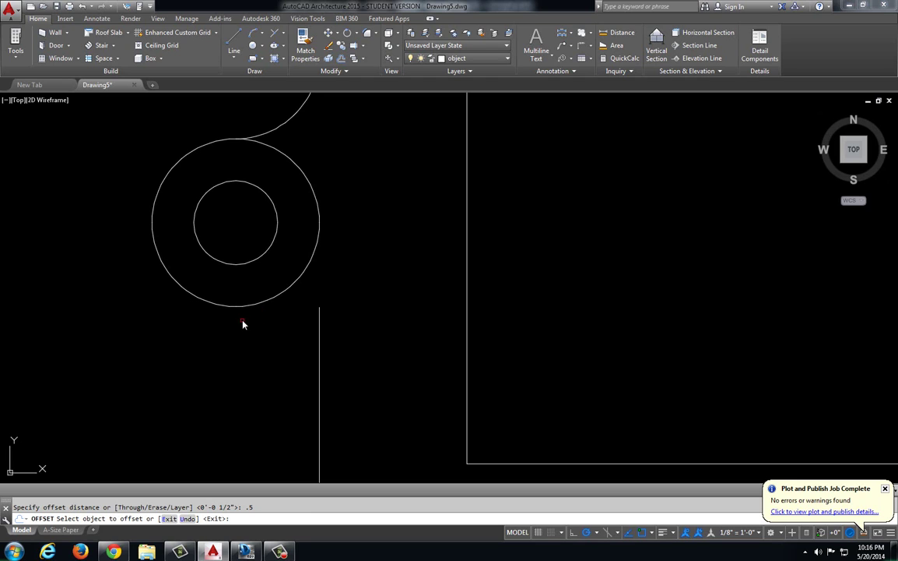
click(241, 309)
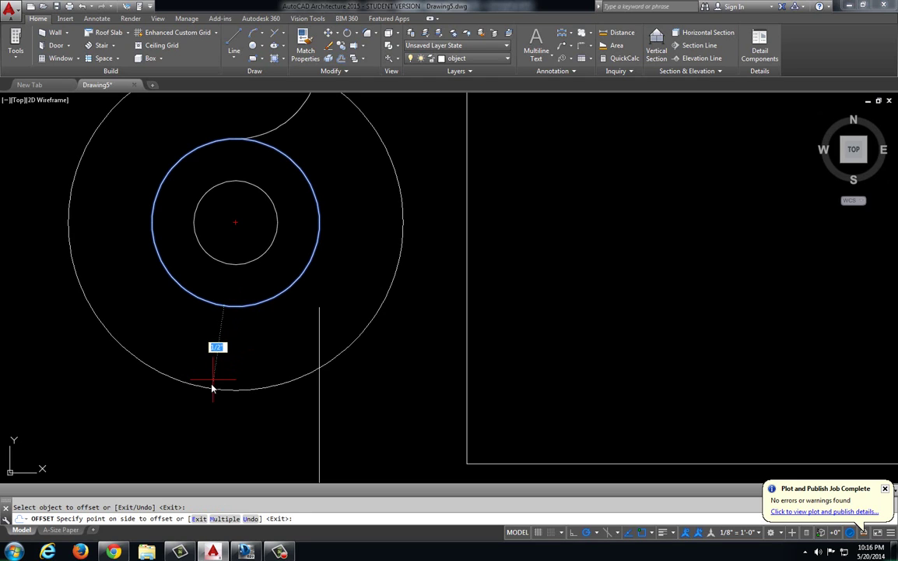
click(283, 409)
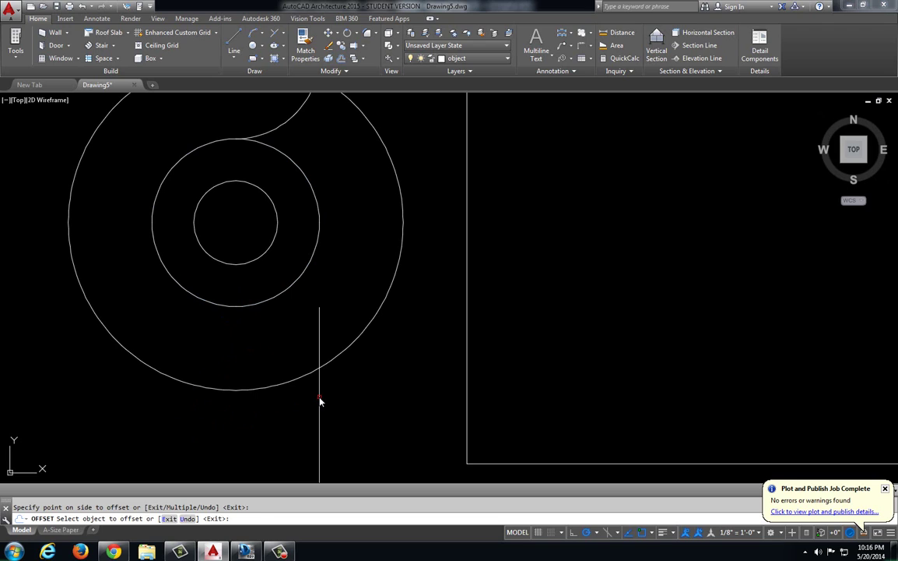
click(319, 400)
click(215, 418)
Draw a .5-radius circle at the new line–circle intersection
click(261, 45)
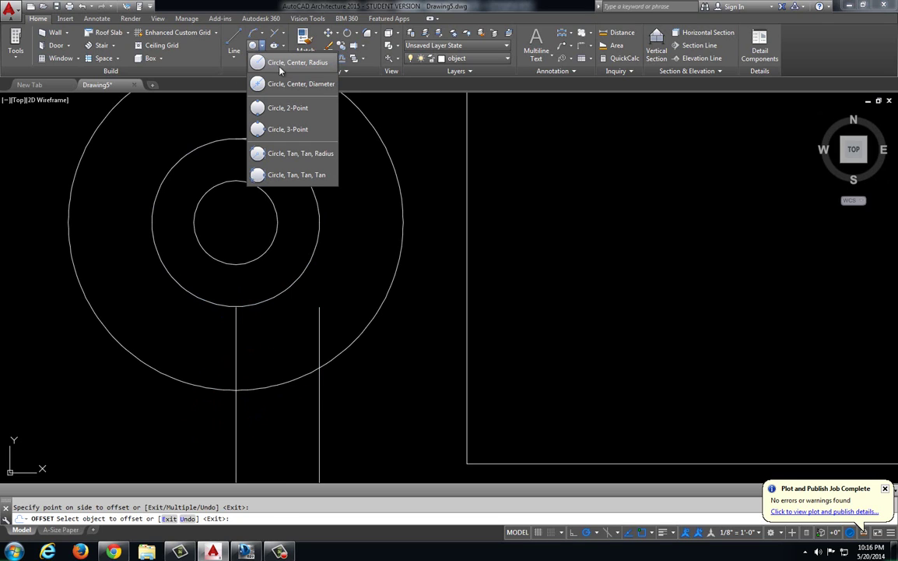
click(280, 66)
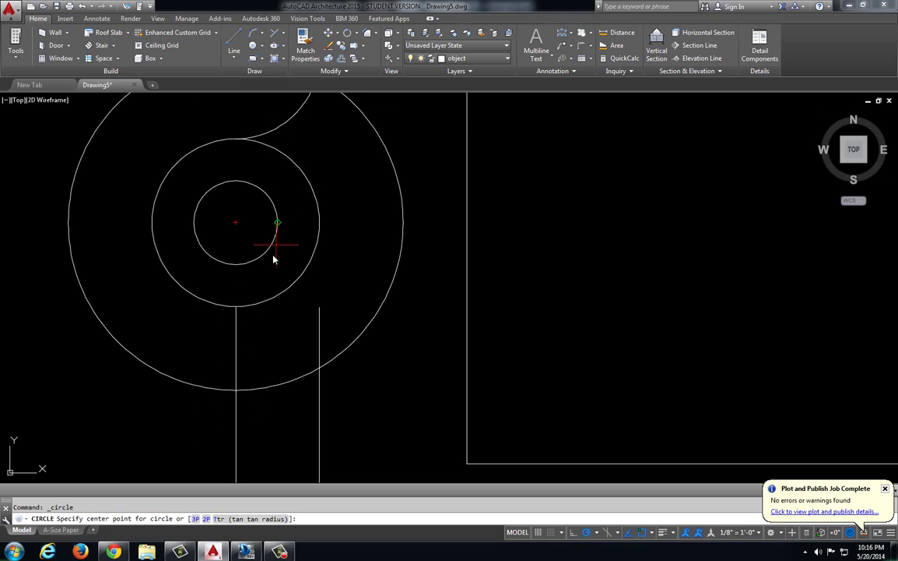
click(236, 389)
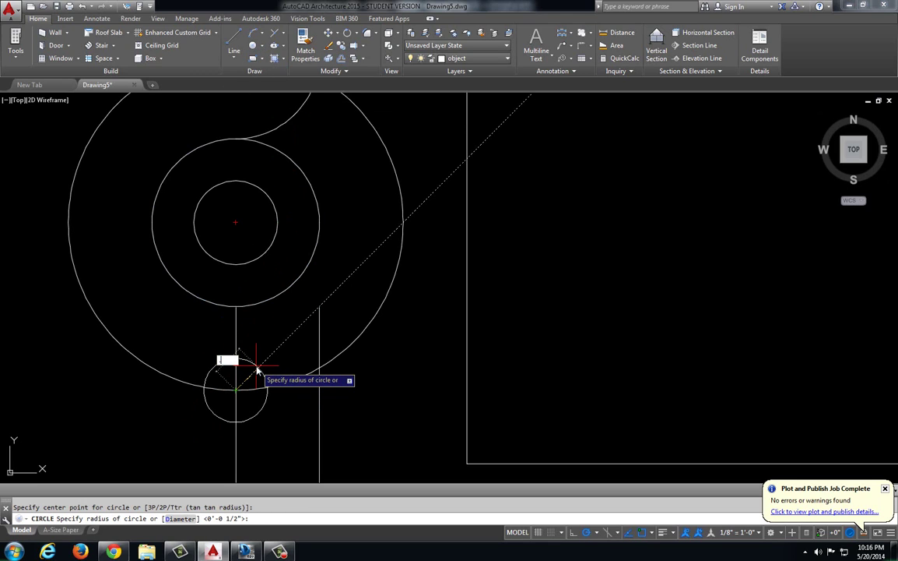
text(.5)
key(Return)
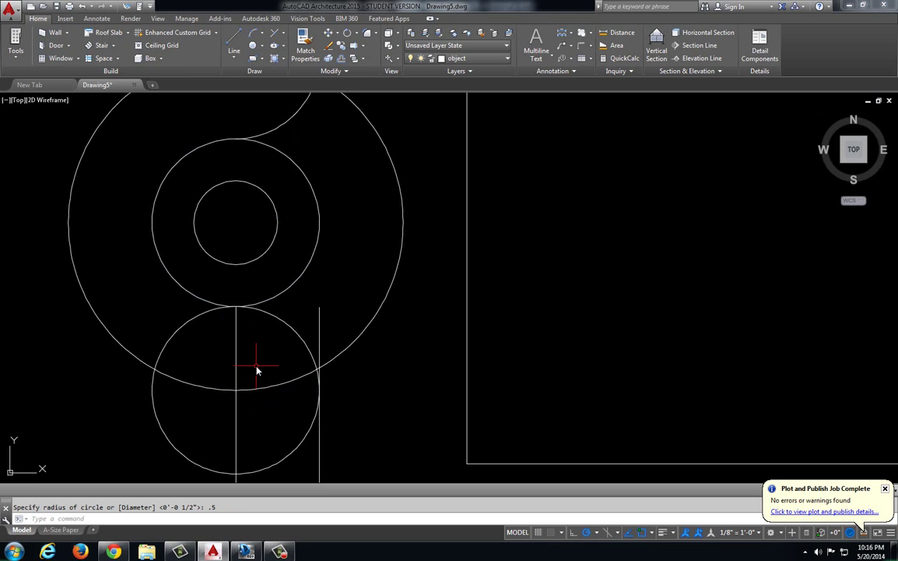
key(Escape)
Erase the offset construction line and the large offset circle
scroll(245, 355, down, 2)
middle_drag(245, 366, 229, 345)
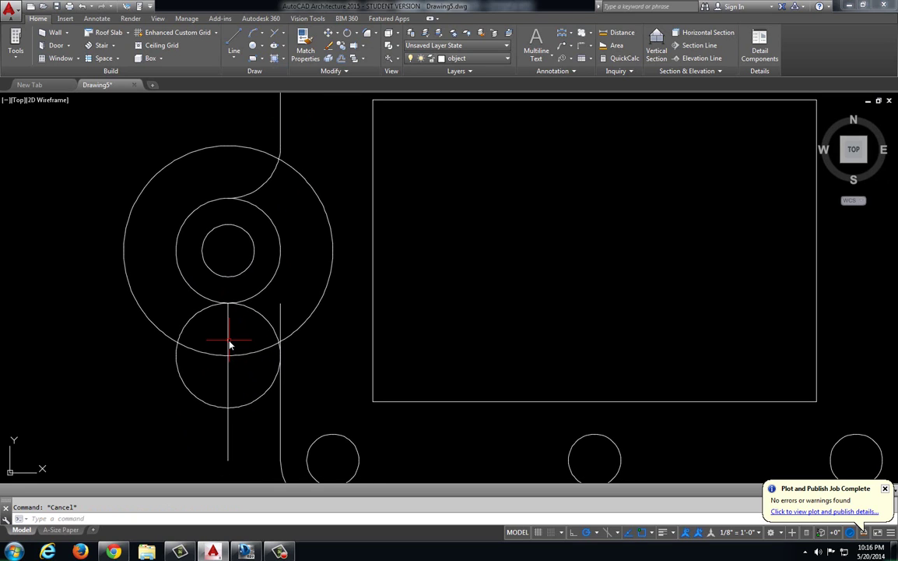
click(228, 344)
key(Delete)
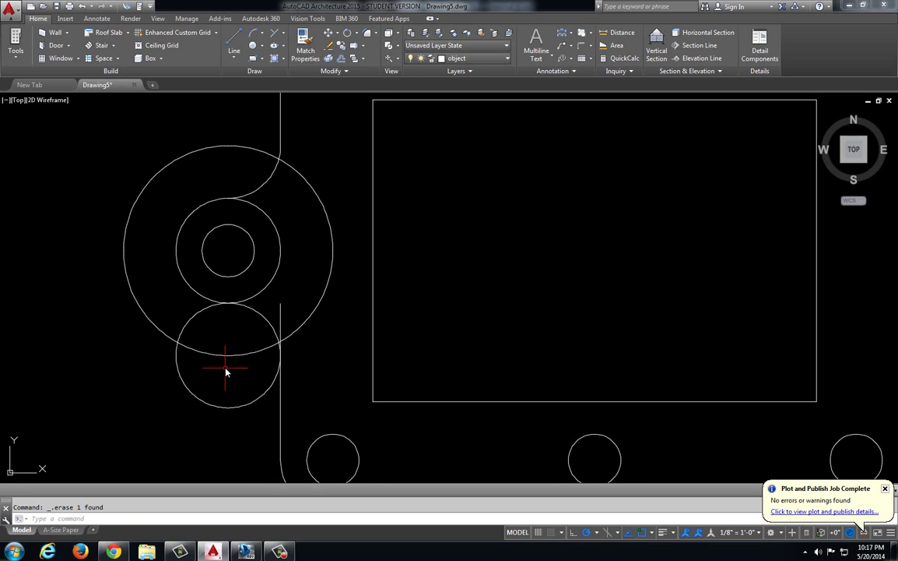
click(223, 358)
key(Delete)
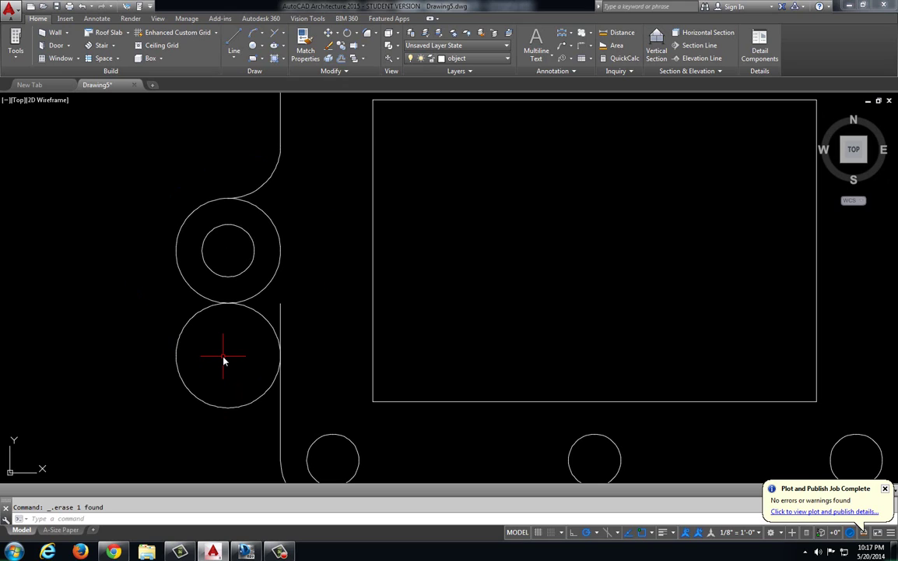
Trim the lower circle to a fillet arc and remove the leftover lobe ring piece
key(Return)
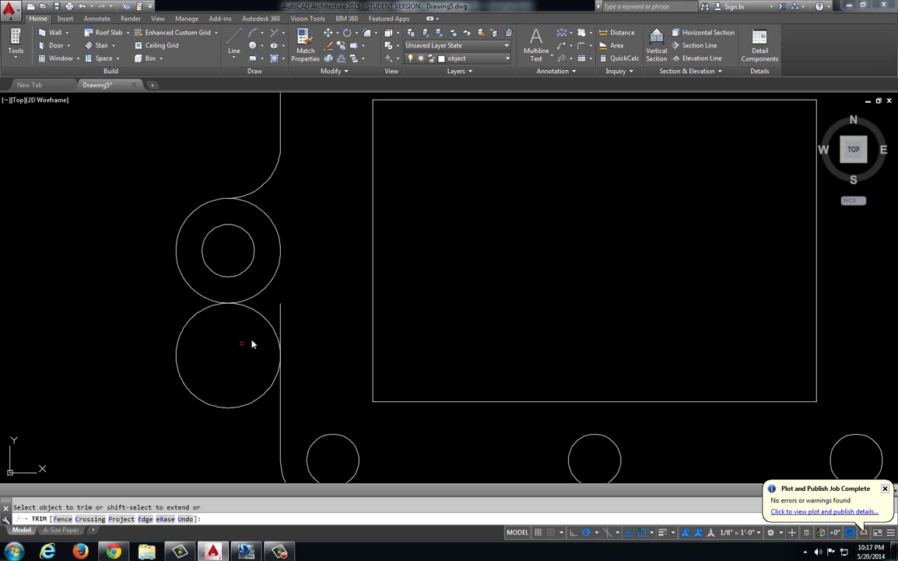
click(221, 407)
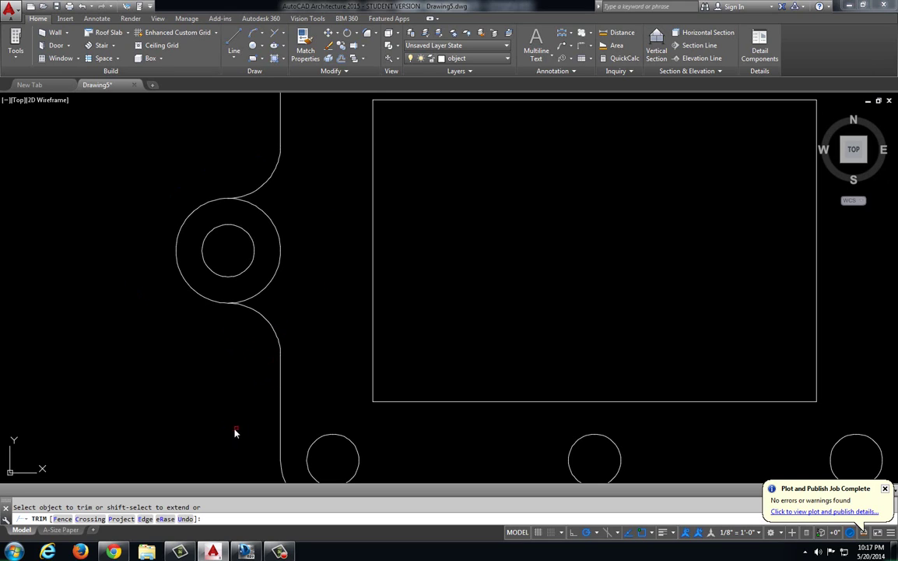
click(267, 289)
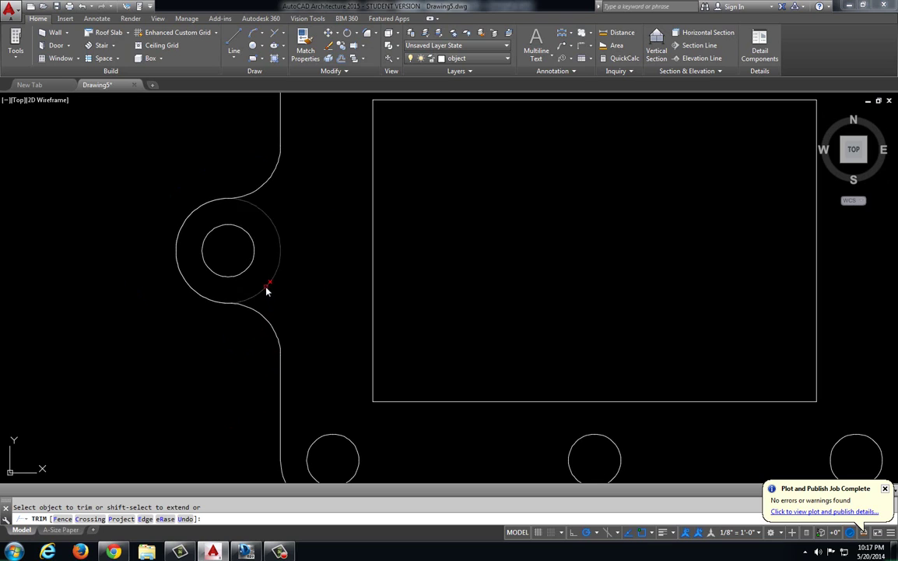
middle_click(312, 311)
middle_click(311, 311)
key(Escape)
key(Escape)
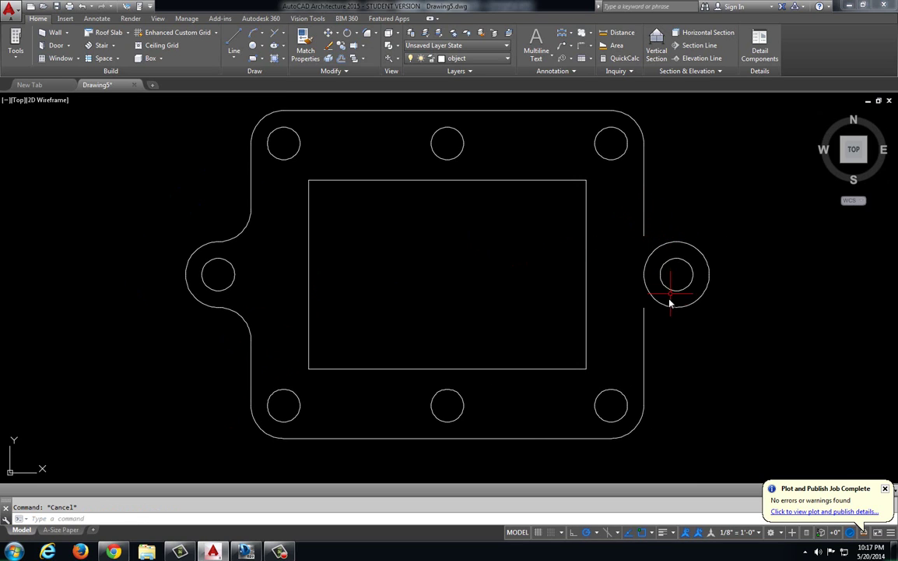
Mirror the two left fillet arcs across the rectangle's vertical midline, keeping the originals
click(243, 317)
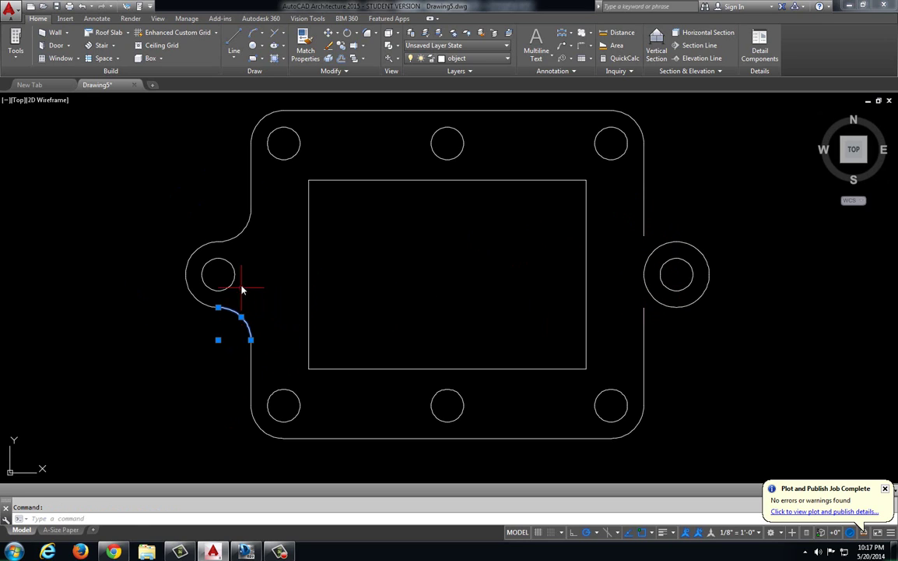
click(239, 234)
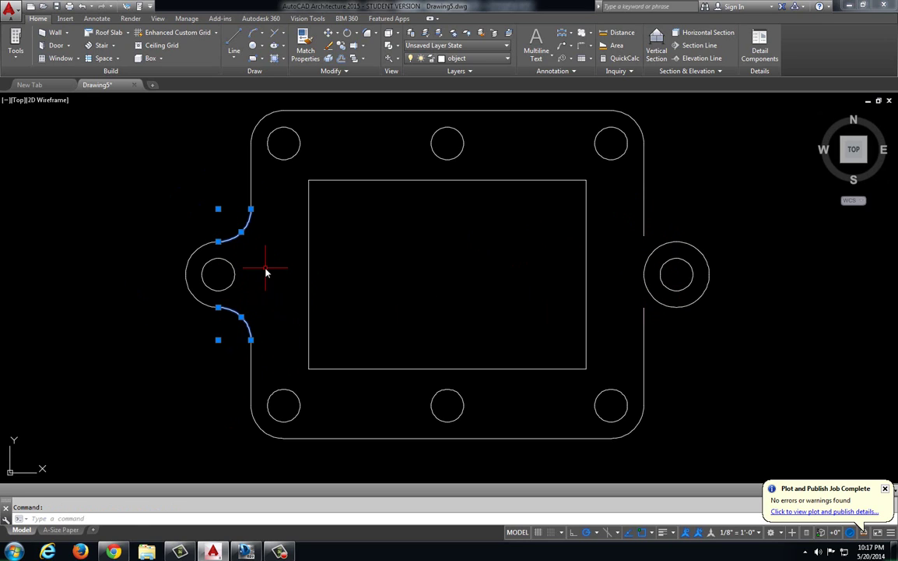
text(mi)
key(Return)
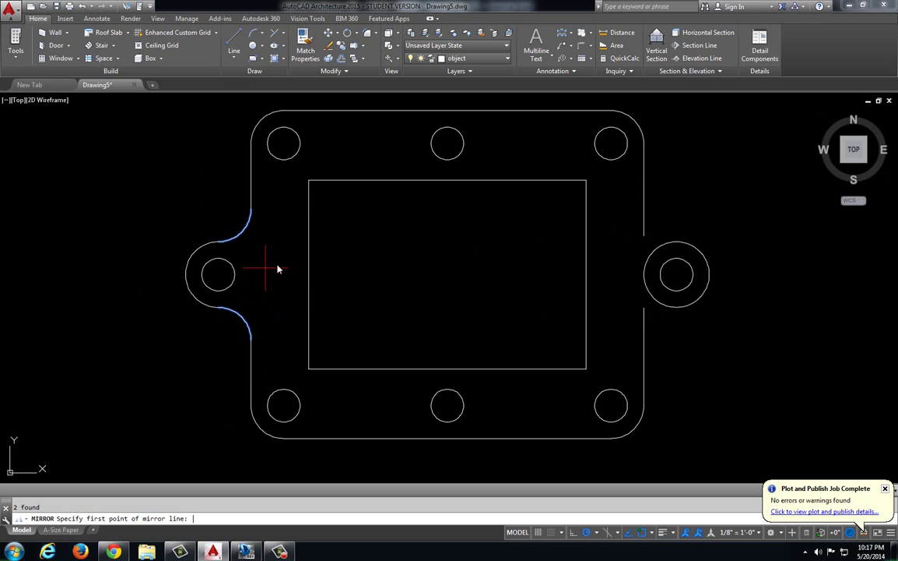
click(451, 185)
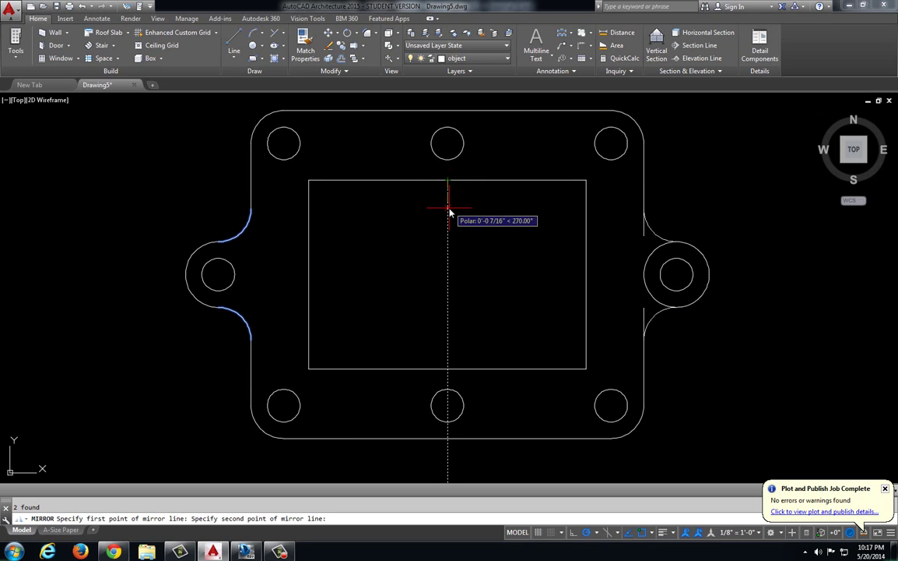
click(450, 201)
key(Return)
Trim away the big circle's leftover left arc
scroll(544, 256, up, 5)
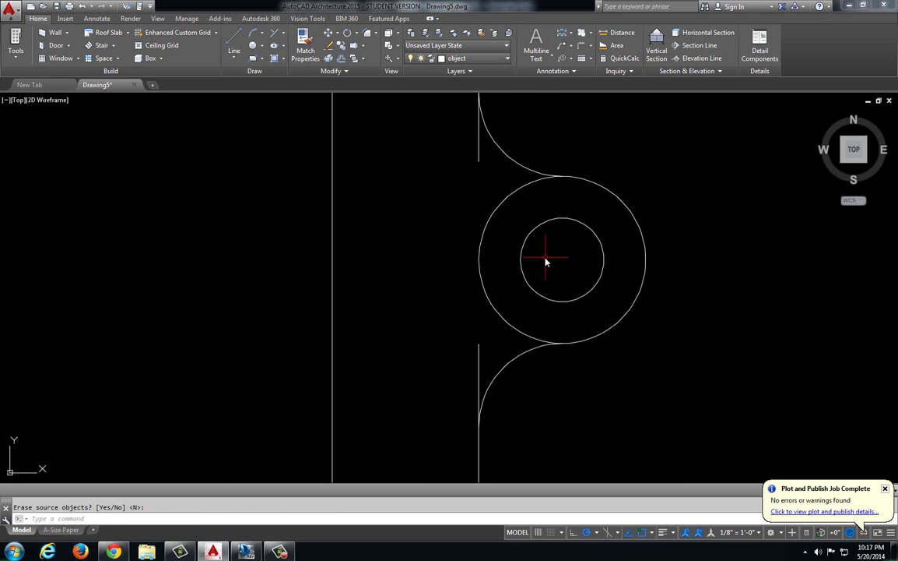
text(t)
key(Return)
key(Return)
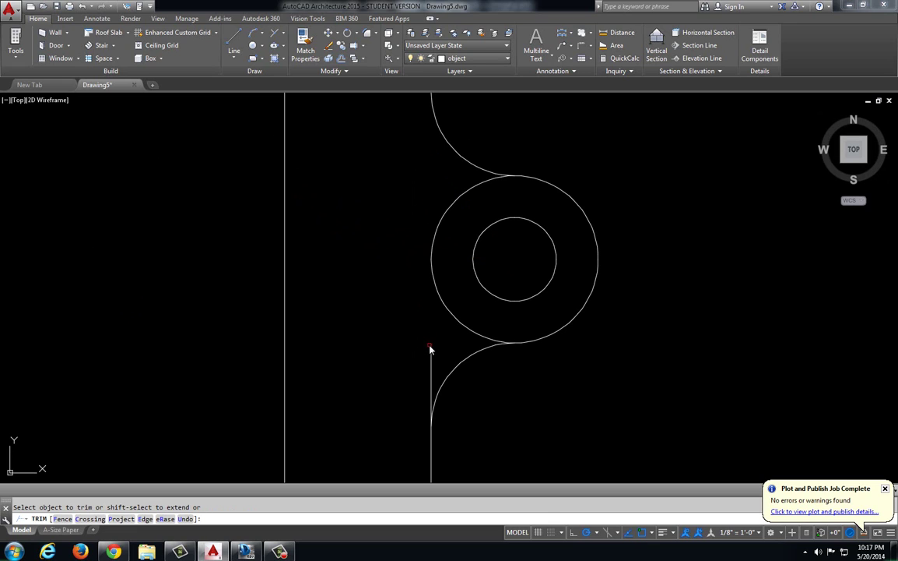
click(453, 314)
scroll(453, 315, down, 4)
middle_drag(340, 287, 446, 287)
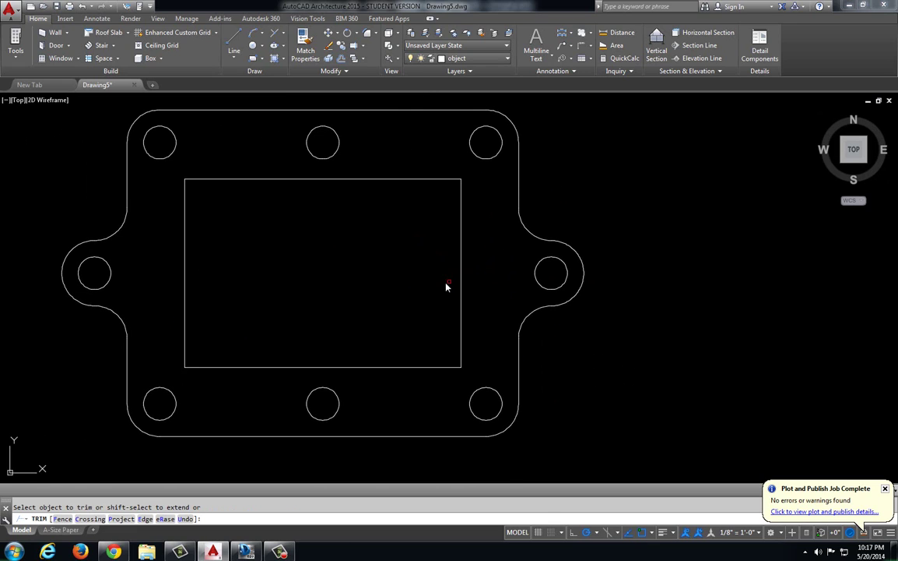
key(Escape)
Check the R.25 inner-corner radius on the Design Review reference drawing
key(alt+Tab)
scroll(557, 336, down, 2)
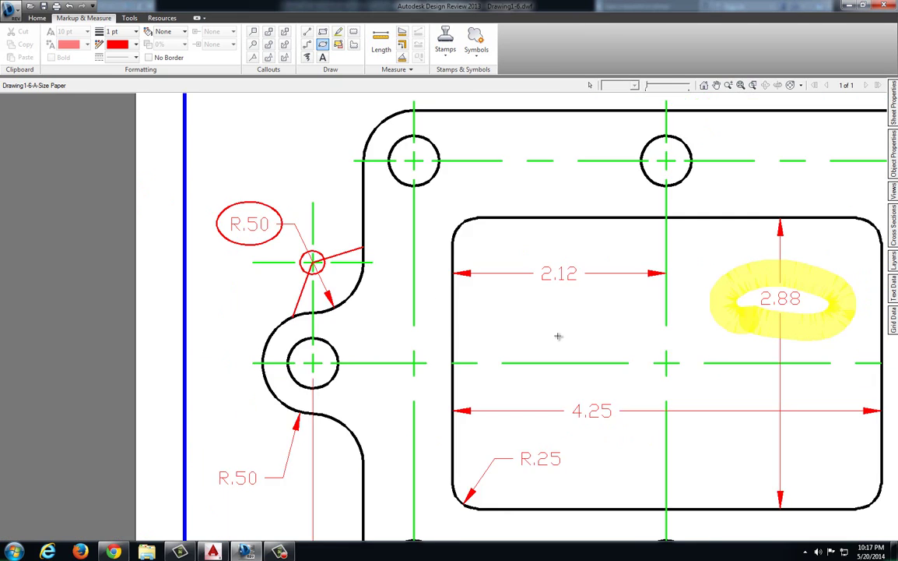
middle_drag(558, 336, 499, 219)
scroll(517, 248, up, 3)
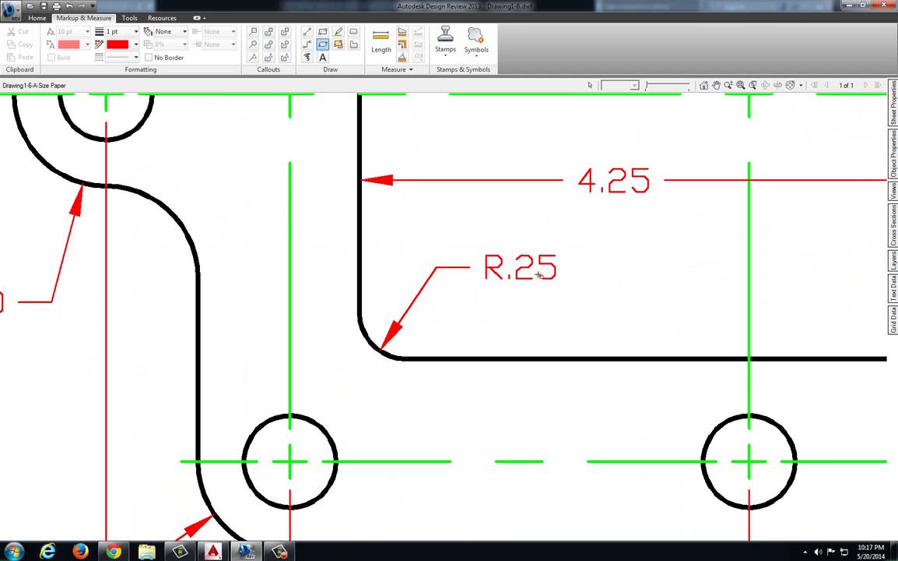
key(alt+Tab)
Offset the rectangle's bottom and left edges inward by .25
middle_drag(321, 341, 351, 297)
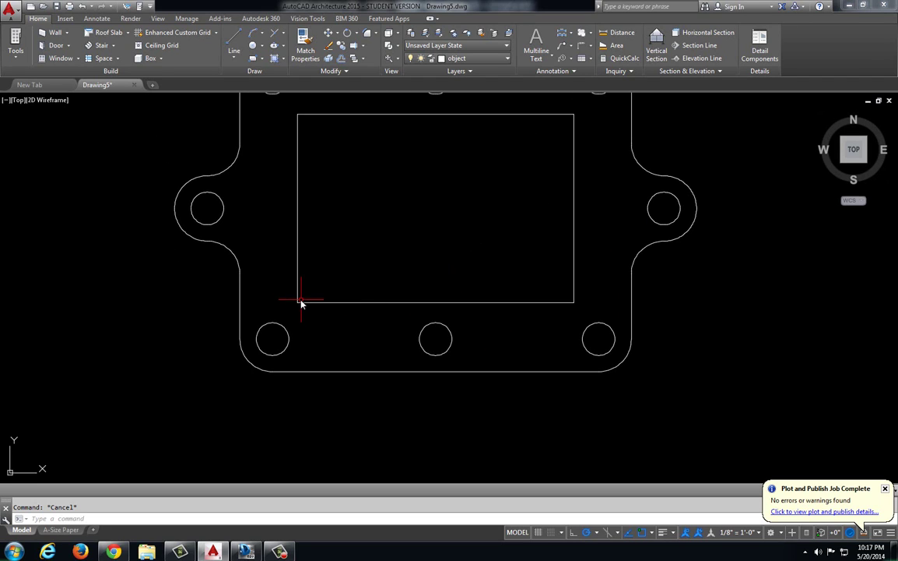
scroll(302, 304, up, 5)
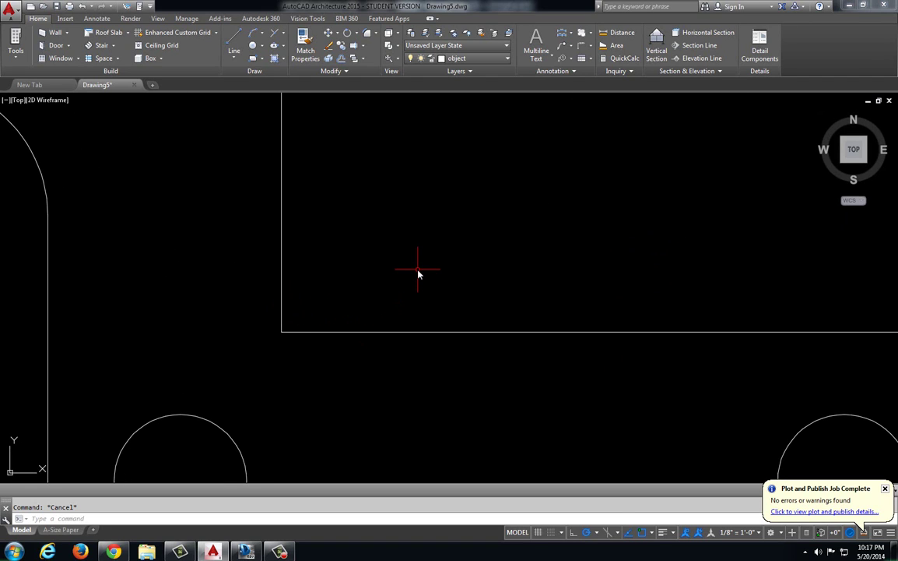
text(offset)
key(Return)
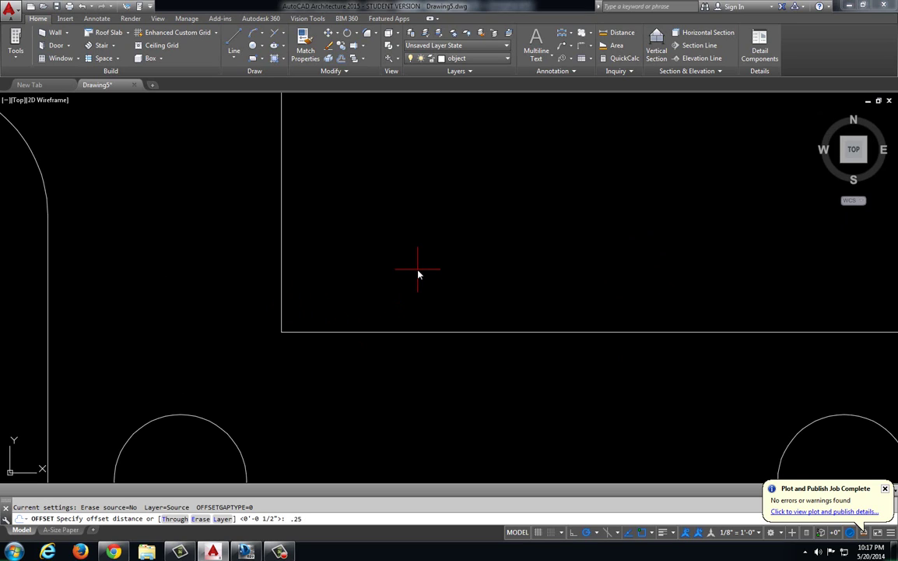
key(Return)
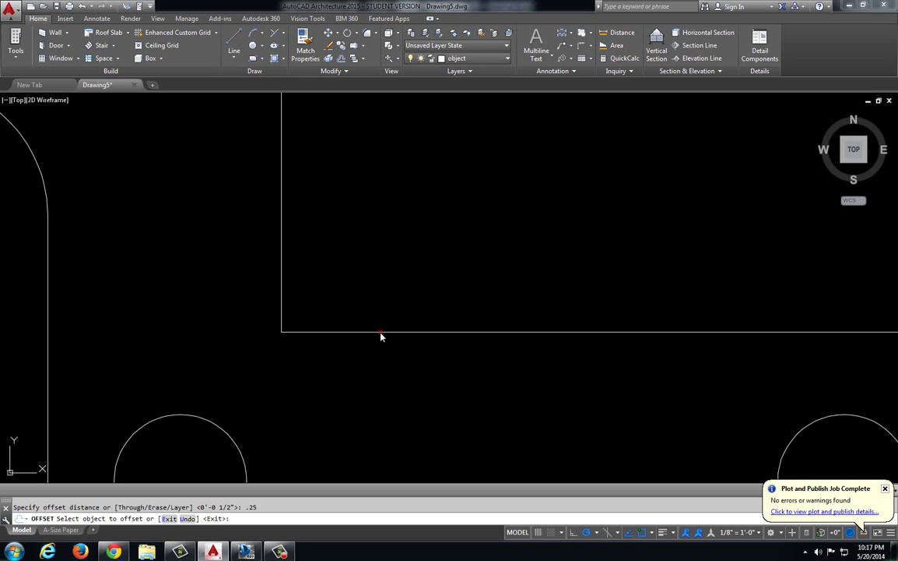
click(381, 331)
click(390, 266)
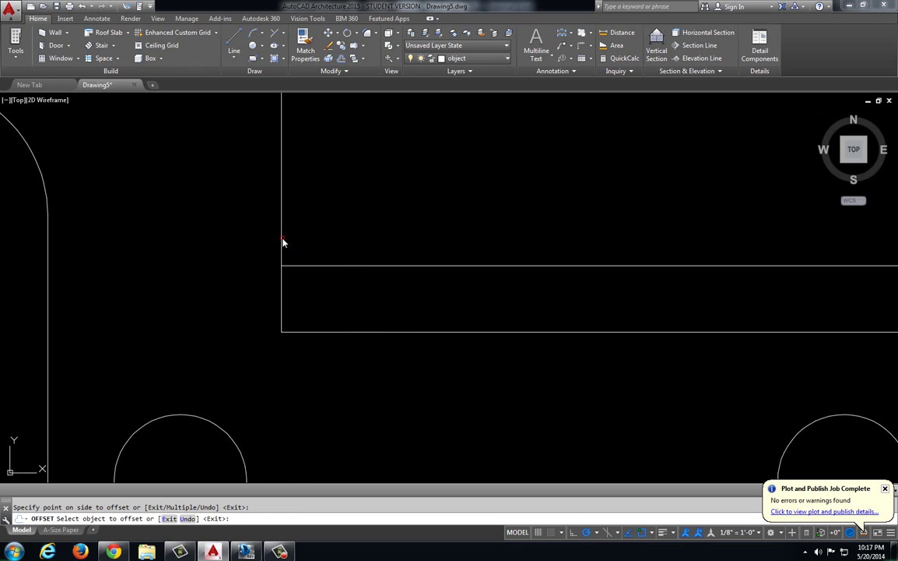
click(282, 242)
click(360, 241)
key(Escape)
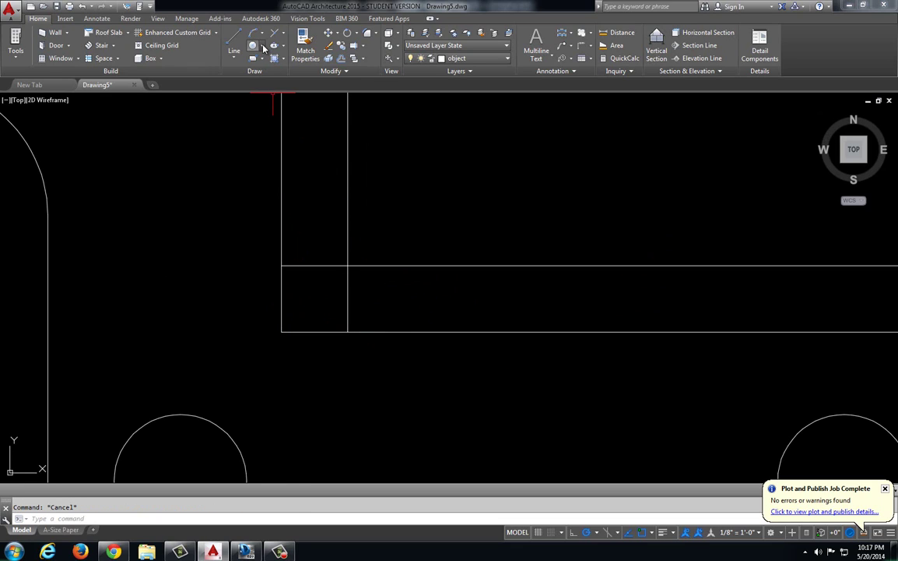
Draw a .25-radius circle at the offset lines' intersection
click(264, 46)
click(285, 61)
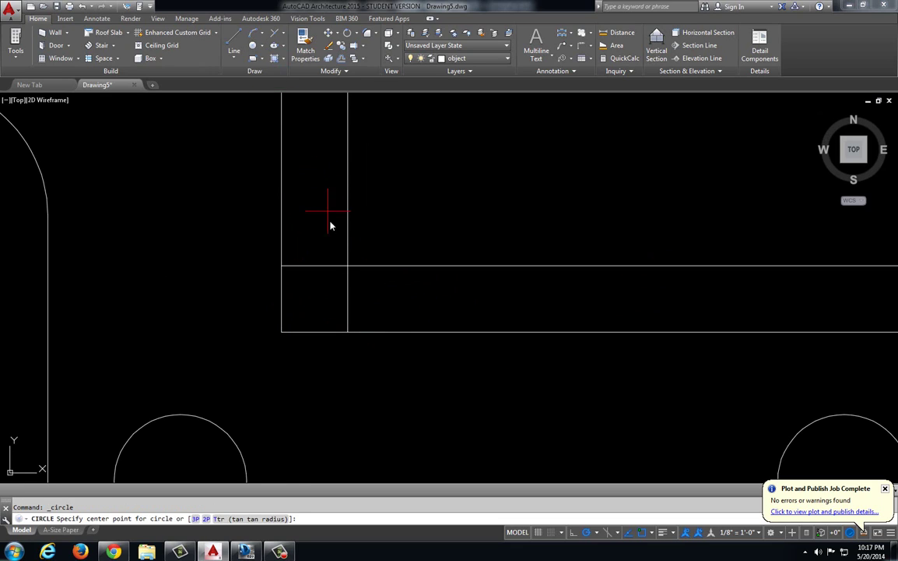
click(348, 266)
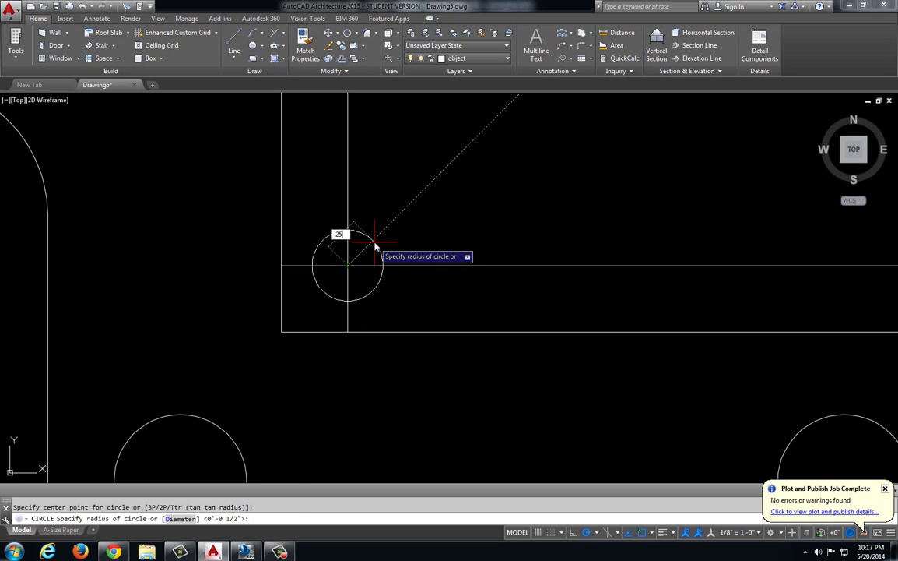
key(Return)
key(Escape)
Delete the offset lines and trim the circle and corner into an R.25 fillet
click(363, 254)
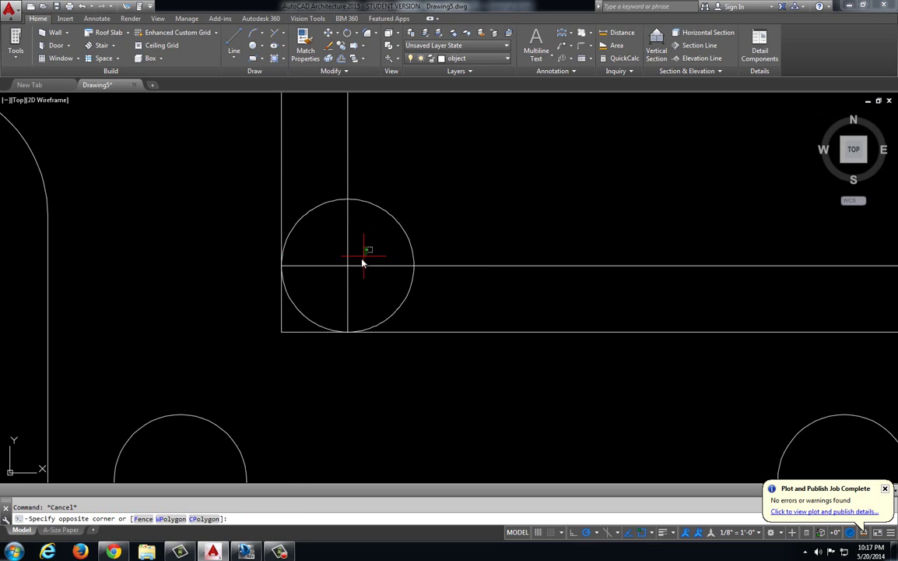
click(333, 279)
key(Delete)
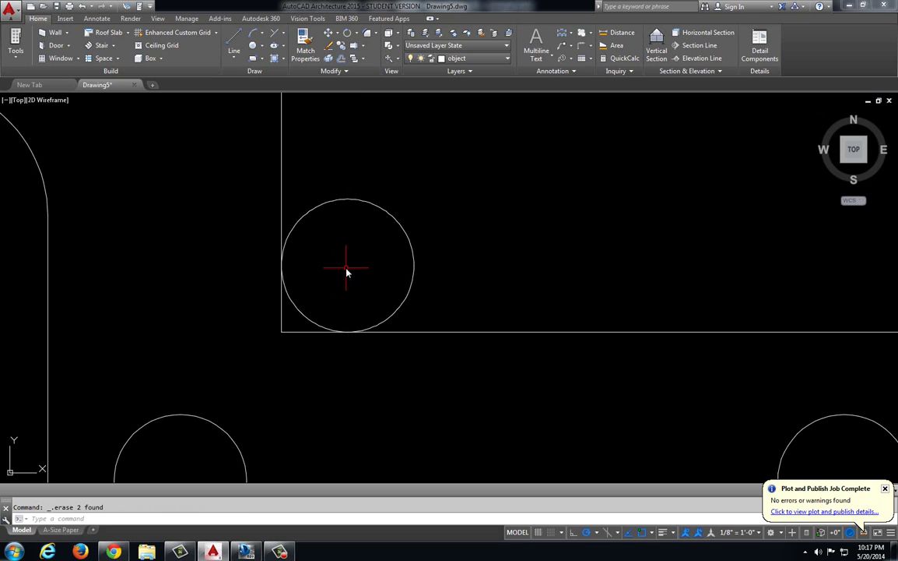
text(tr)
key(Return)
key(Return)
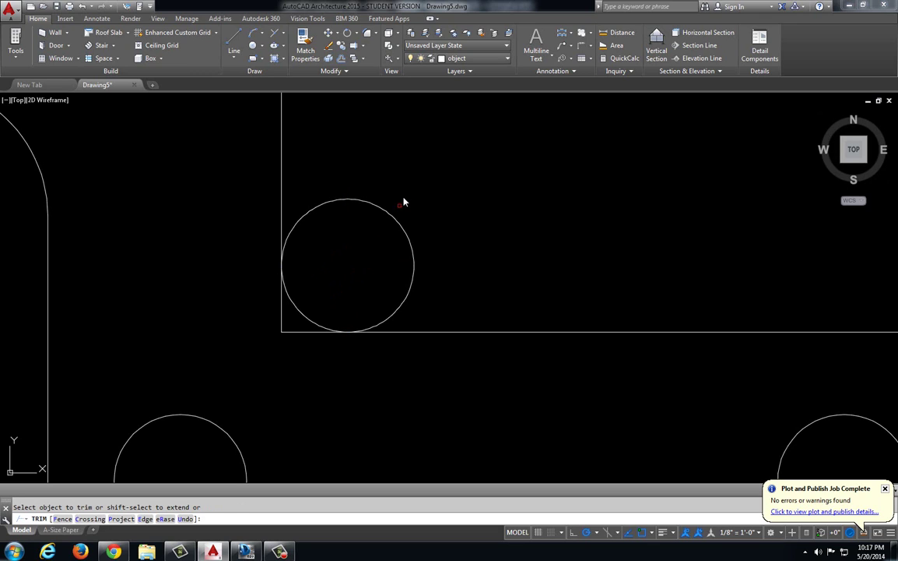
click(392, 215)
click(294, 350)
click(273, 329)
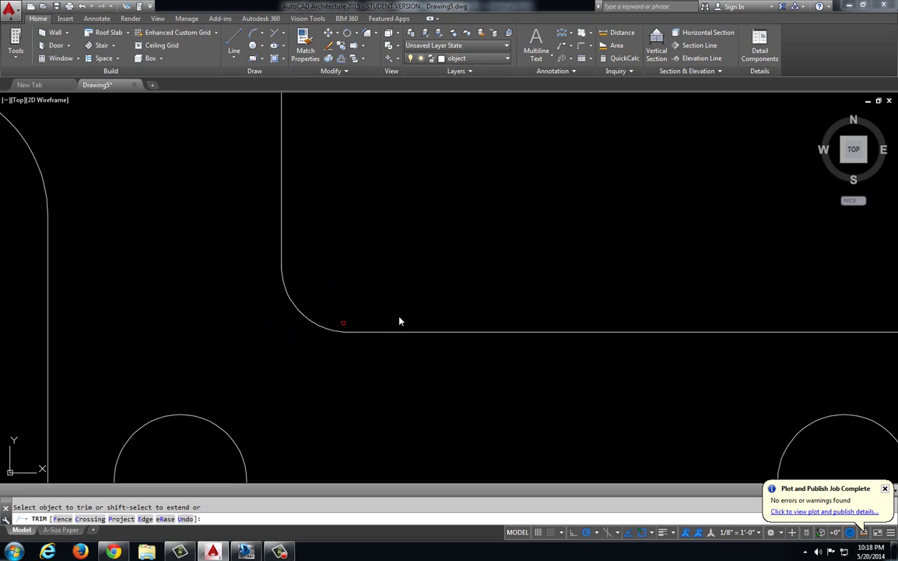
Offset the rectangle's left and top edges inward by .5 near the upper-left corner
scroll(425, 335, down, 3)
middle_drag(425, 335, 401, 315)
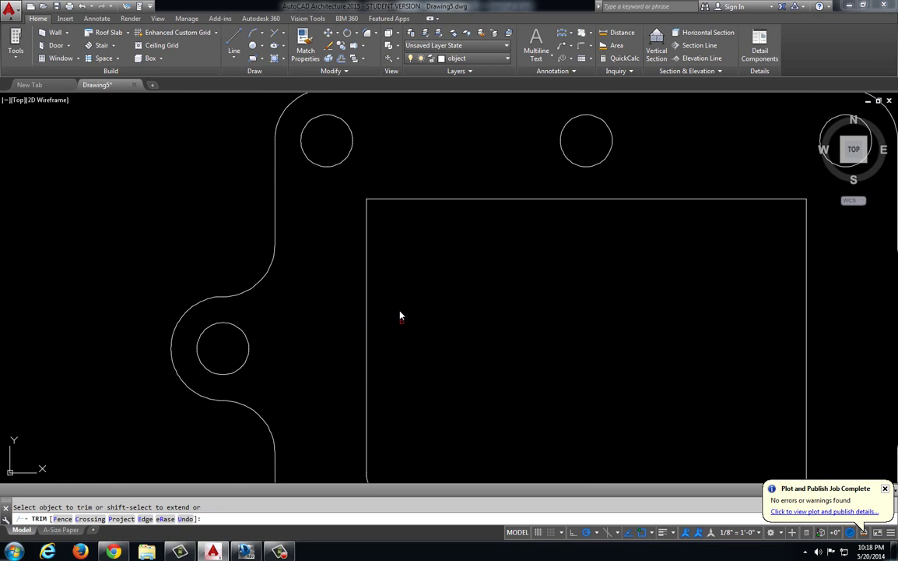
key(Escape)
scroll(383, 219, up, 3)
middle_drag(383, 219, 375, 244)
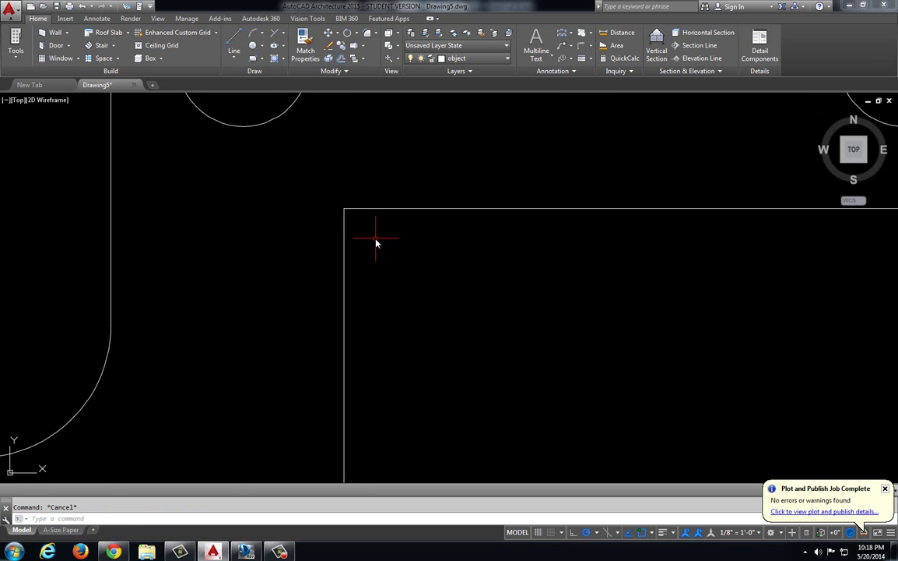
text(offset)
key(Return)
text(.)
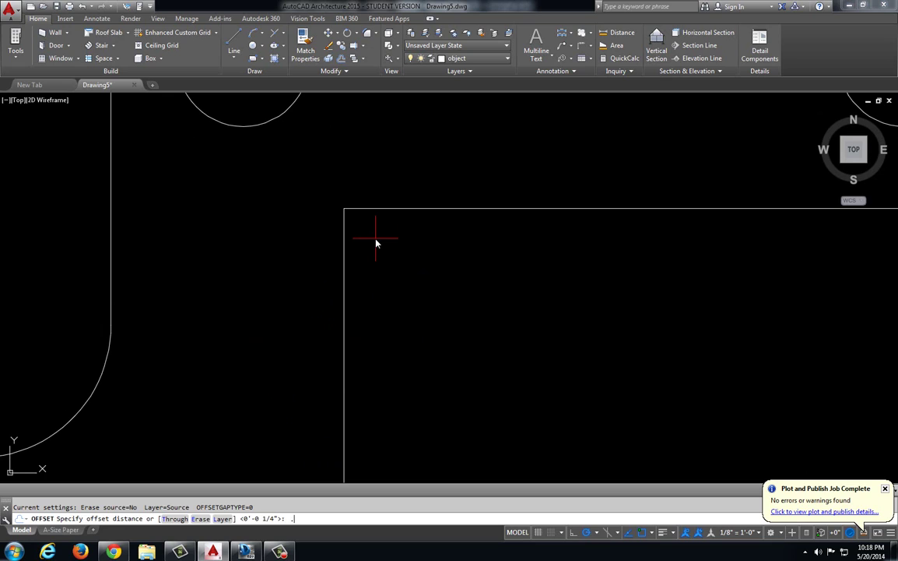
text(5)
key(Return)
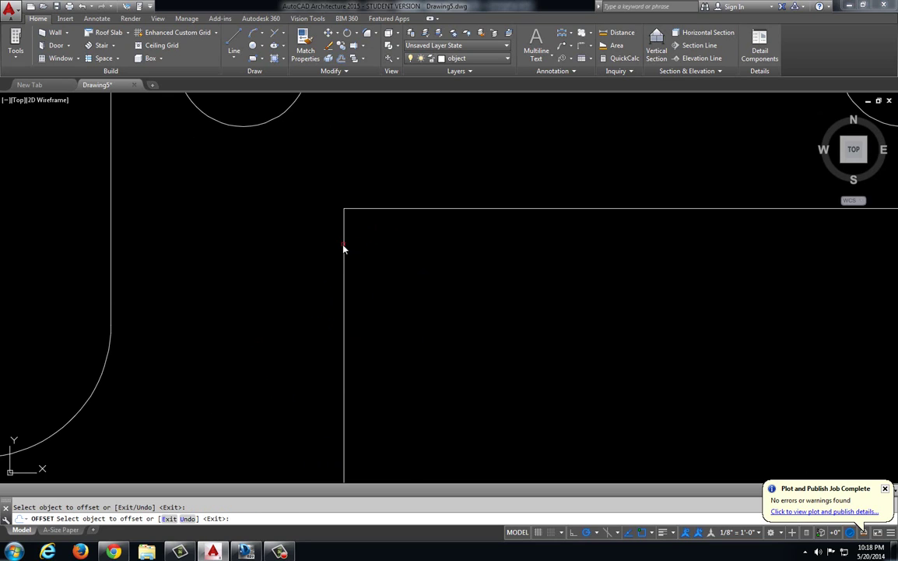
click(344, 247)
click(381, 210)
click(380, 253)
key(Escape)
key(Escape)
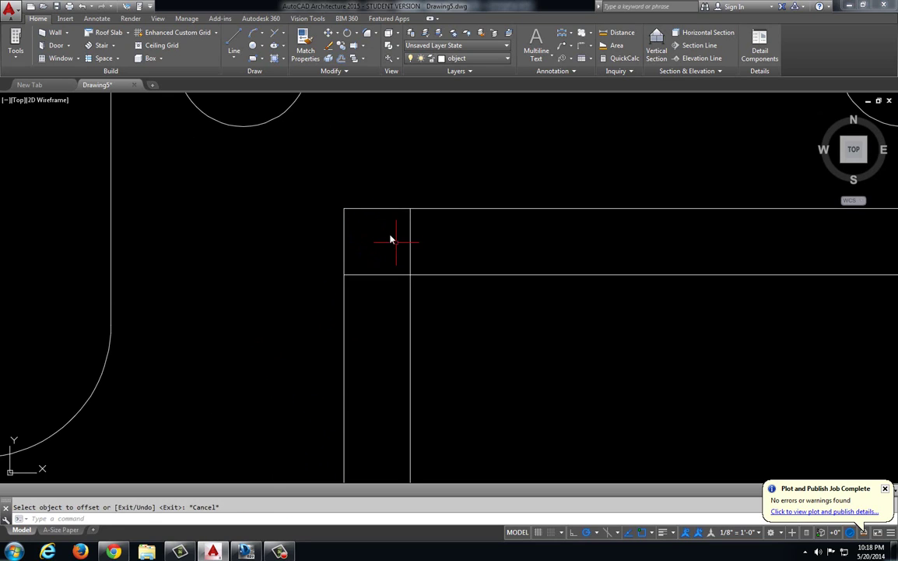
Draw a 1/4-radius circle at the new lines' intersection
click(263, 46)
click(259, 62)
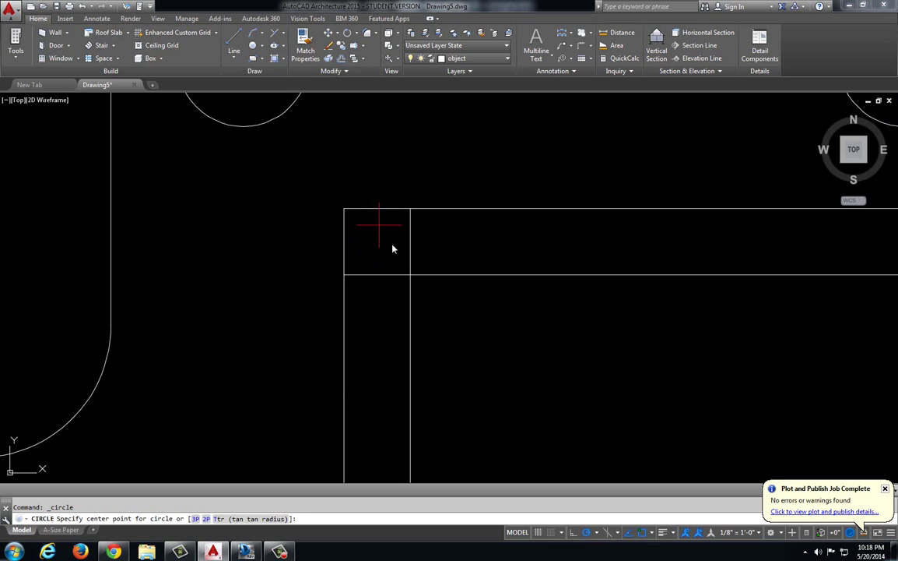
click(410, 274)
text(1/4)
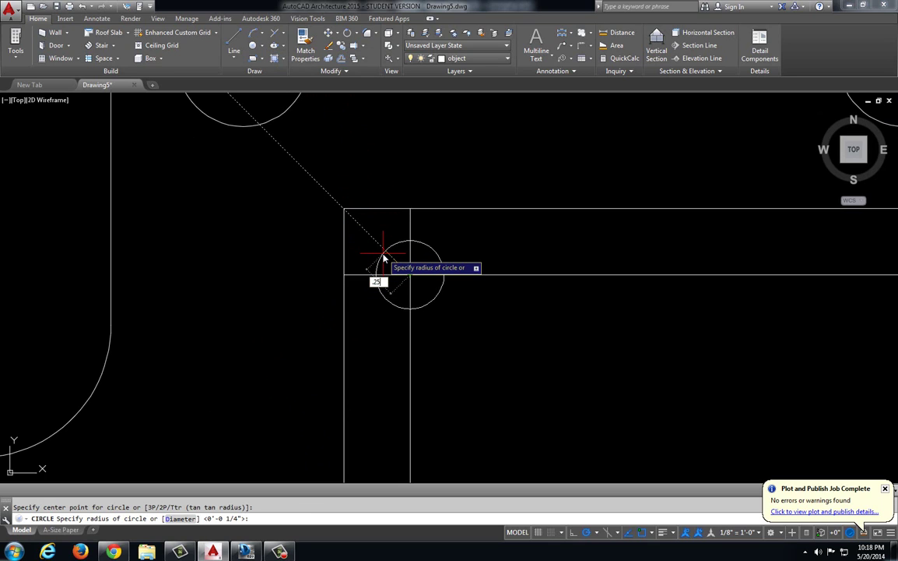
key(Return)
key(Escape)
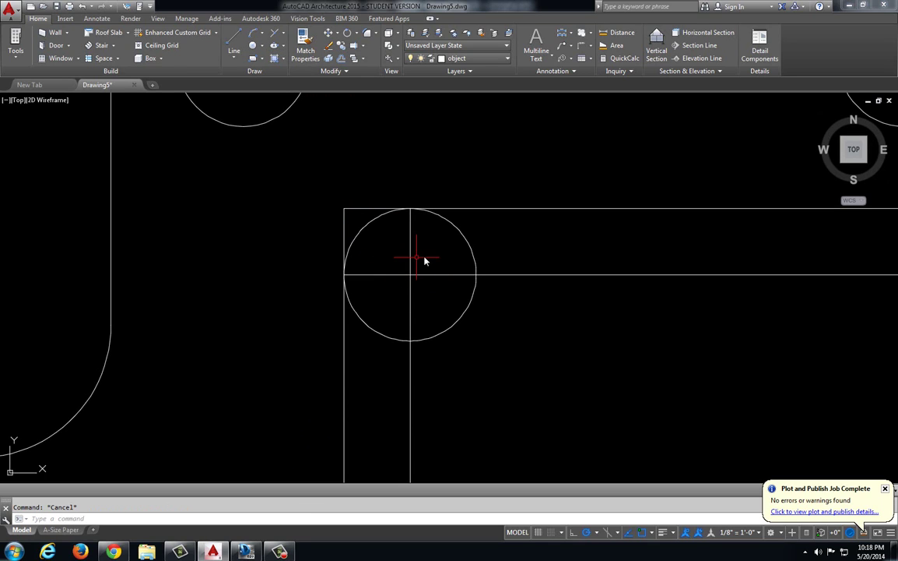
Erase the construction lines and trim the circle and corner into an R.25 fillet
click(421, 258)
click(395, 281)
key(Delete)
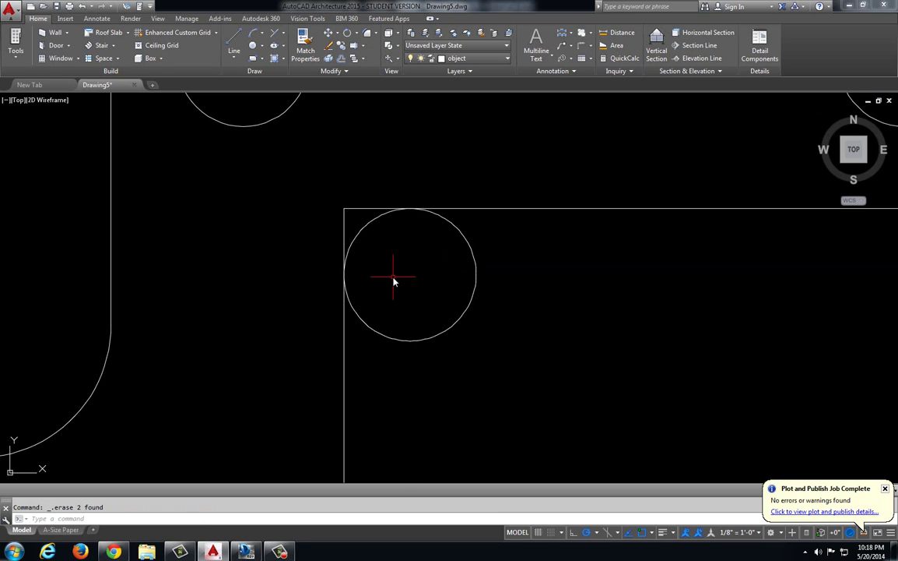
text(tr)
key(Return)
drag(502, 295, 345, 201)
key(Escape)
scroll(448, 233, down, 2)
scroll(446, 234, down, 3)
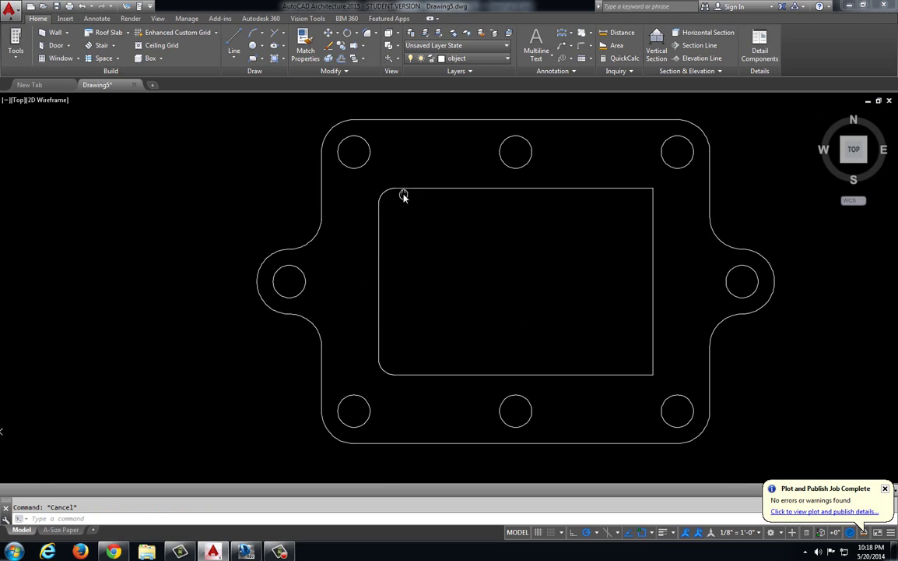
click(381, 197)
click(376, 366)
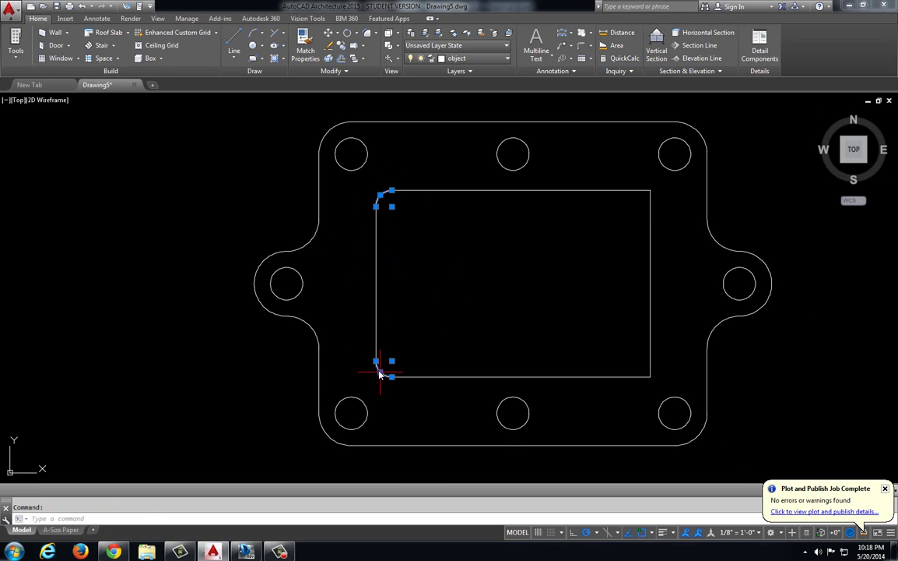
text(mirr)
key(Return)
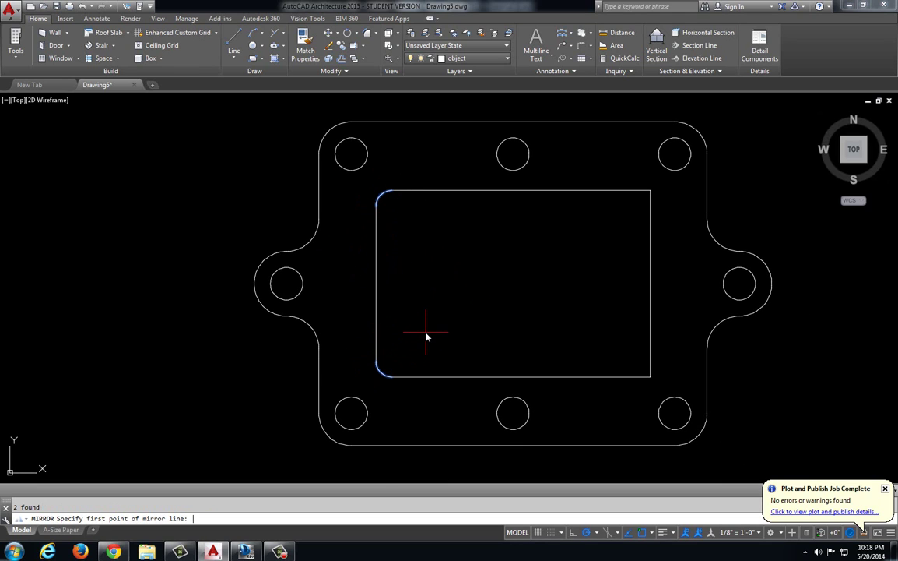
click(521, 191)
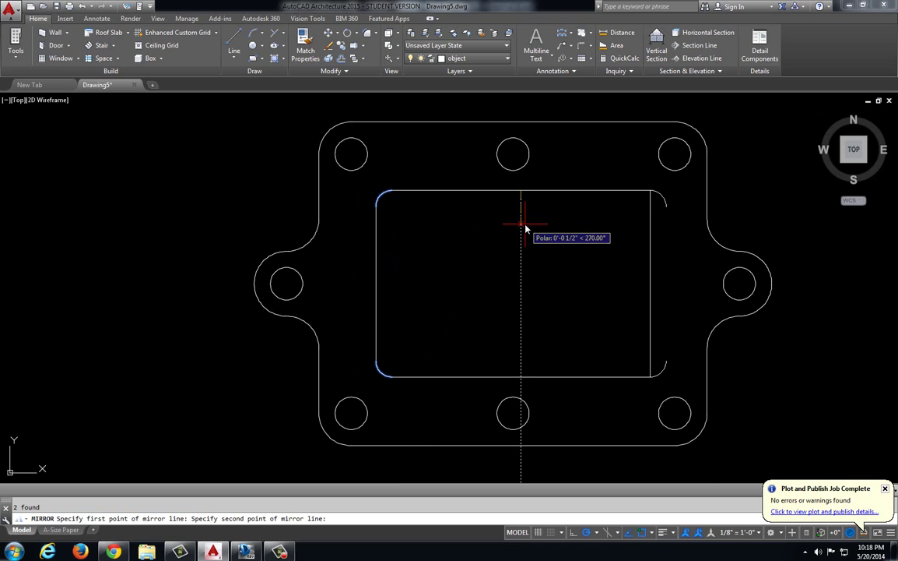
key(Escape)
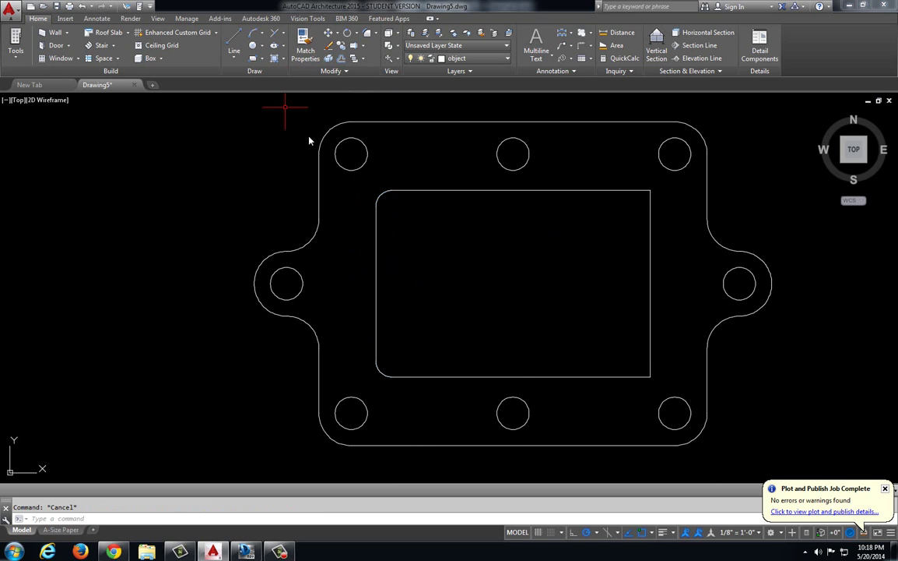
scroll(491, 220, up, 2)
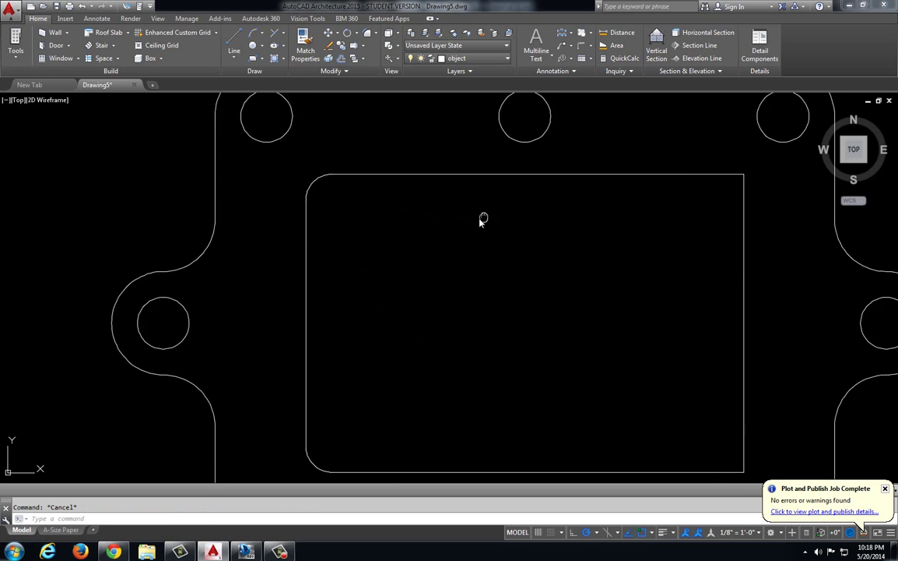
middle_drag(482, 220, 383, 201)
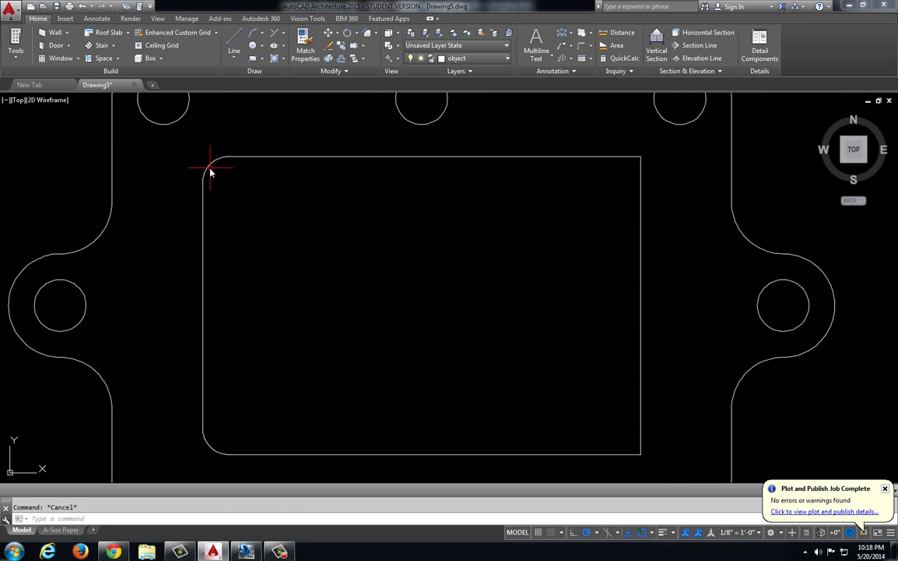
click(236, 156)
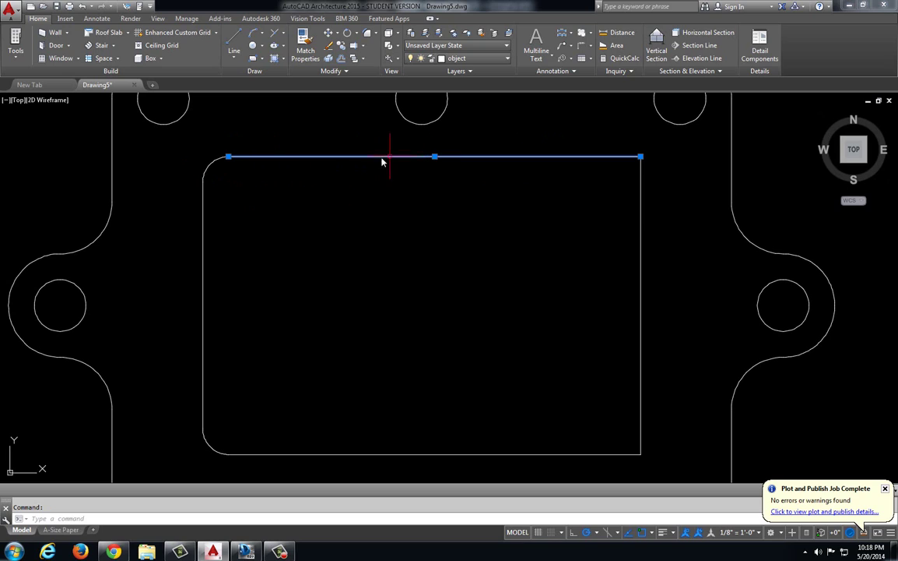
key(Escape)
click(209, 164)
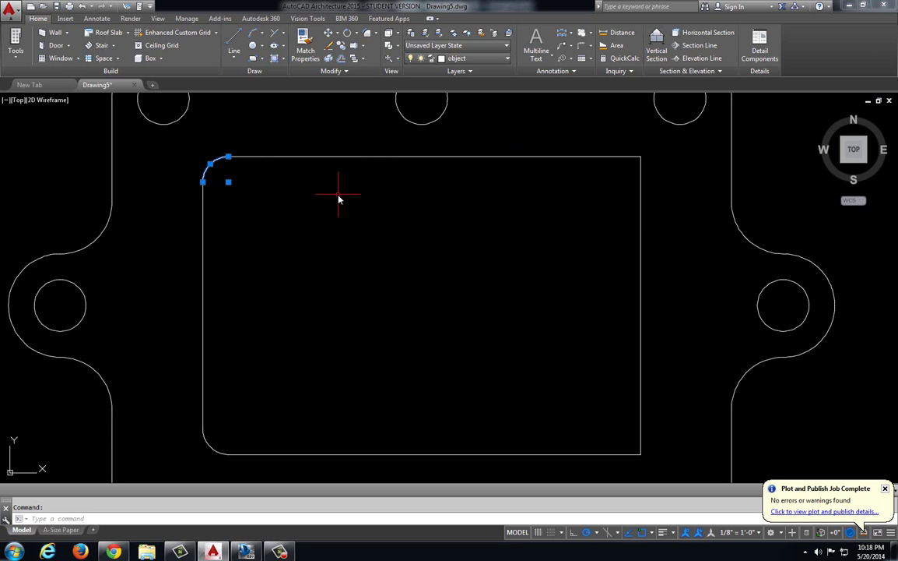
text(mirr)
key(Return)
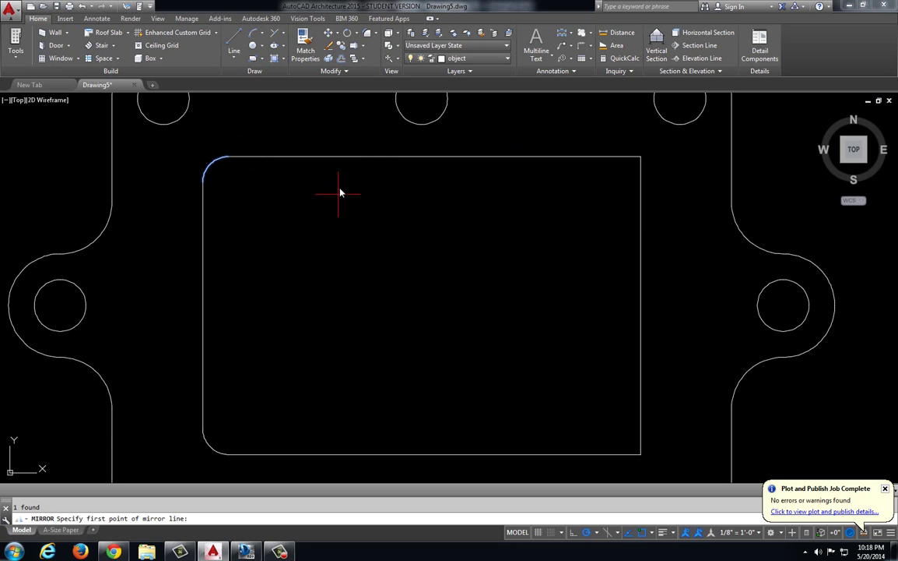
click(435, 159)
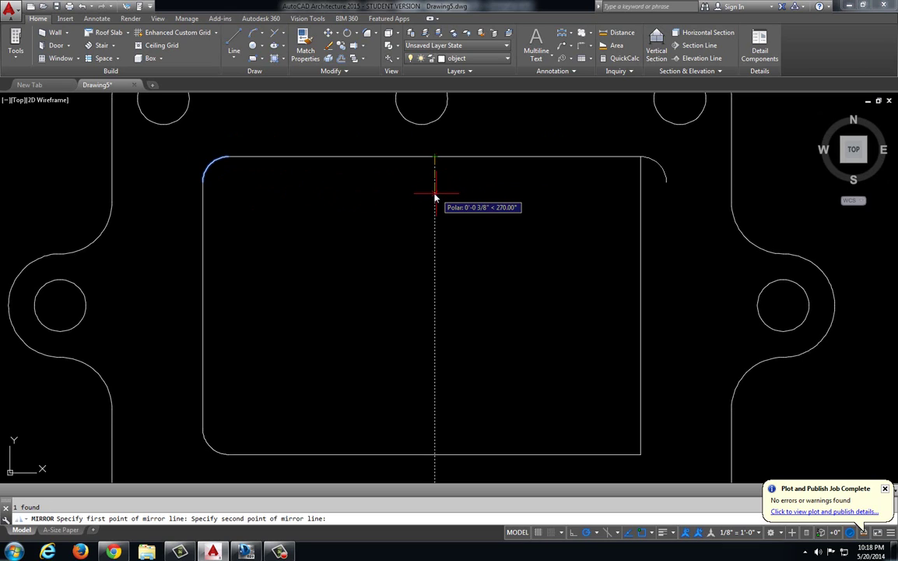
key(Escape)
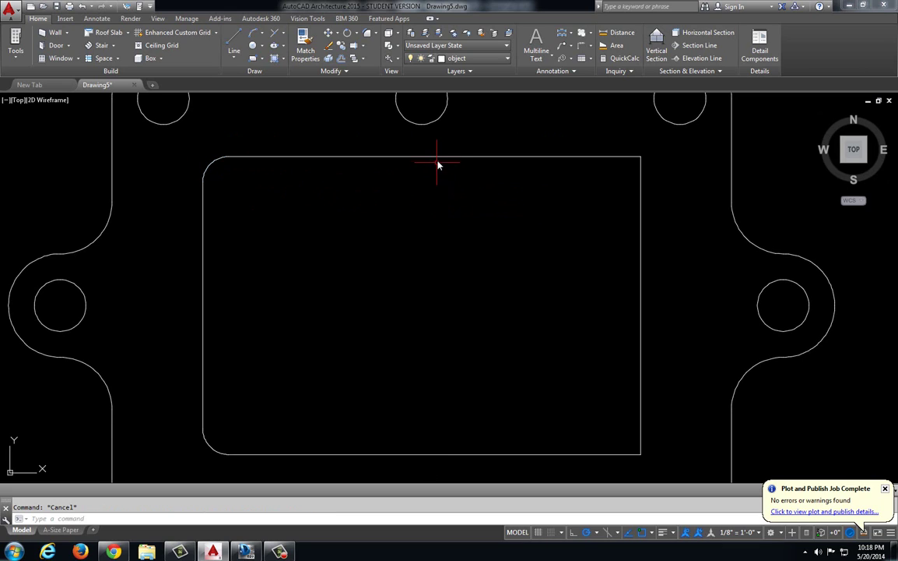
click(439, 157)
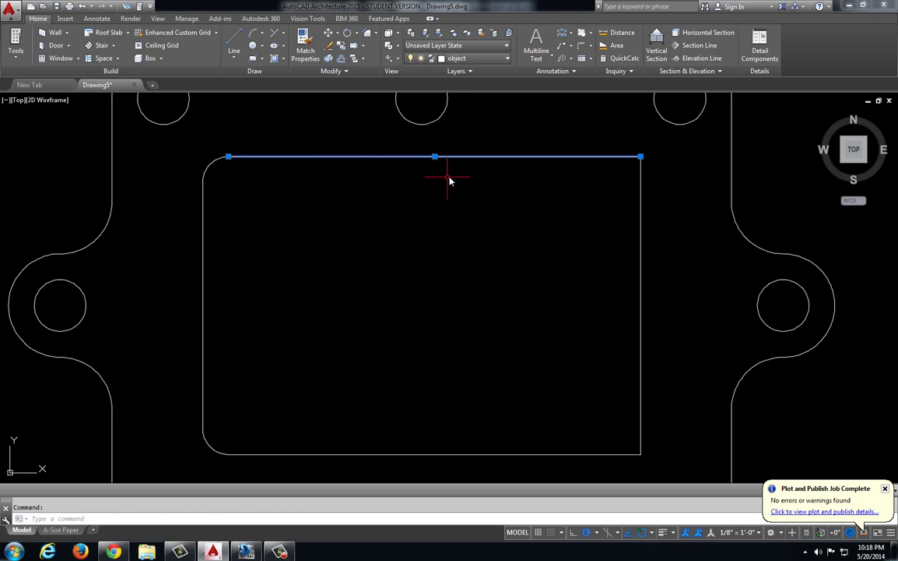
scroll(436, 194, down, 2)
Mirror the top-left corner arc about the vertical midline to the top-right corner
key(Escape)
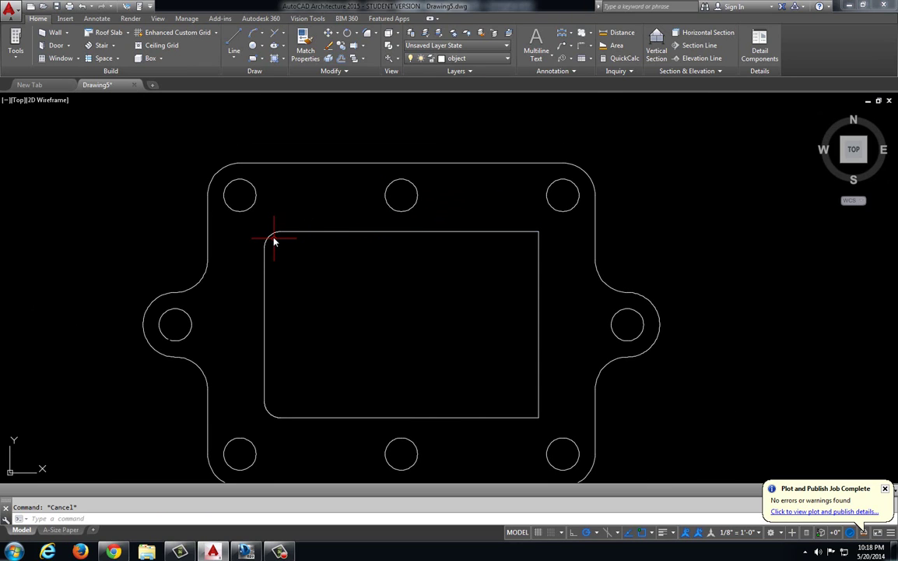
click(274, 241)
text(mi)
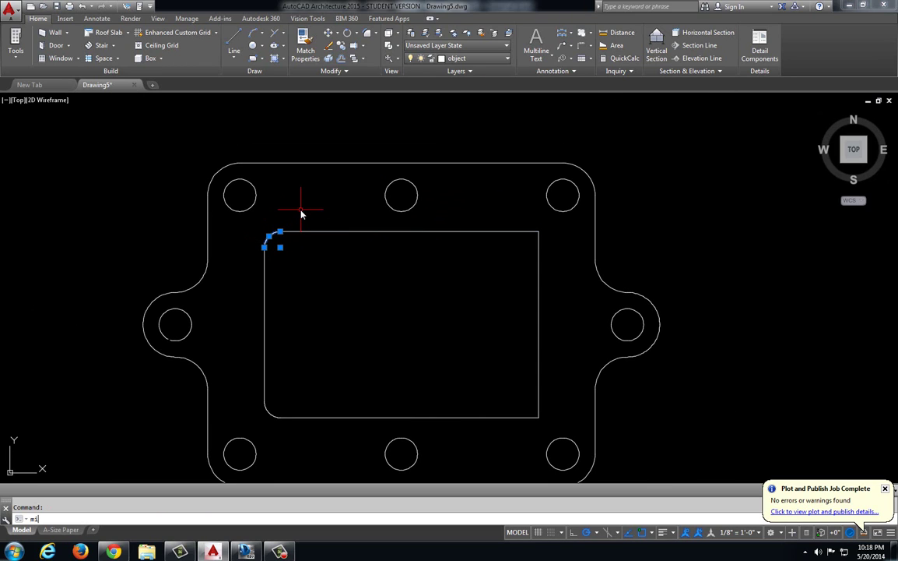
text(rror)
key(Return)
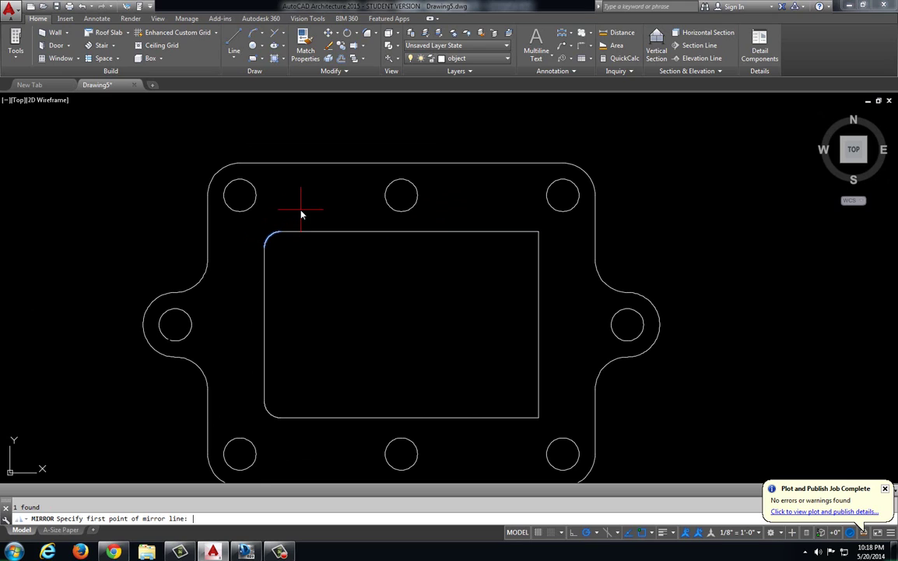
click(402, 165)
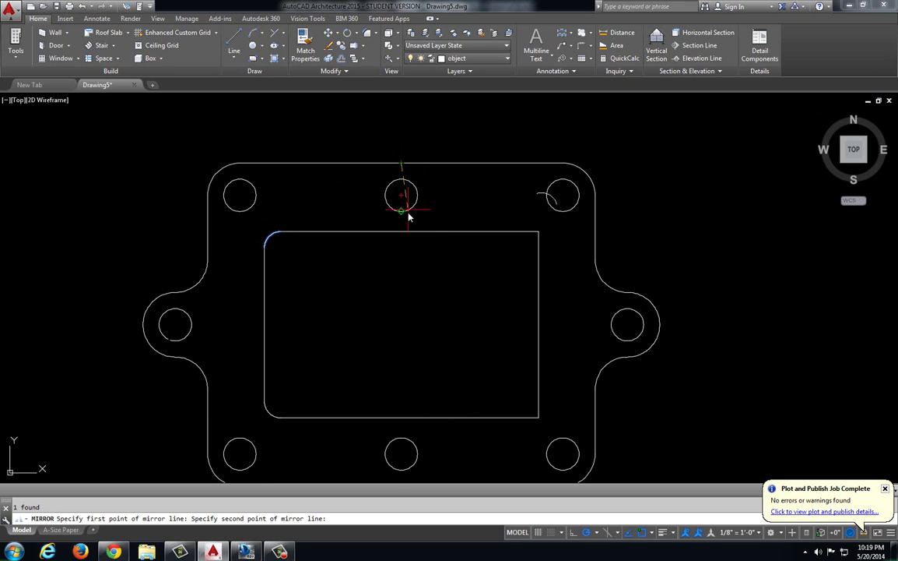
click(398, 264)
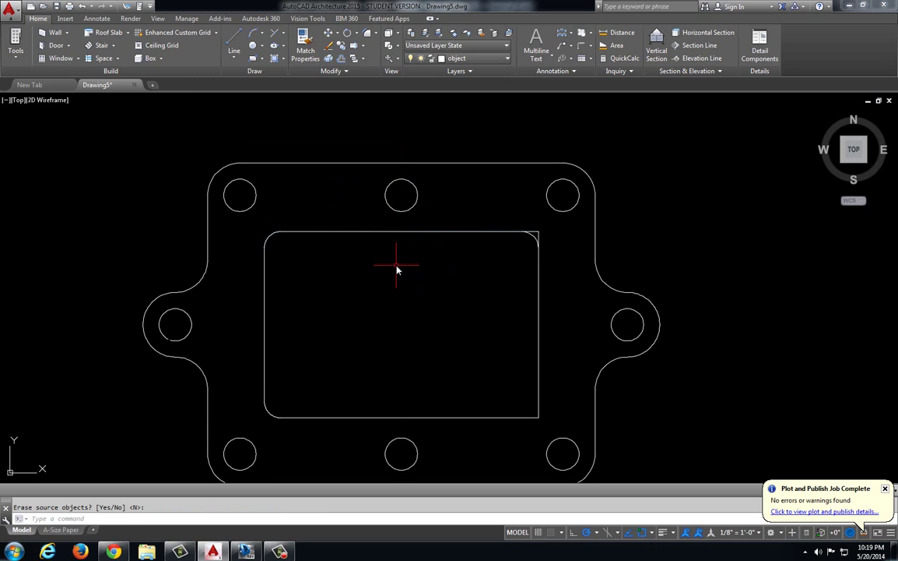
right_click(535, 240)
click(555, 257)
click(536, 235)
Mirror the top-right arc about the horizontal midline to the bottom-right corner
scroll(487, 253, up, 2)
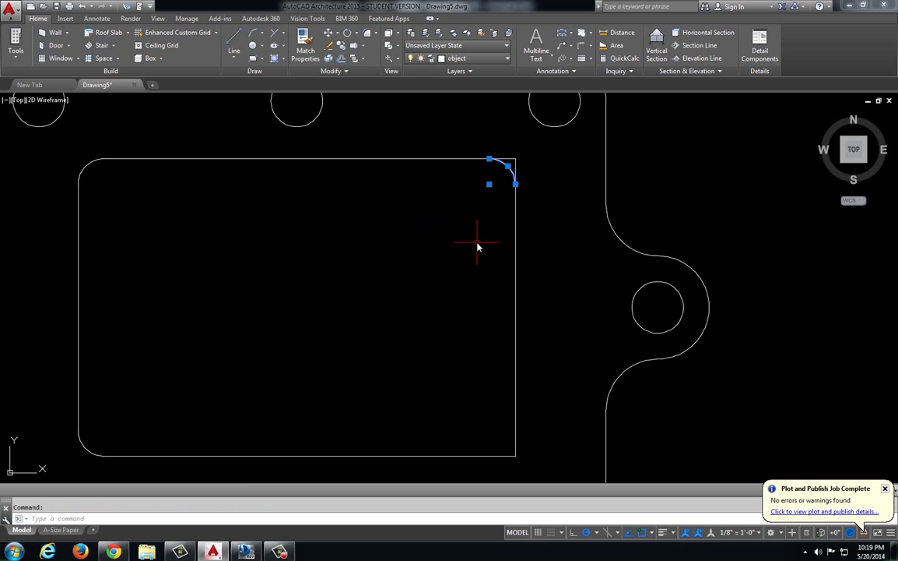
middle_drag(477, 245, 452, 218)
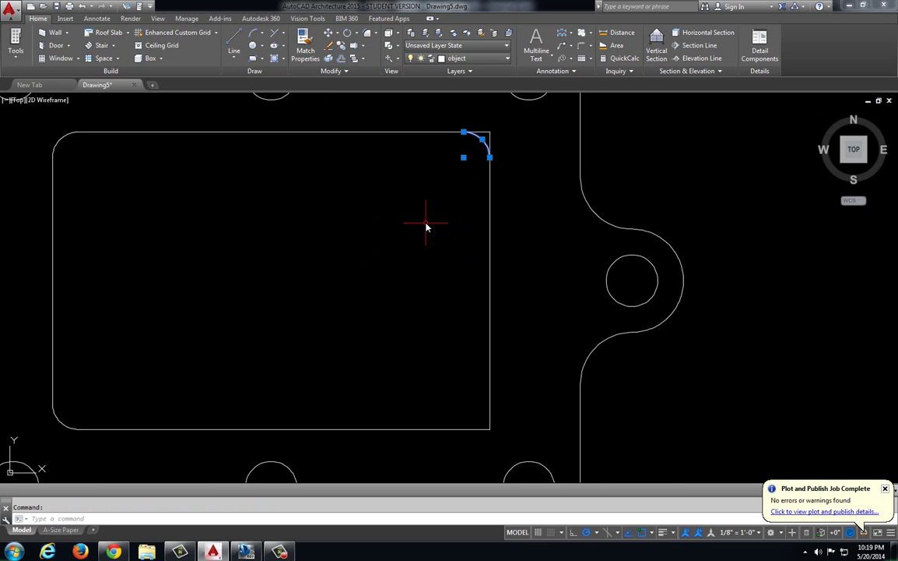
text(mirr)
key(Return)
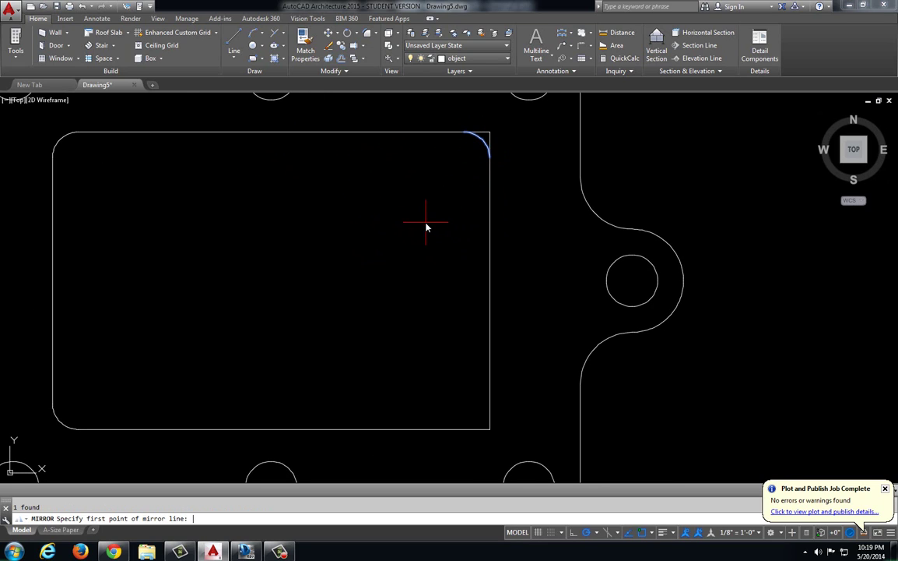
click(683, 281)
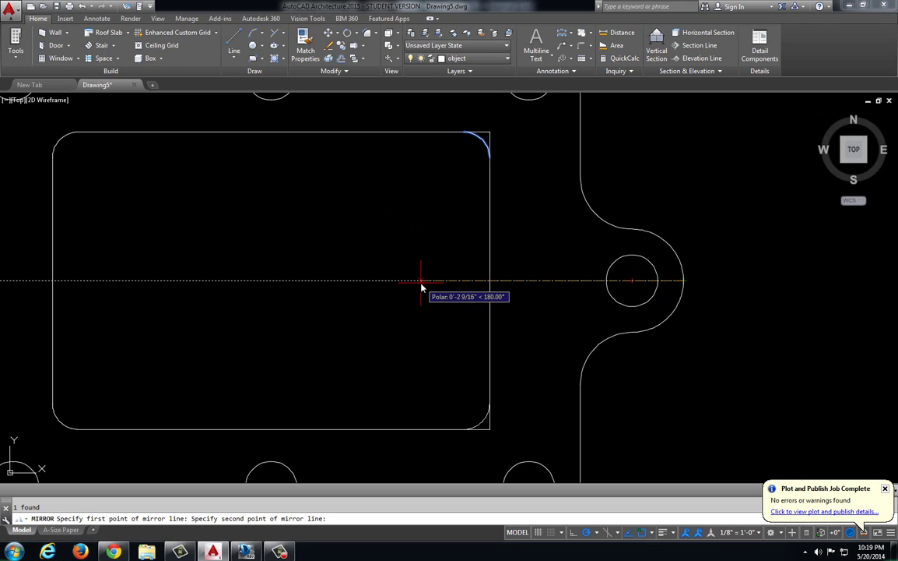
click(421, 288)
key(Return)
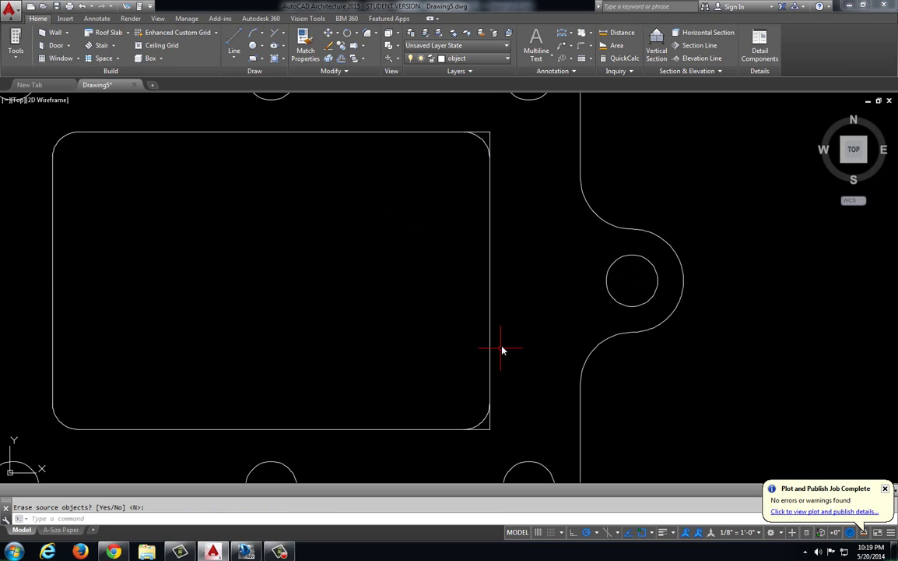
Trim the square corner stubs at the bottom-right and top-right corners
text(tr)
key(Return)
key(Return)
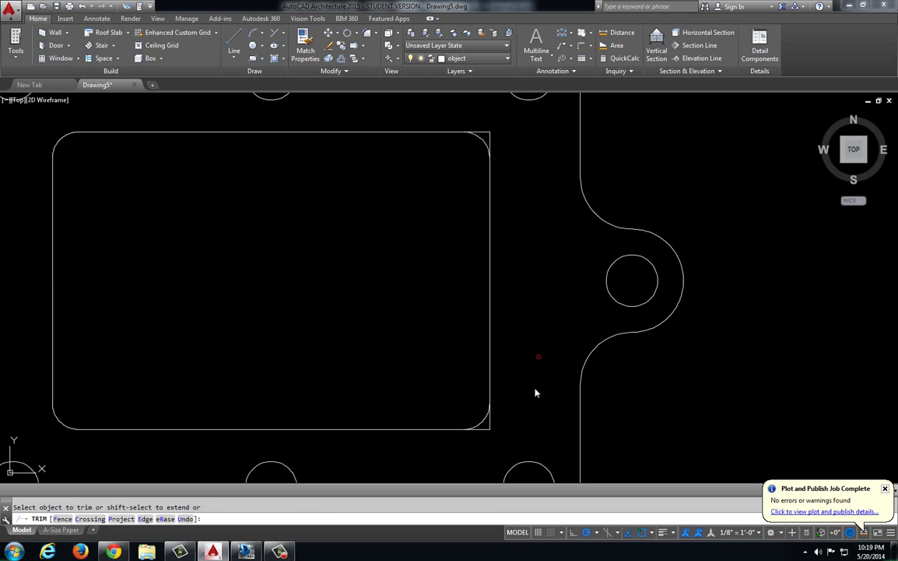
drag(497, 430, 481, 425)
drag(497, 158, 489, 136)
scroll(490, 144, down, 4)
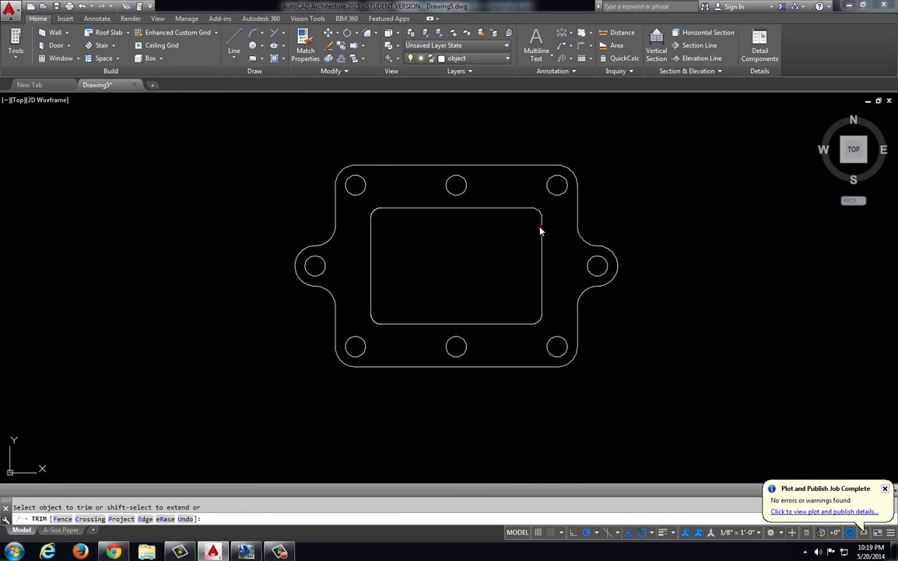
scroll(413, 360, down, 5)
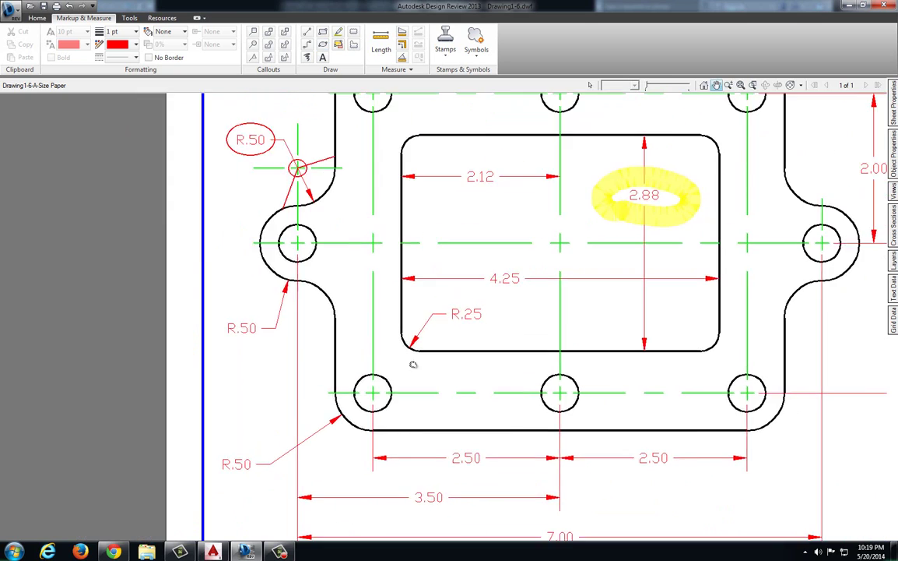
scroll(419, 353, up, 1)
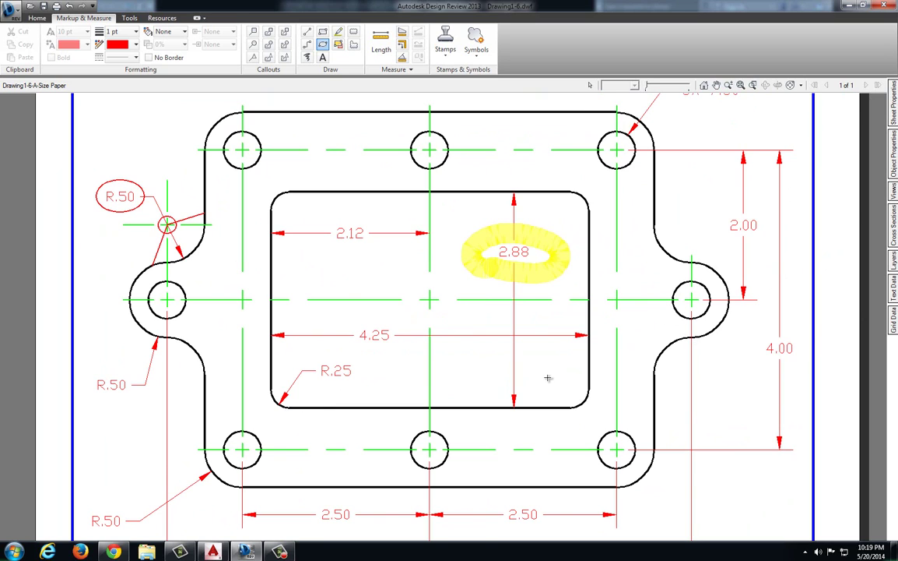
key(alt+Tab)
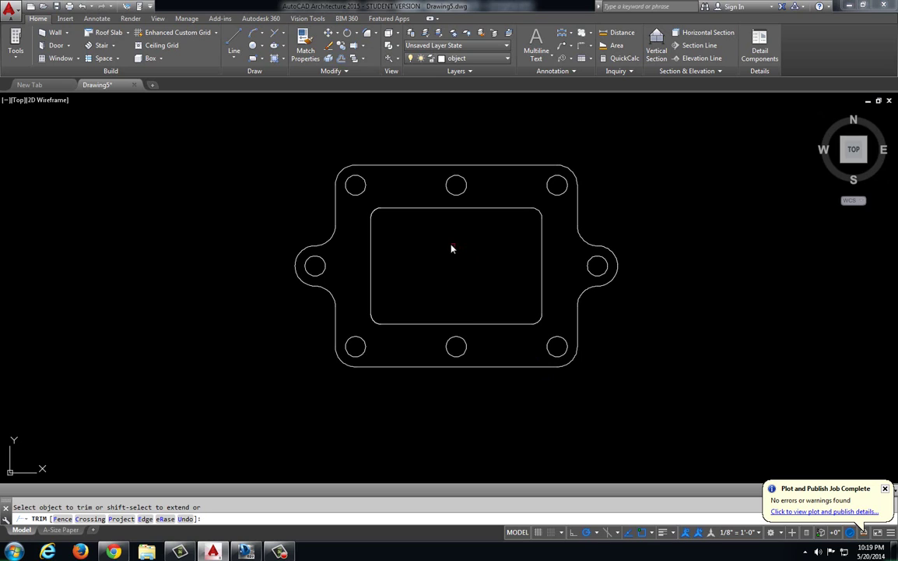
Make Center Line the current layer and draw a vertical centre line through the upper-left hole
click(493, 59)
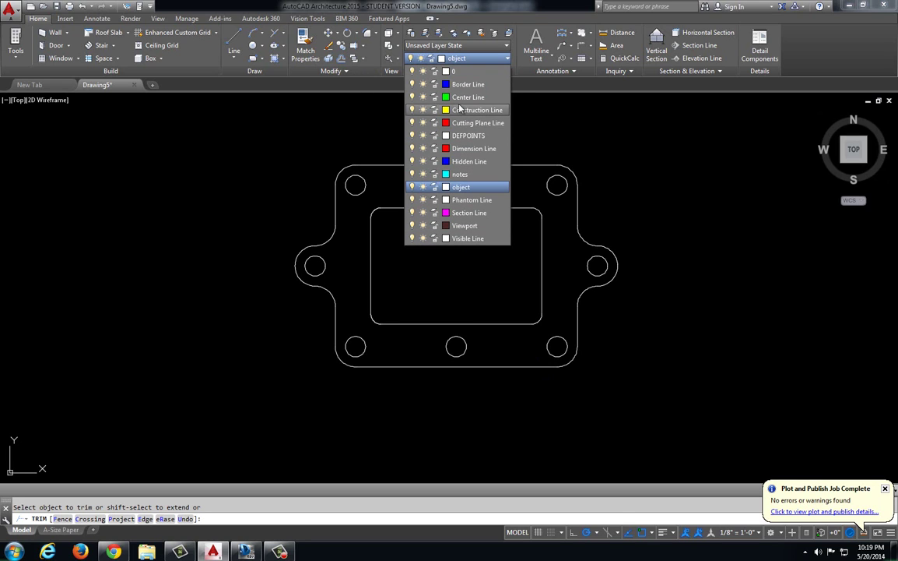
click(415, 88)
click(233, 42)
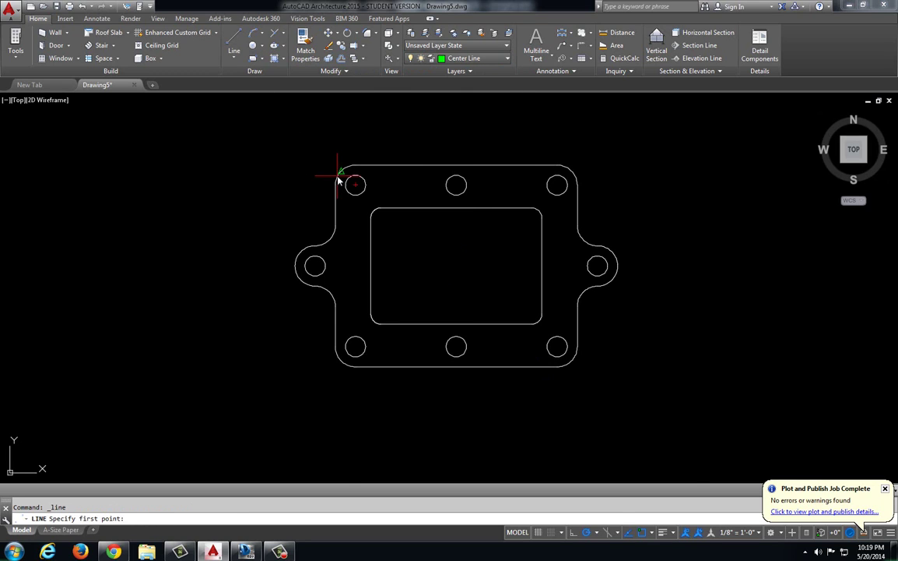
scroll(340, 176, up, 2)
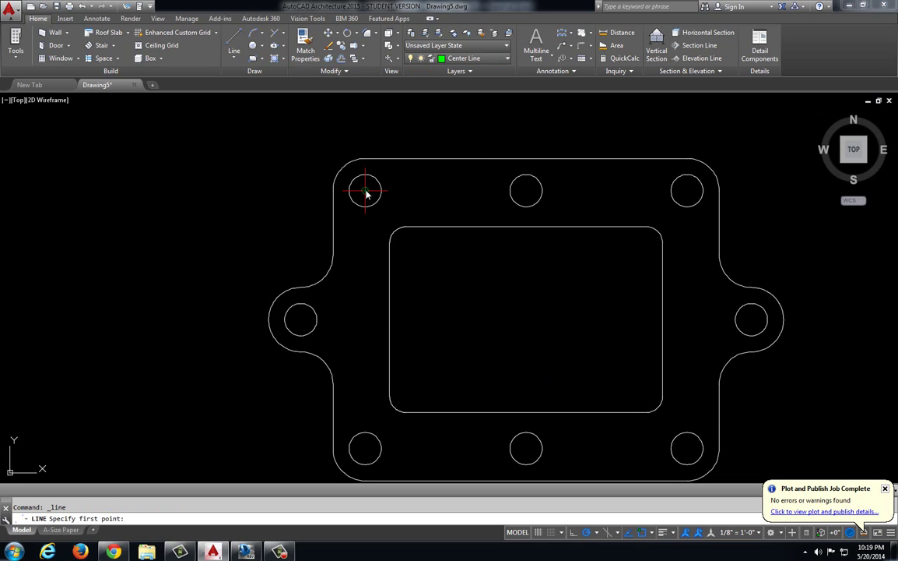
click(365, 148)
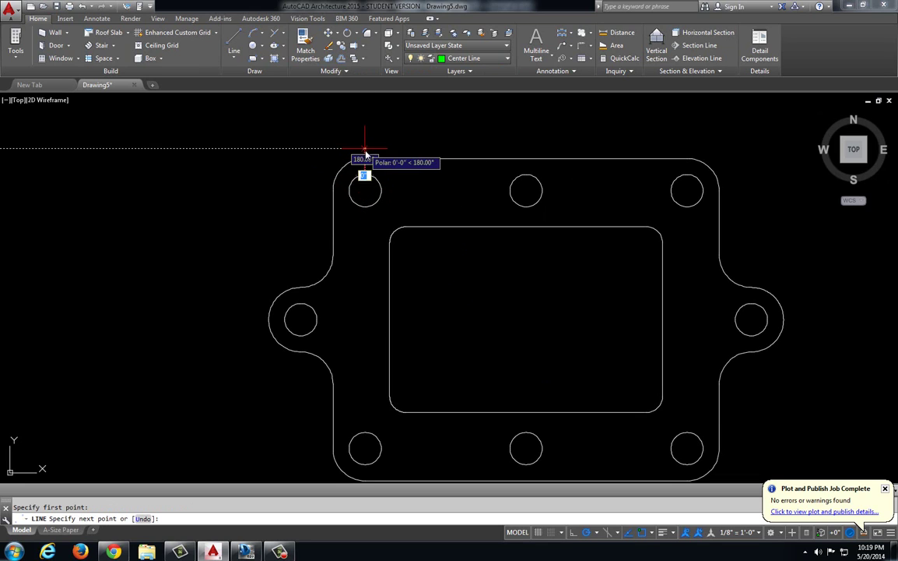
click(365, 216)
key(alt+Tab)
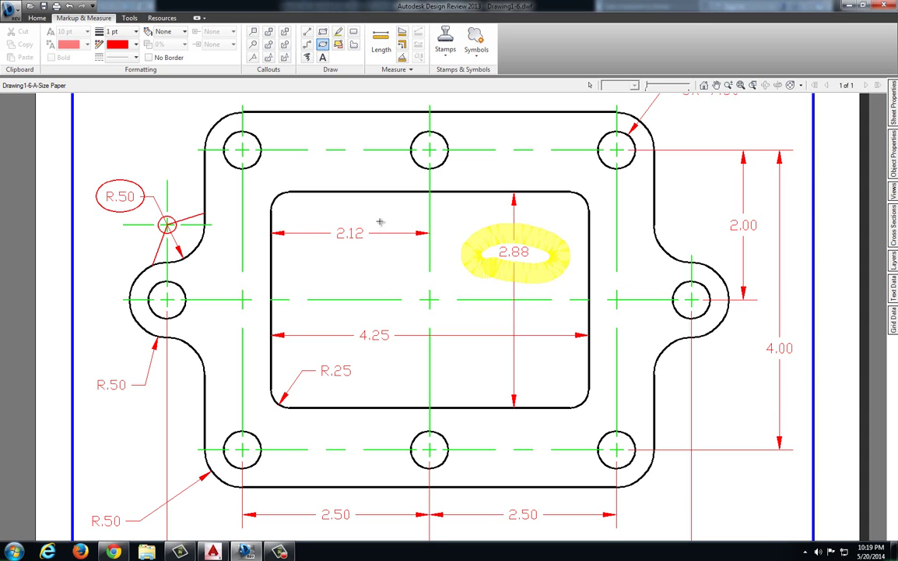
key(alt+Tab)
key(Escape)
Stretch the left centre line down past the lower-left hole
click(366, 219)
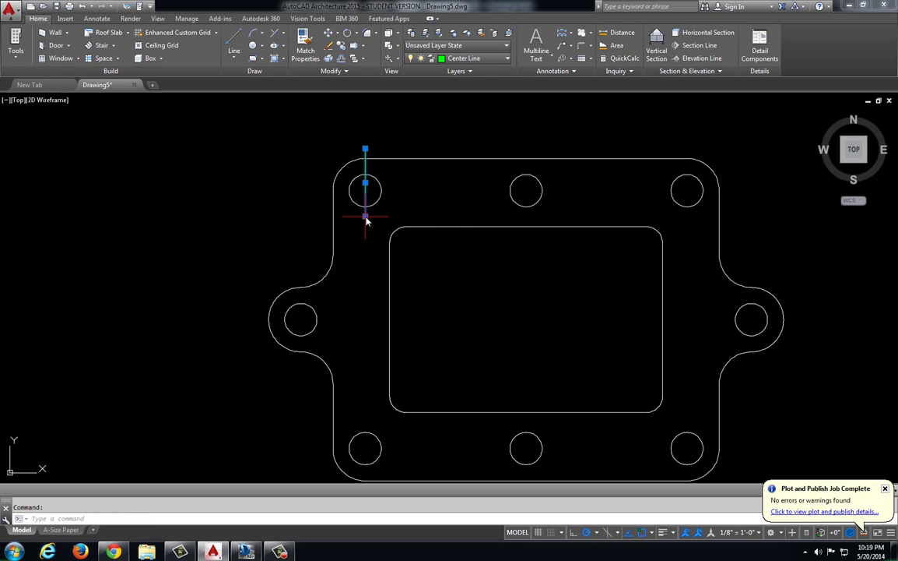
click(366, 218)
middle_drag(405, 294, 404, 201)
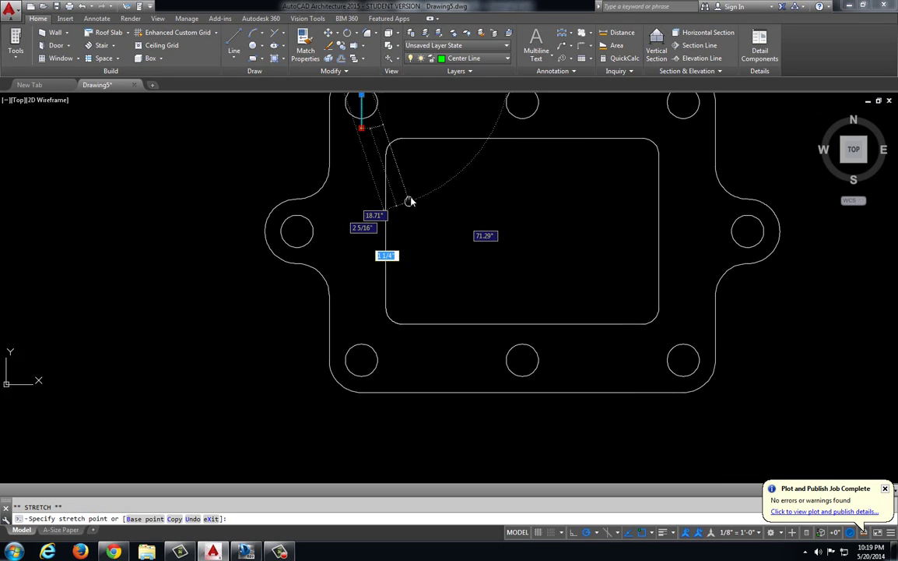
click(364, 397)
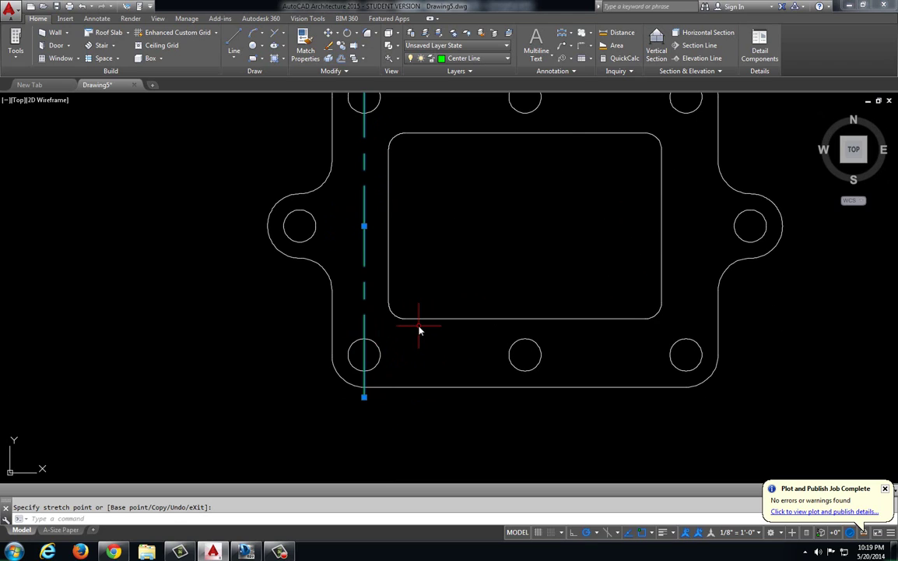
scroll(419, 330, down, 2)
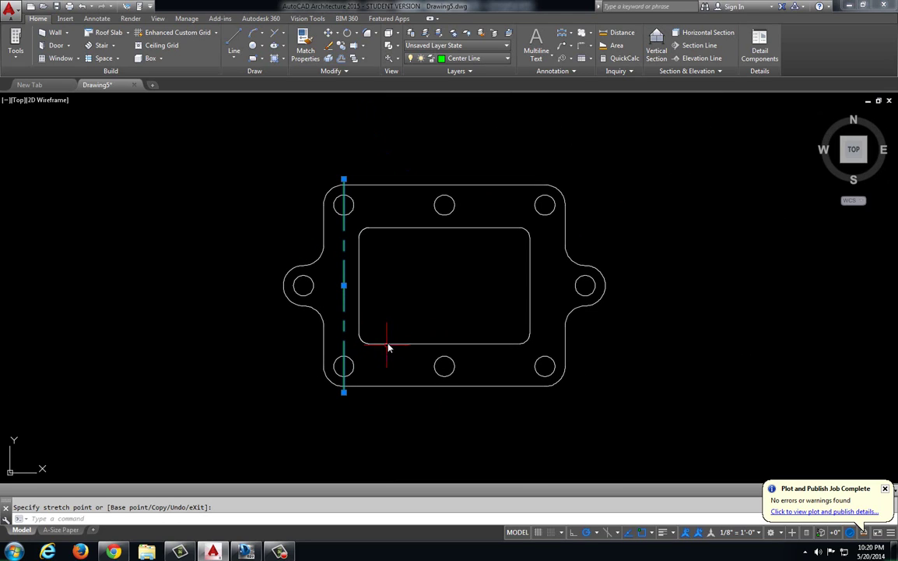
Draw vertical centre lines through the middle and right hole columns
click(233, 41)
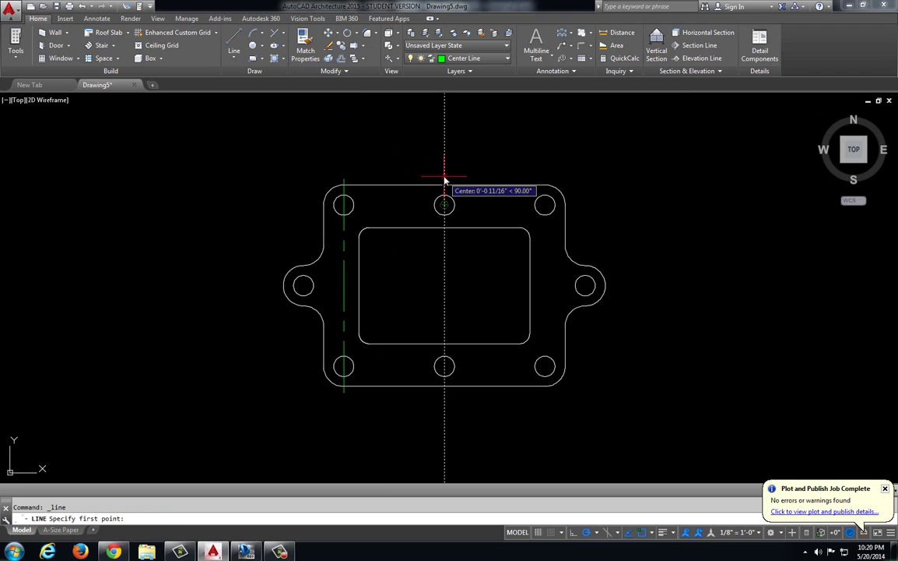
click(445, 180)
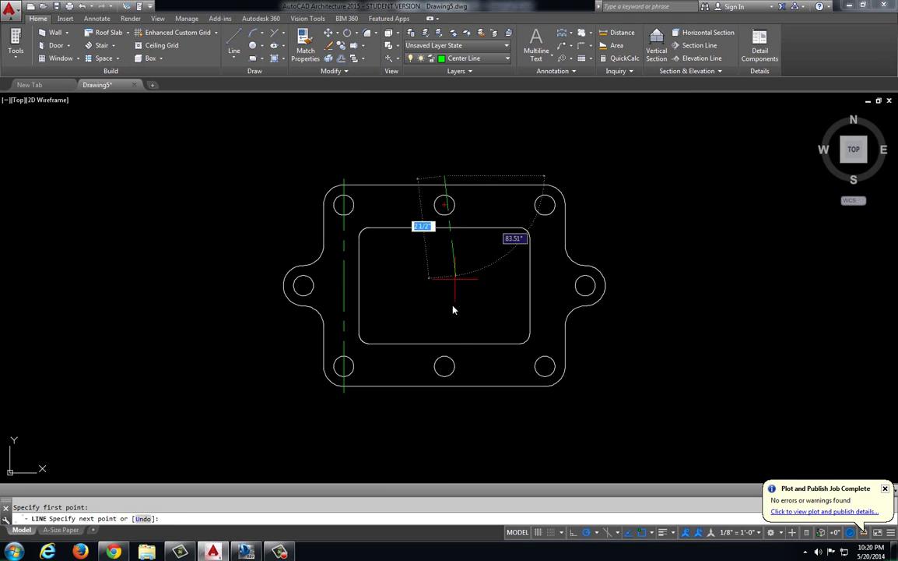
click(447, 394)
key(Return)
key(Return)
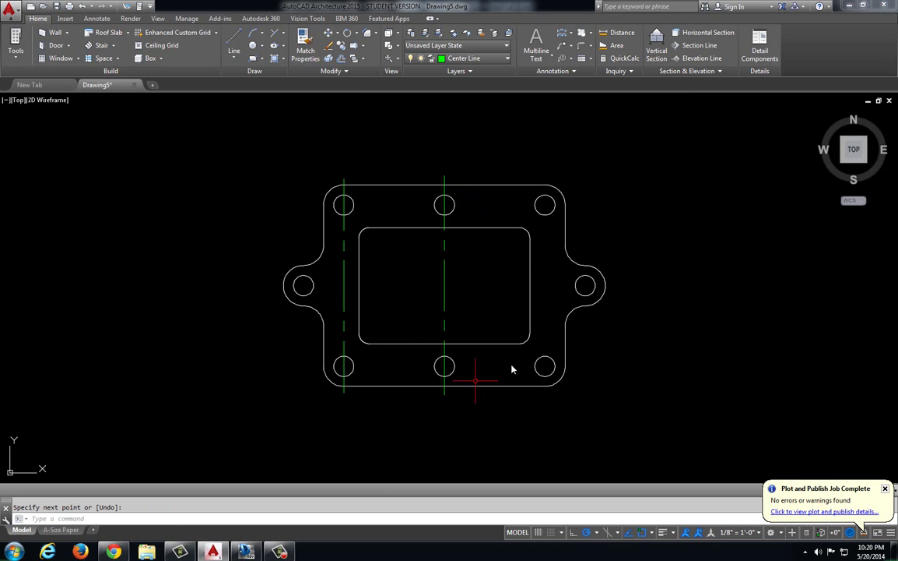
click(545, 181)
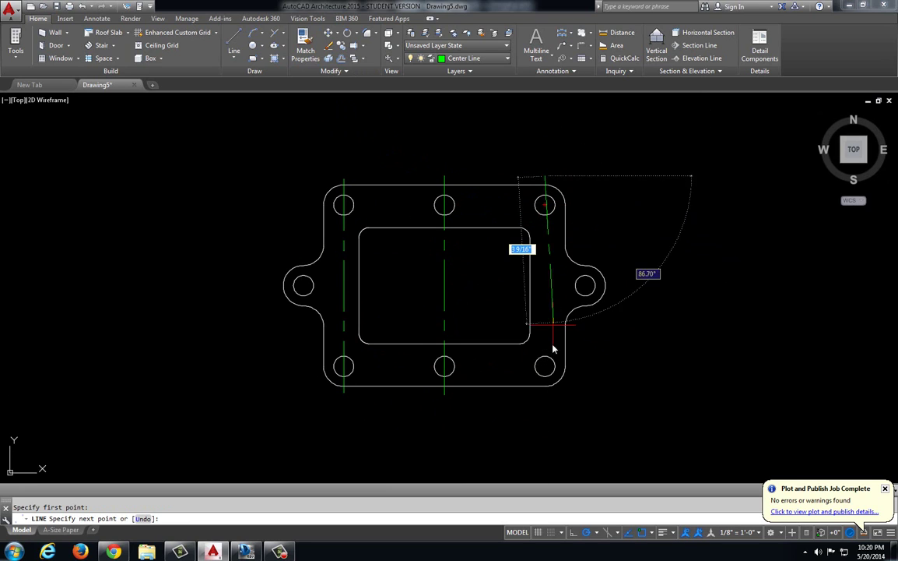
click(545, 394)
key(Return)
key(Return)
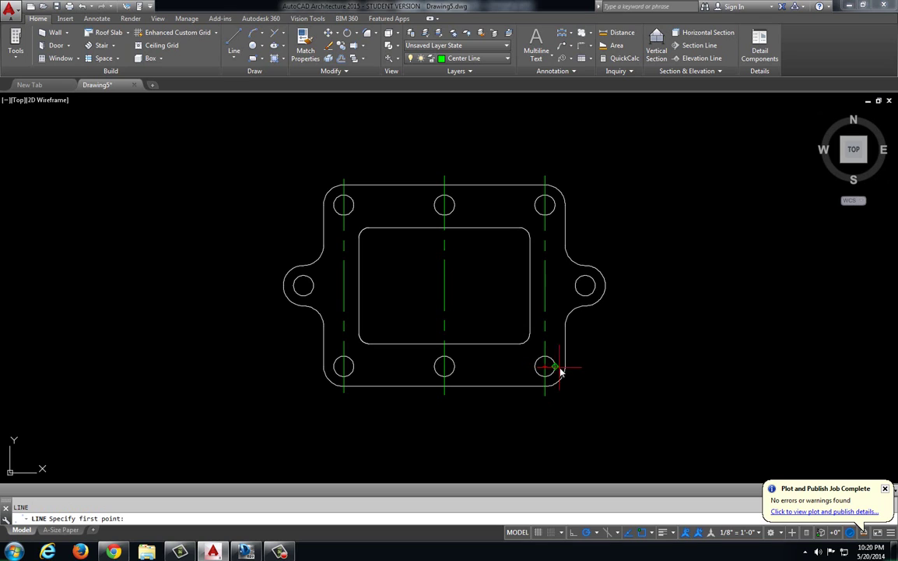
Draw a horizontal centre line across the bottom row of holes
click(573, 366)
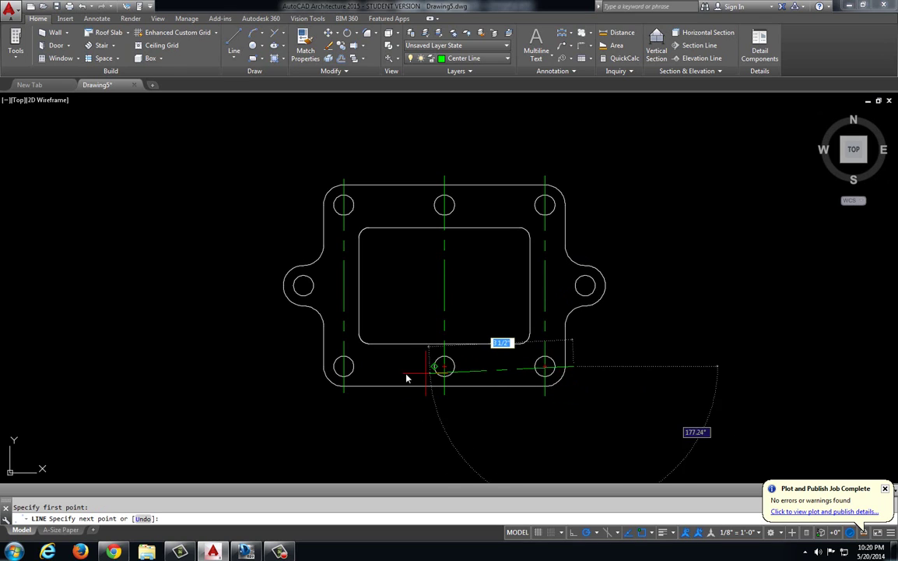
click(335, 366)
key(Return)
key(Return)
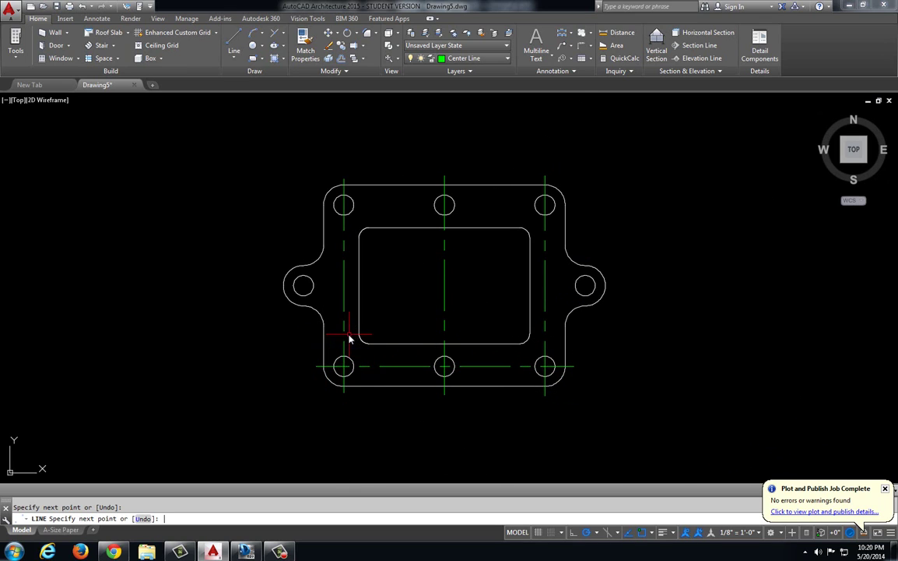
Draw the horizontal centre line along the top row of holes
scroll(346, 200, up, 4)
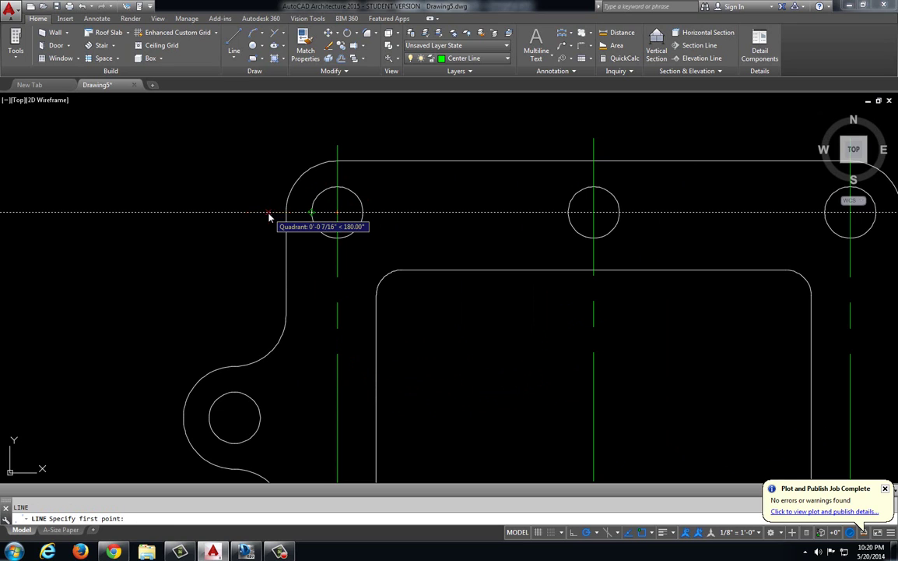
click(269, 215)
scroll(451, 210, down, 2)
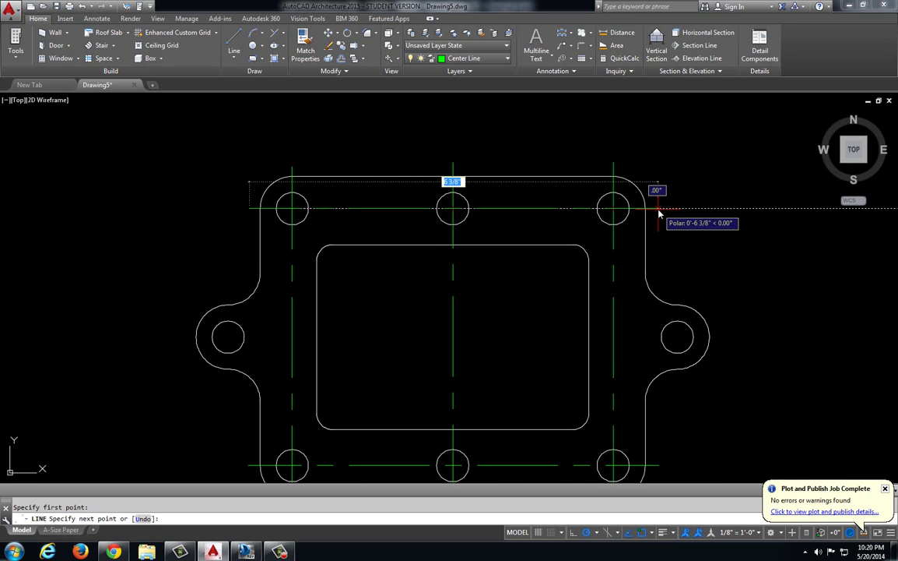
scroll(669, 246, up, 4)
key(Escape)
key(Return)
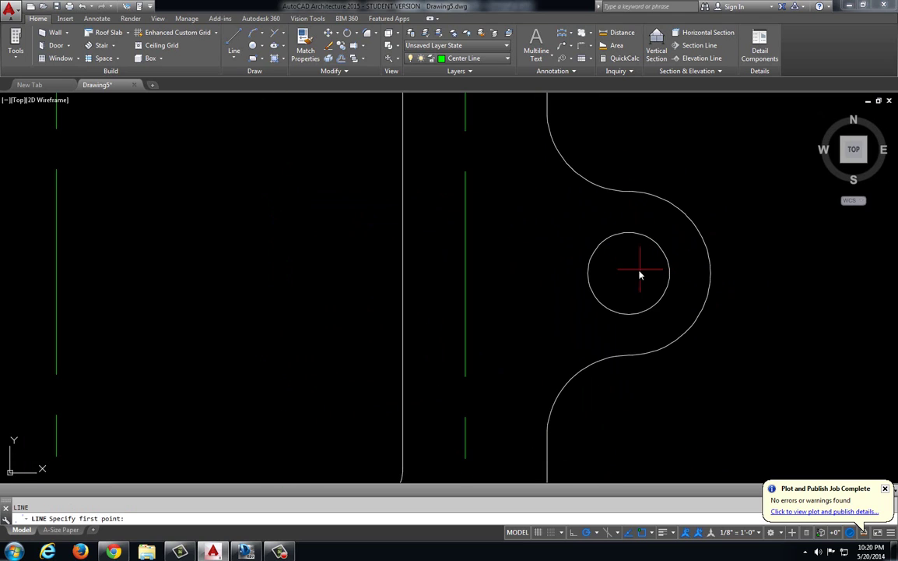
Add vertical and horizontal centre lines through the right lobe hole
click(629, 191)
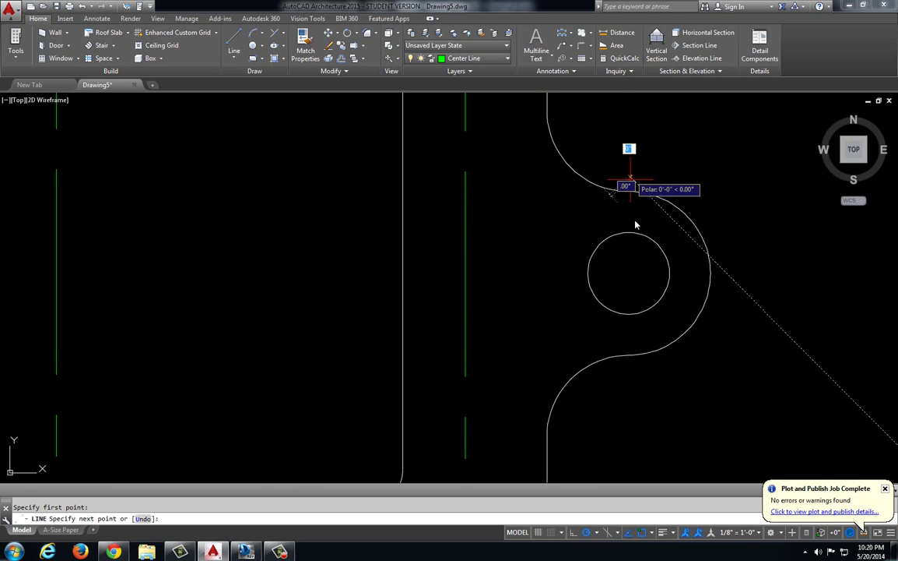
click(632, 364)
key(Return)
key(Return)
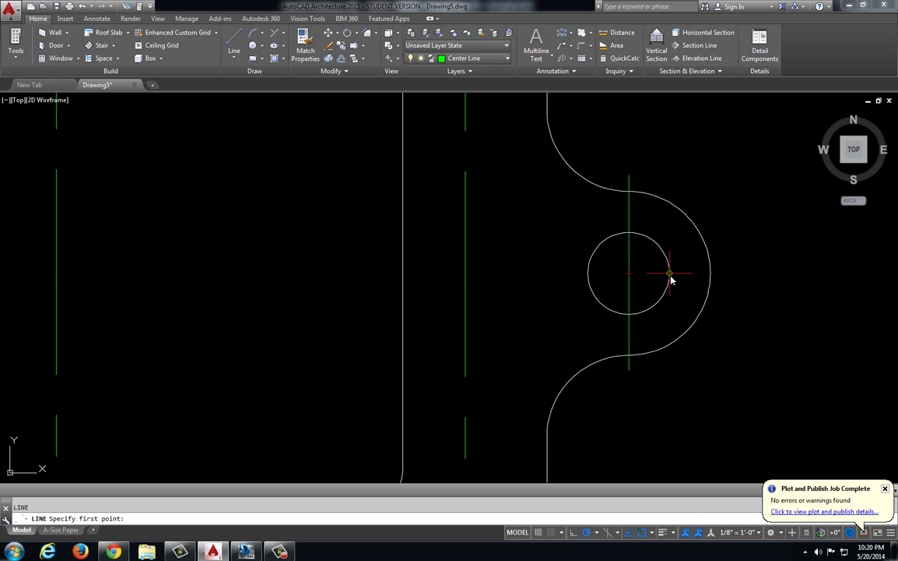
click(727, 274)
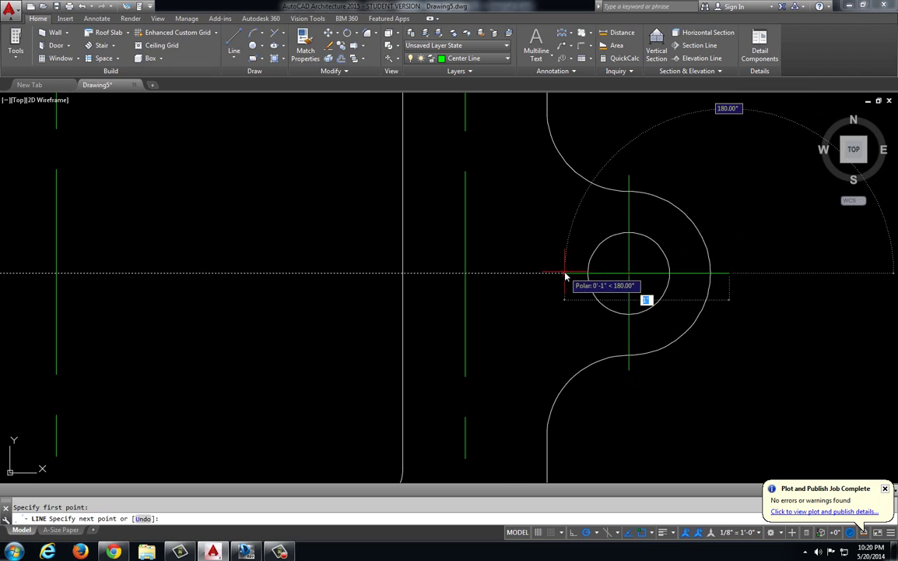
key(Return)
key(Return)
scroll(545, 284, down, 4)
scroll(466, 263, up, 5)
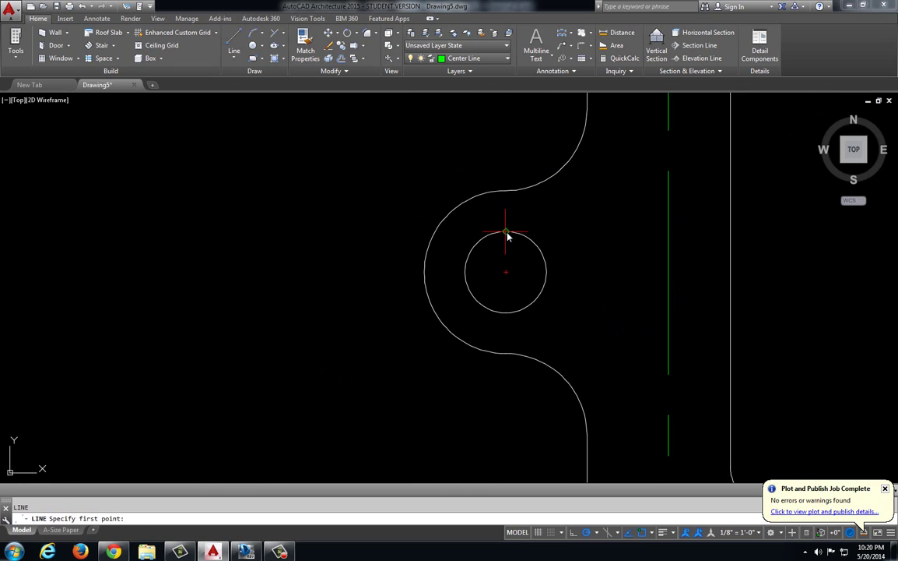
Add vertical and horizontal centre lines through the left lobe hole
click(507, 180)
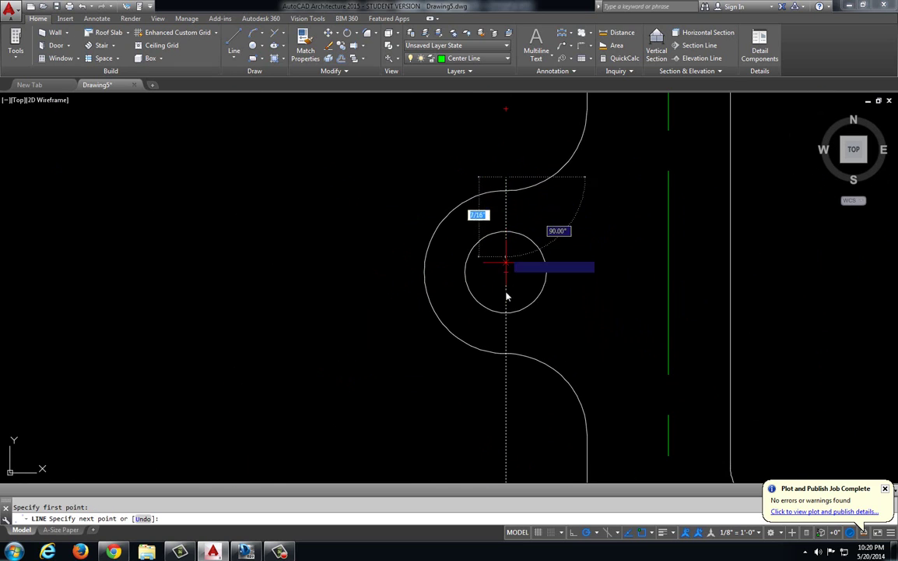
click(506, 362)
key(Return)
key(Return)
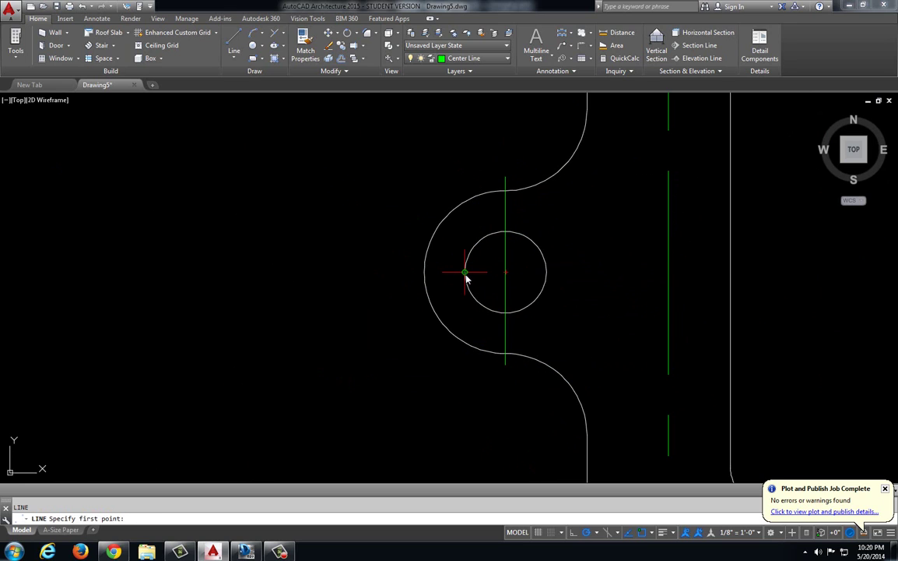
click(410, 273)
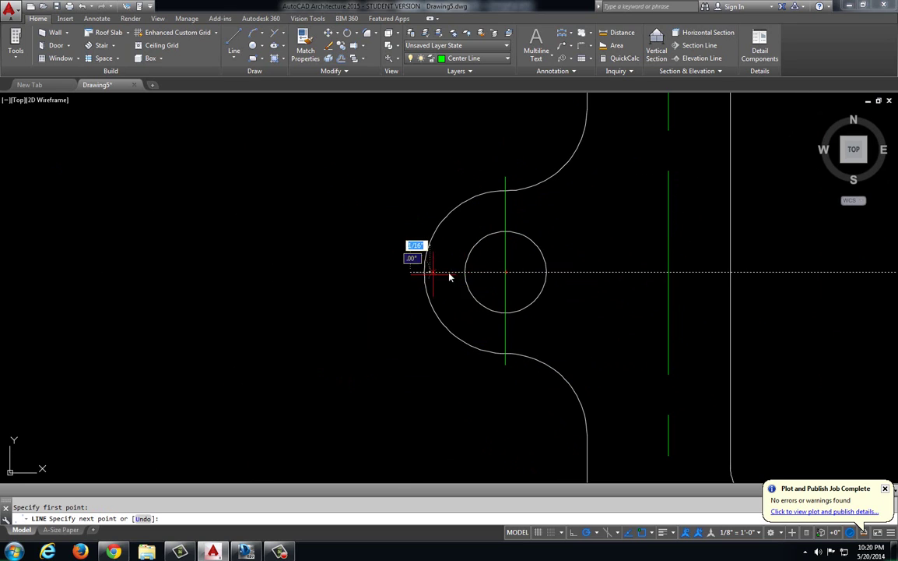
click(569, 272)
key(Return)
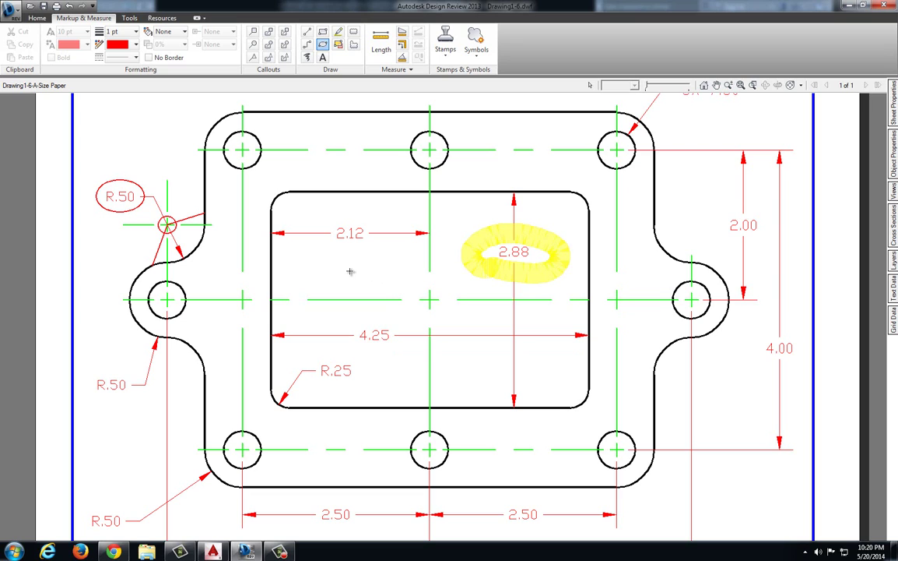
Compare the drawing against the dimensioned reference sheet in Design Review
scroll(243, 156, up, 3)
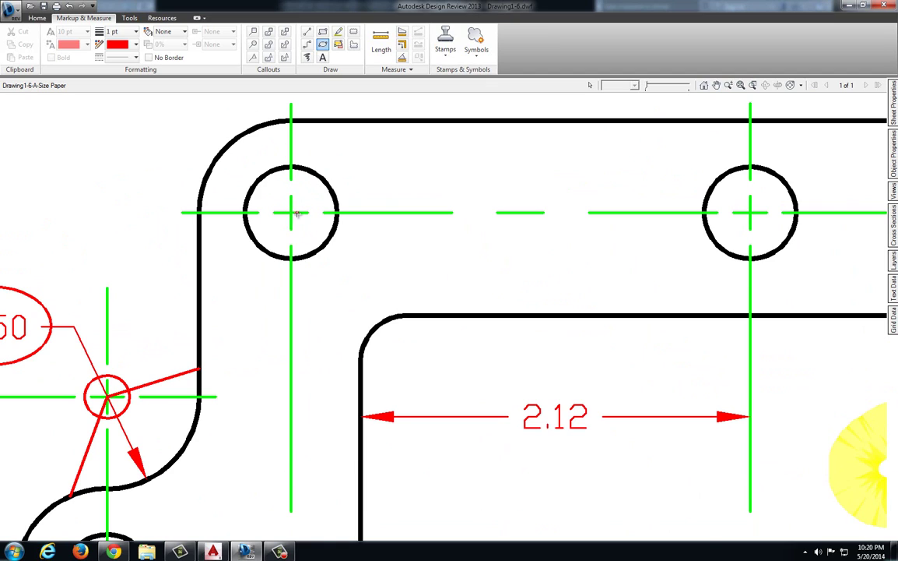
key(alt+Tab)
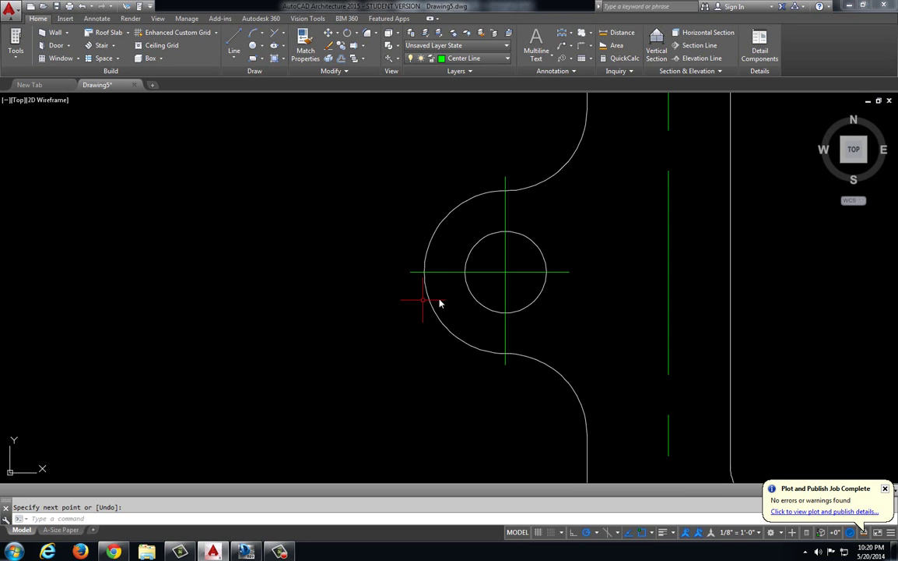
scroll(571, 296, down, 5)
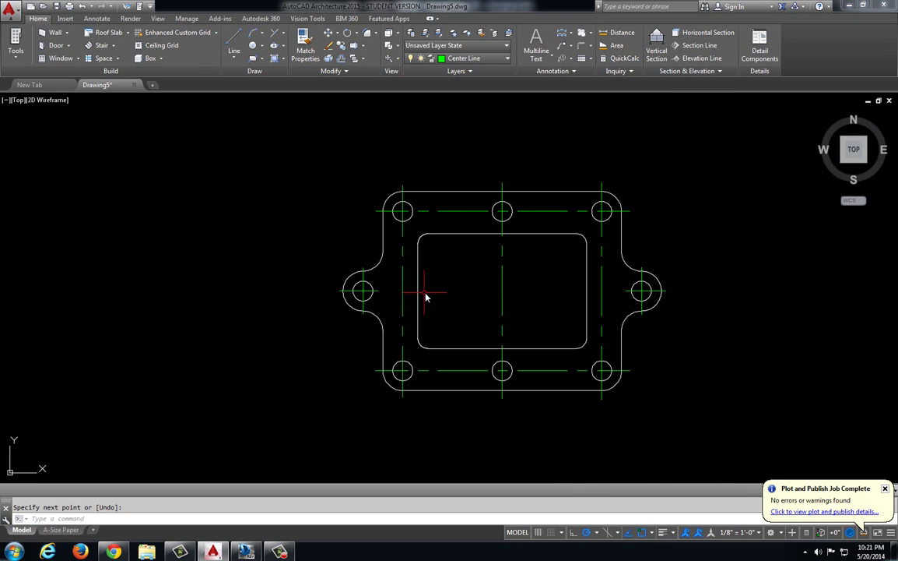
key(alt+Tab)
scroll(459, 267, down, 3)
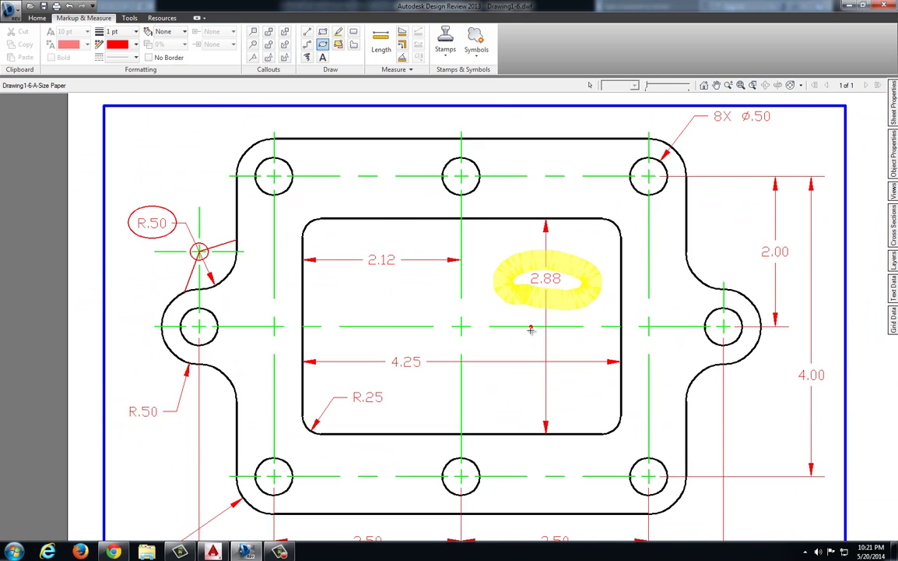
Grip-stretch the middle horizontal centre line's right end through the right lobe hole
key(alt+Tab)
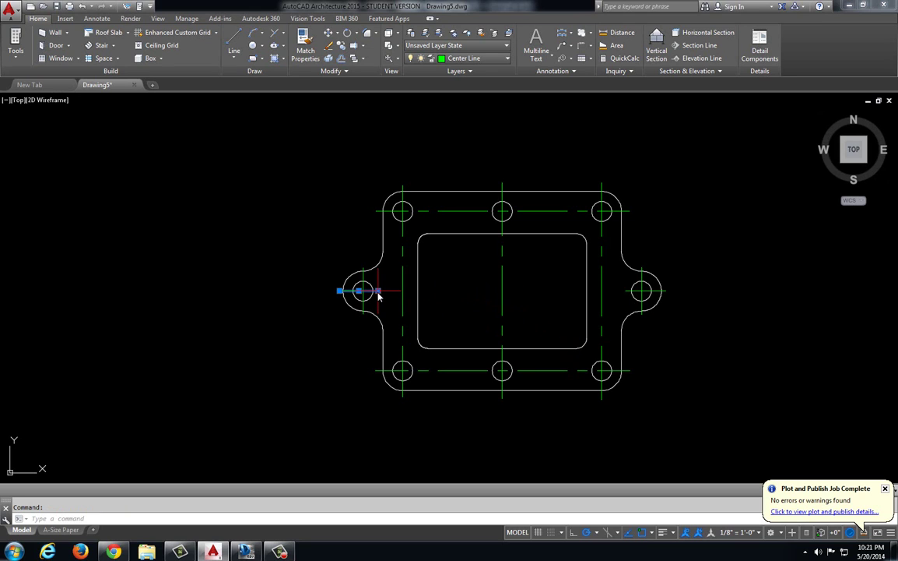
click(378, 290)
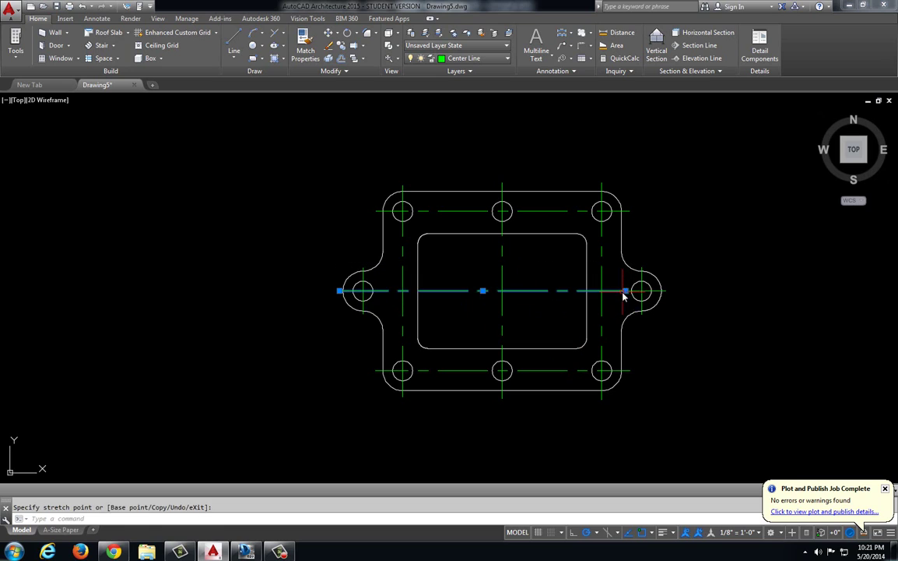
key(Escape)
key(Escape)
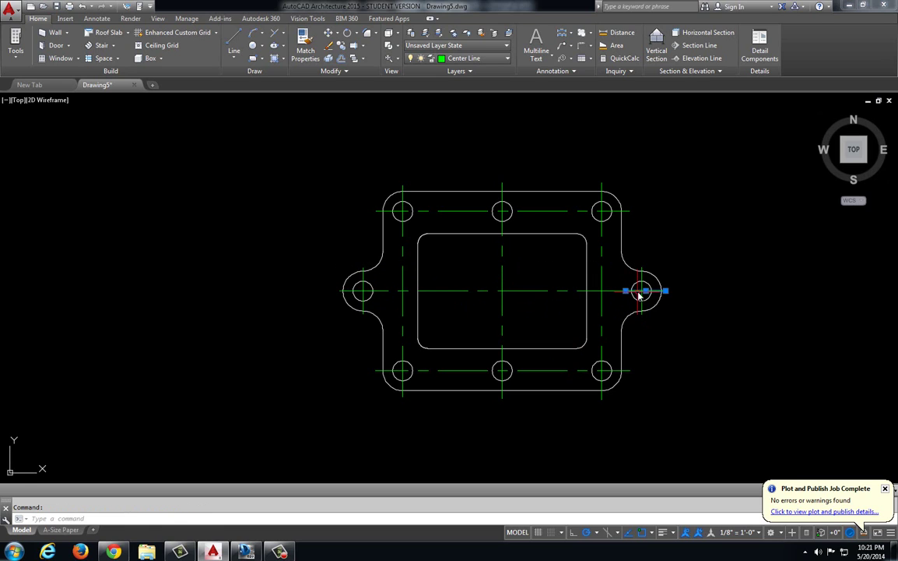
click(652, 277)
scroll(652, 277, up, 4)
click(593, 307)
click(688, 309)
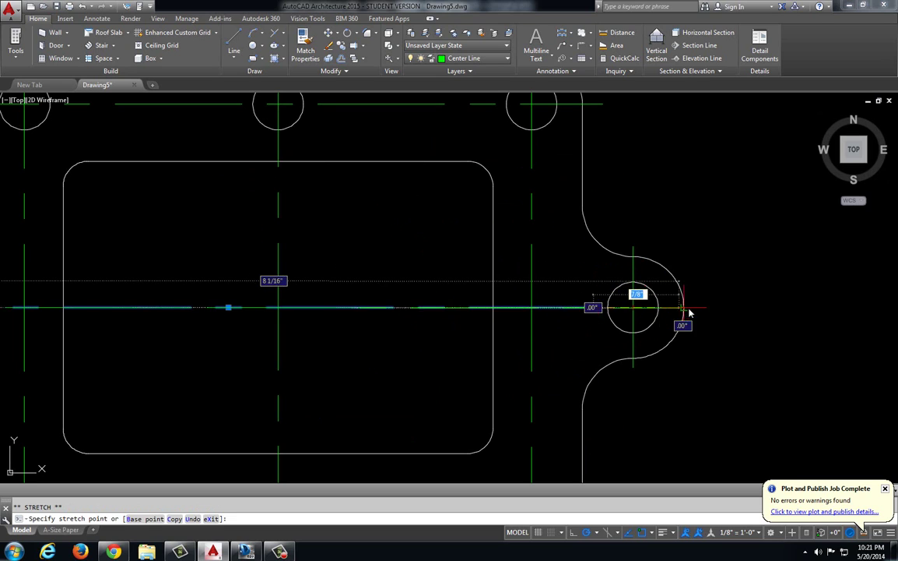
click(689, 308)
key(Escape)
scroll(537, 310, down, 5)
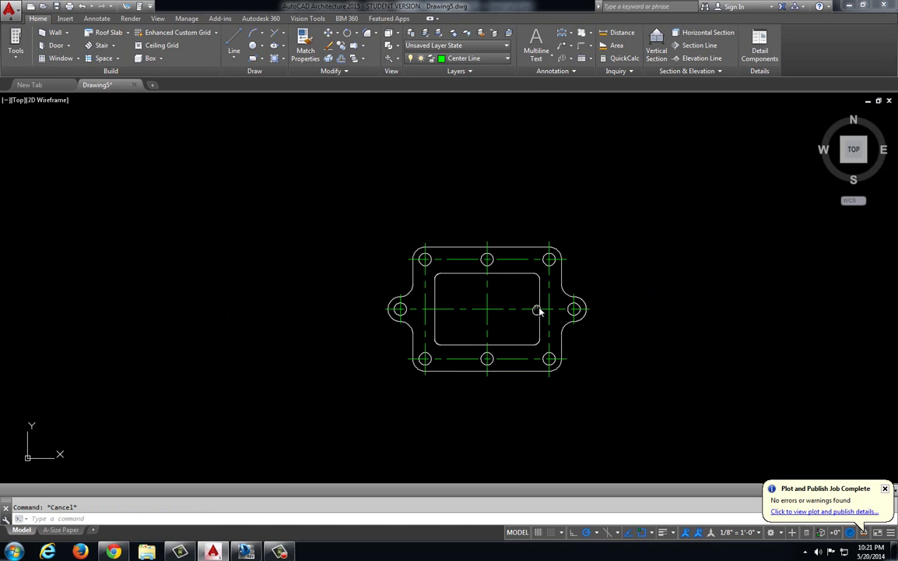
middle_drag(537, 310, 540, 306)
Check the result against the reference sheet, then return to AutoCAD
key(alt+Tab)
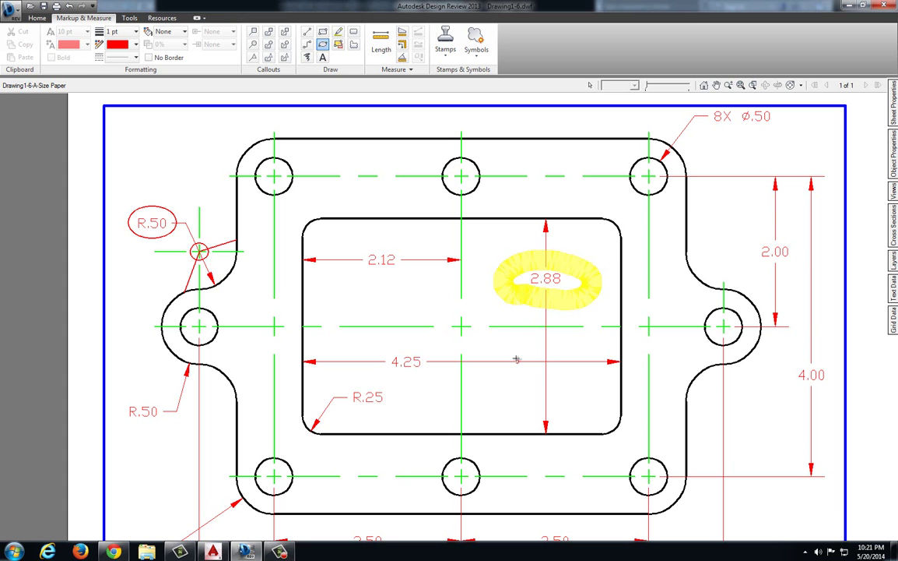
key(alt+Tab)
scroll(525, 321, up, 5)
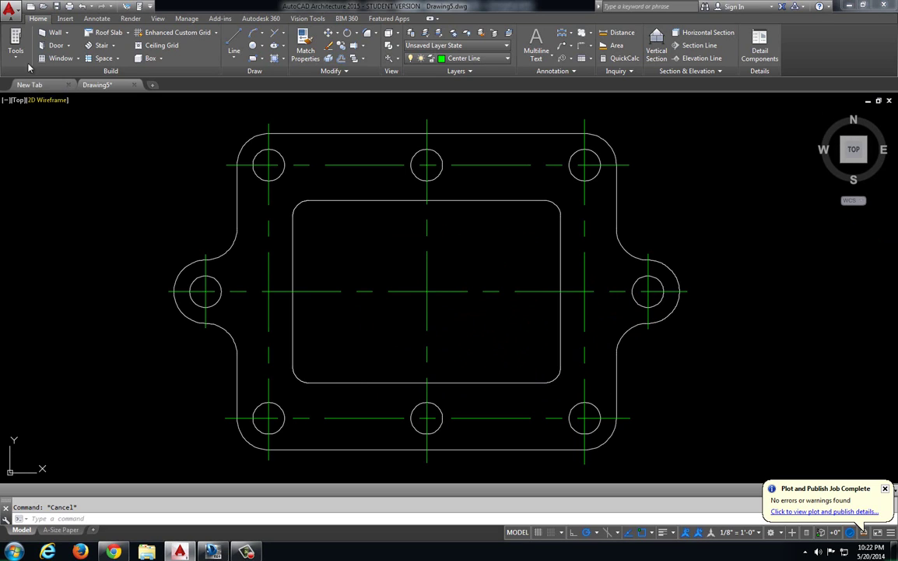
Open Save As from the Application menu and enter the file name Olson1-6
click(10, 10)
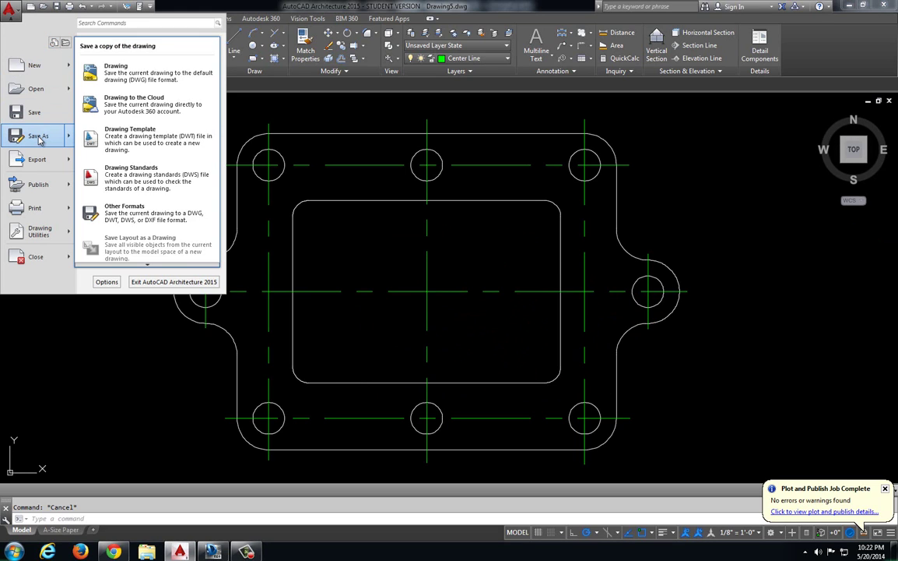
click(36, 113)
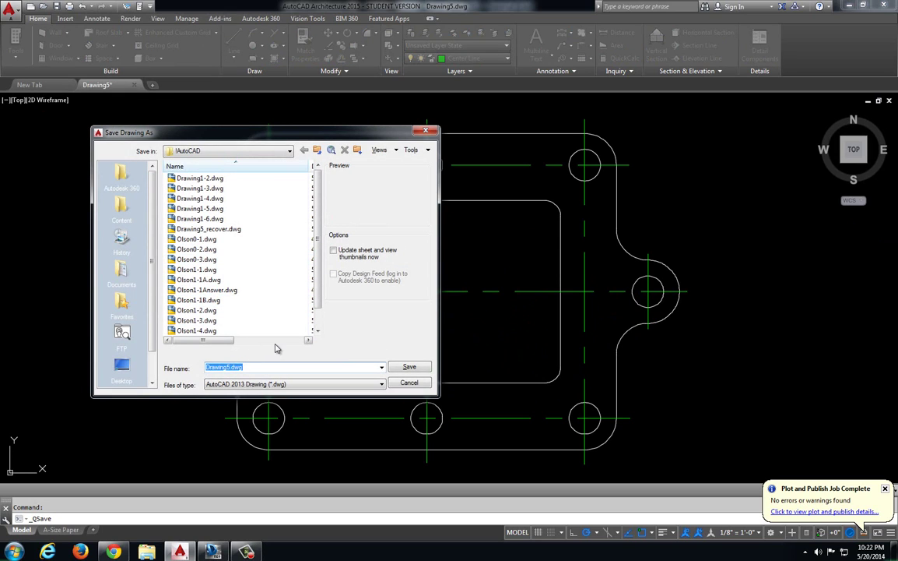
text(Olson)
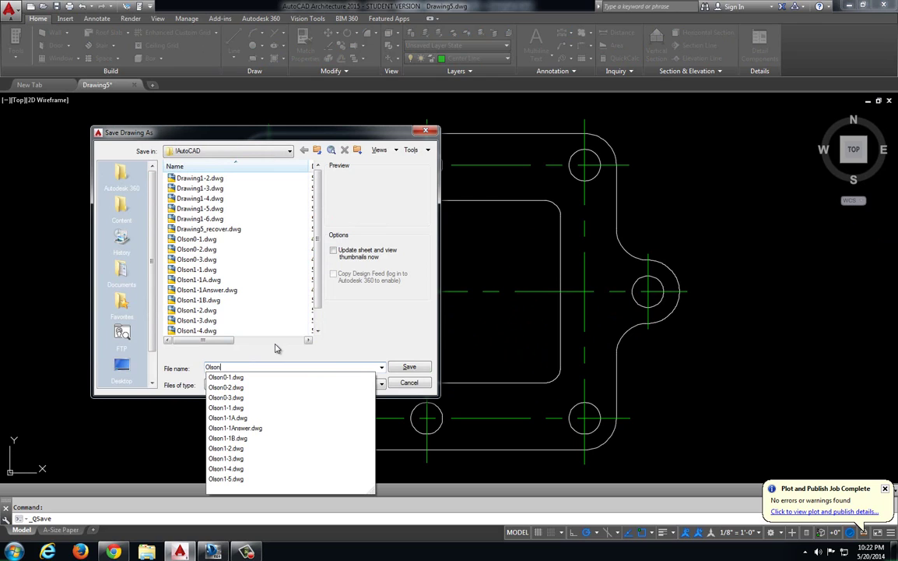
text(1-6)
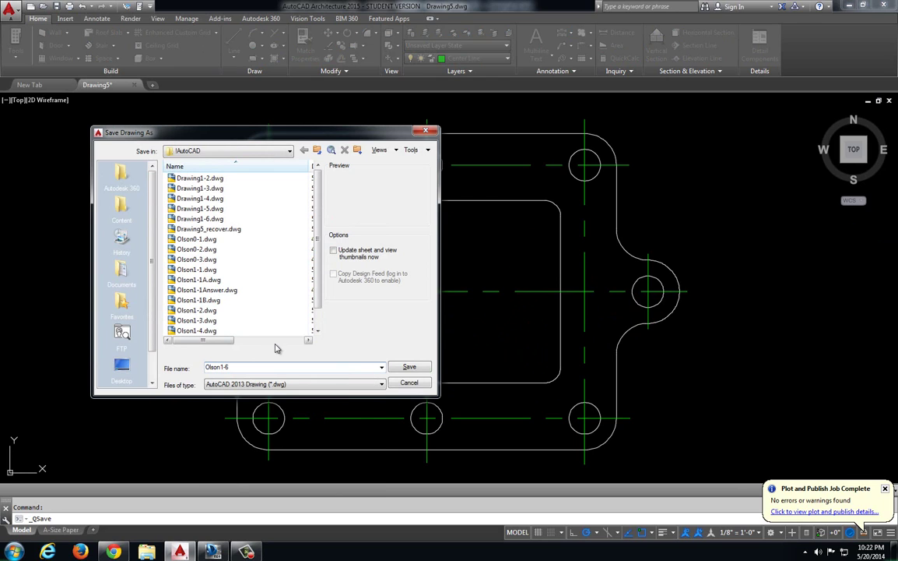